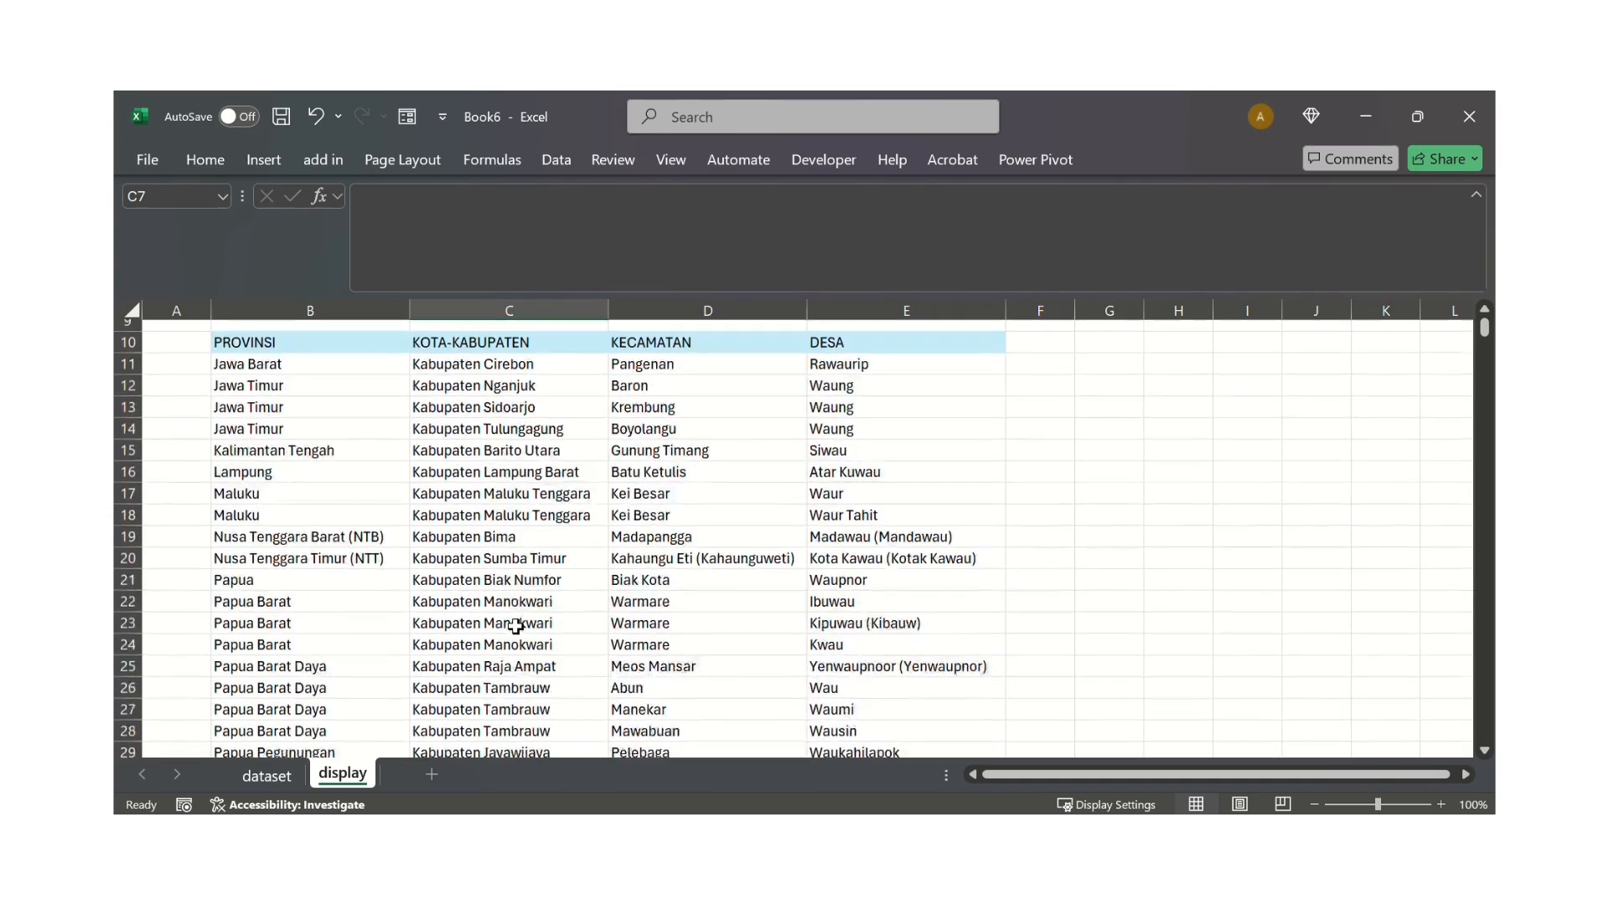
Shrink the formula bar to one line, enter "grogol" as the search term in cell C6, and look through the filtered rows
click(503, 436)
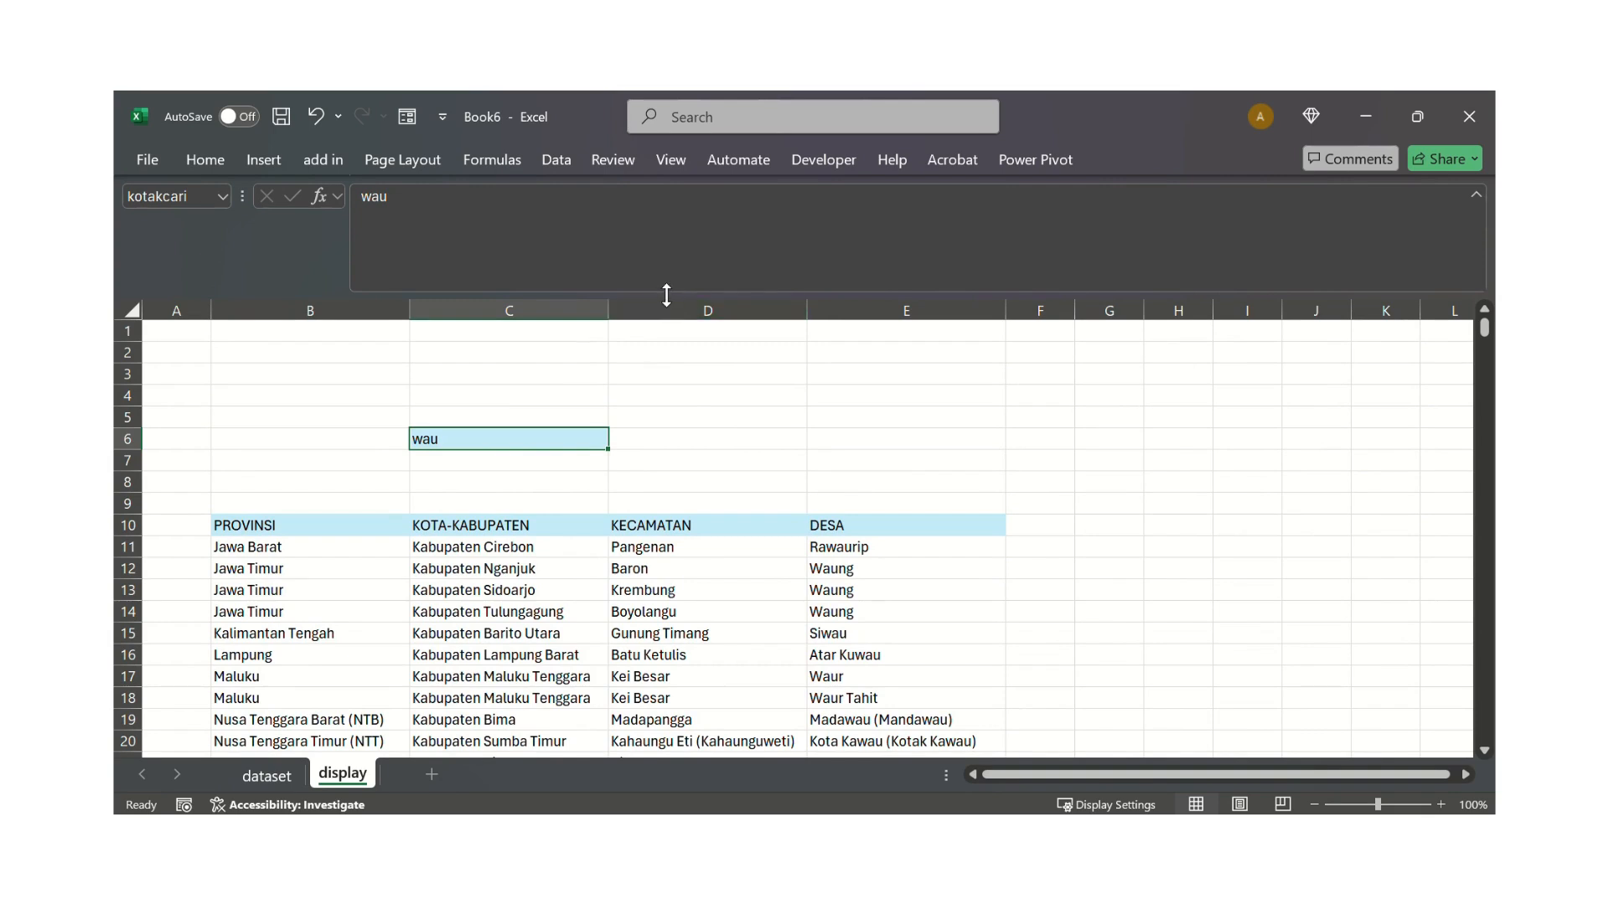
drag(673, 289, 726, 195)
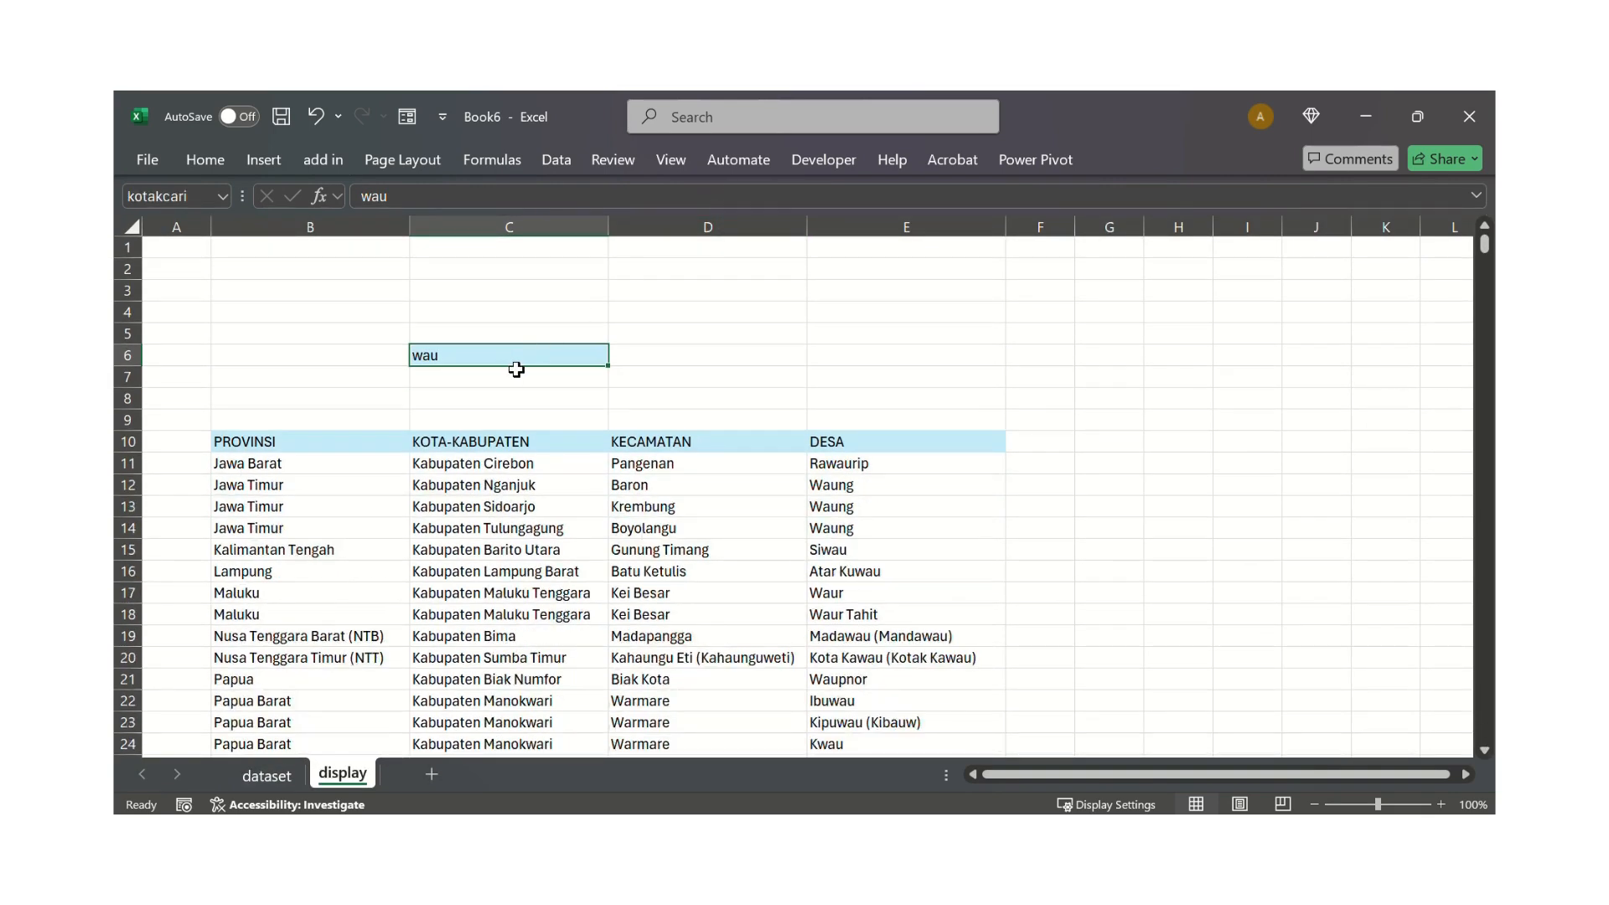
key(BackSpace)
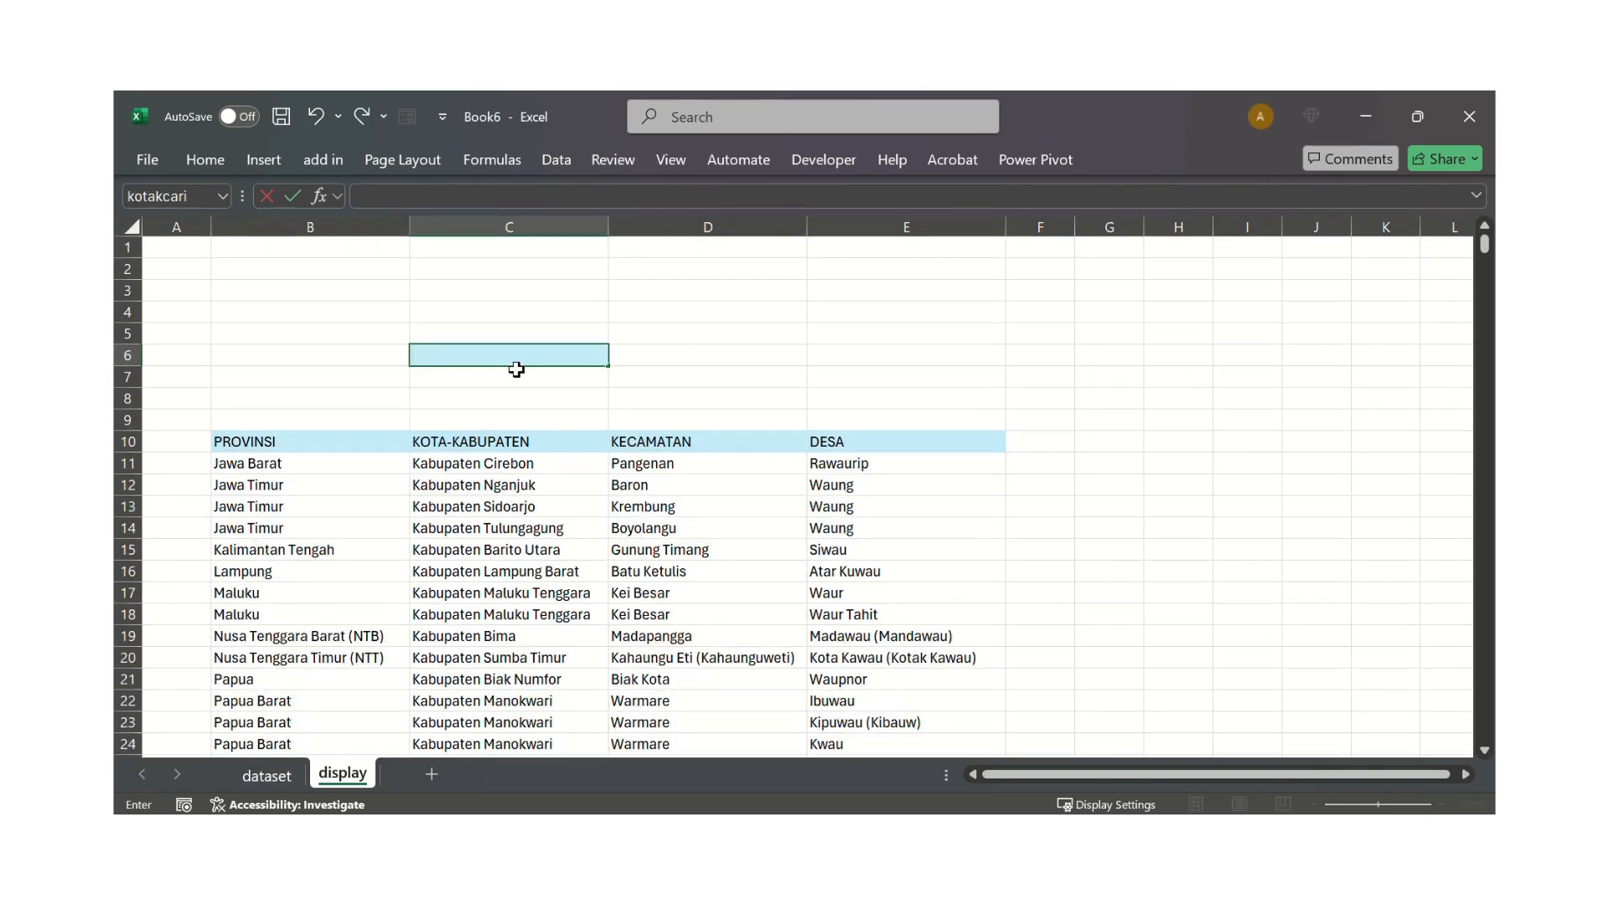
text(grogol)
key(Return)
scroll(557, 498, down, 4)
scroll(560, 495, down, 10)
scroll(561, 495, up, 15)
scroll(561, 495, up, 4)
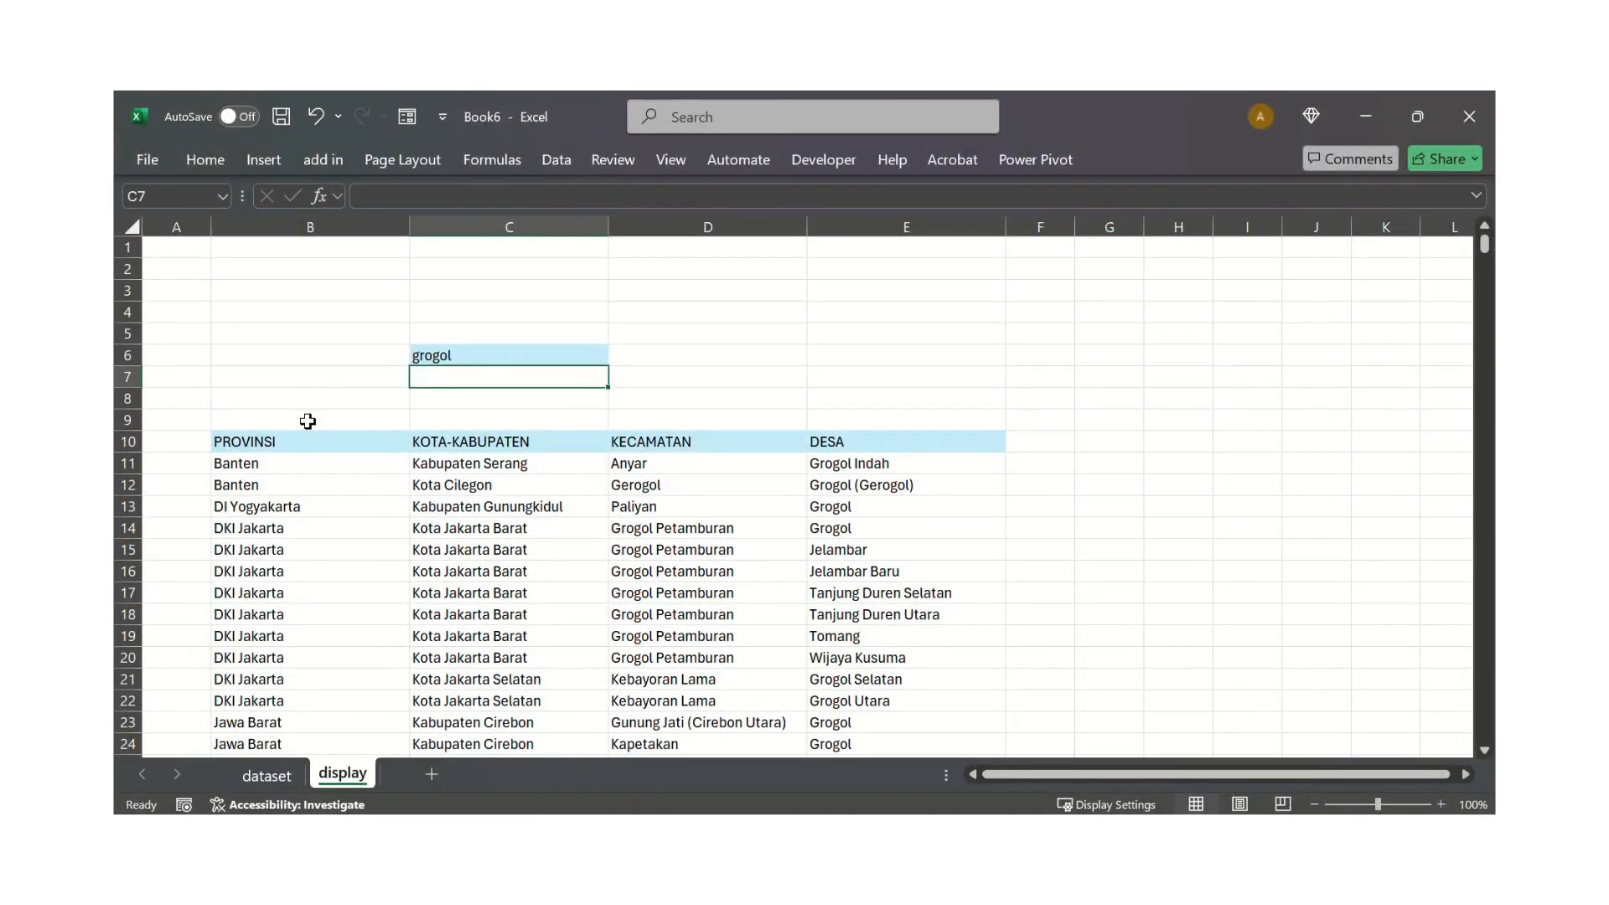
Enter =COUNTA(B11#) in cell B9 to count the filled cells of the spilled filter results
click(307, 420)
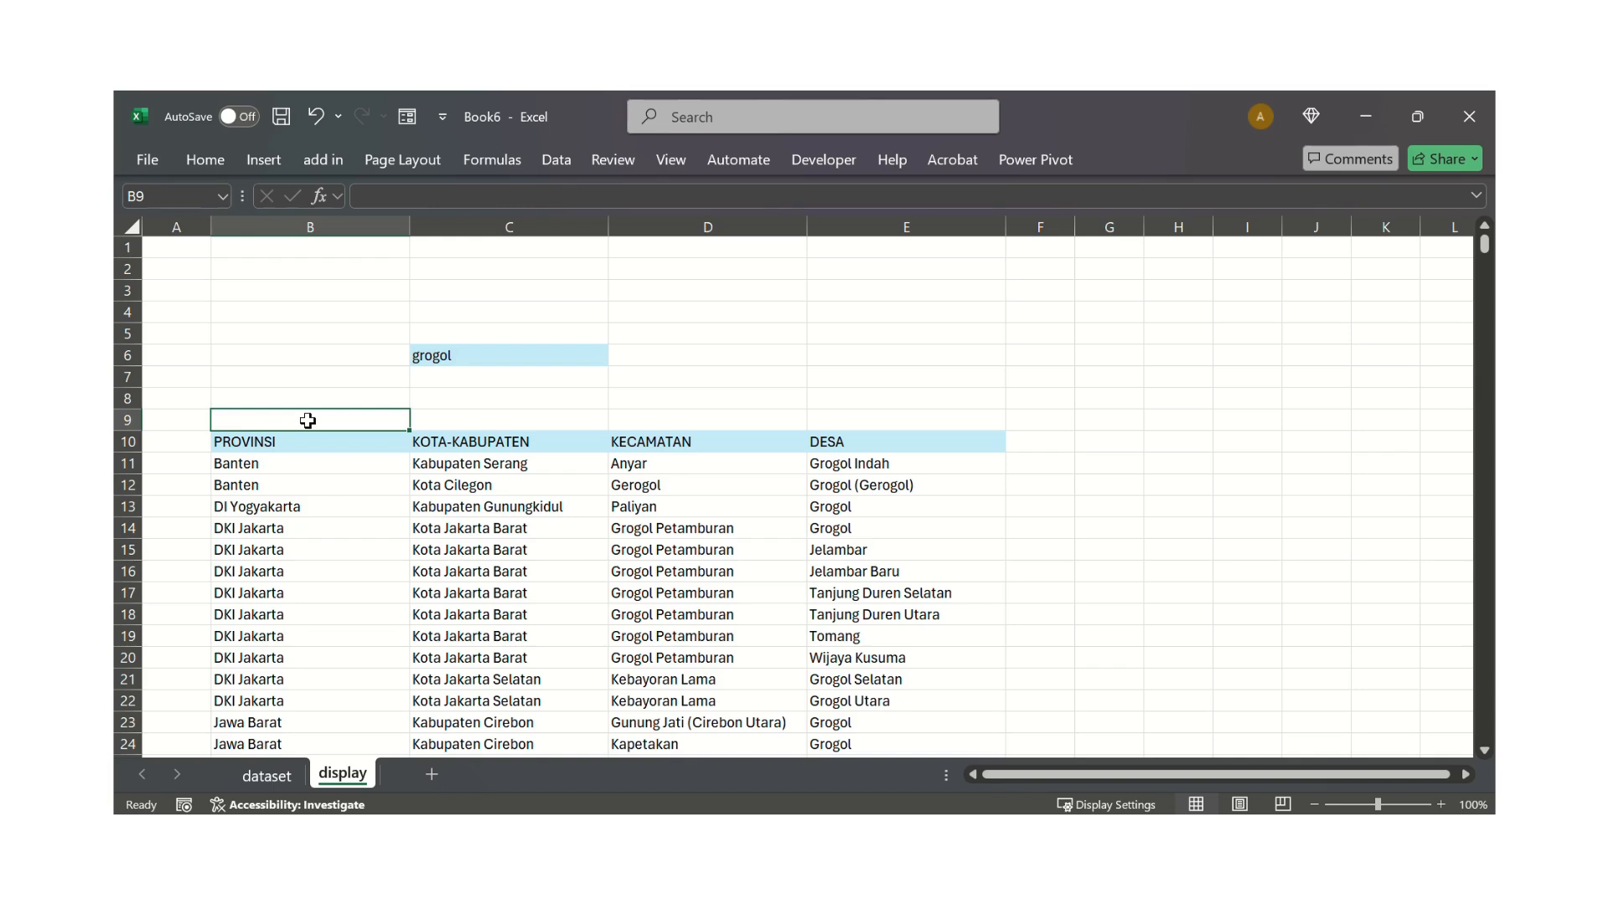
text(=count)
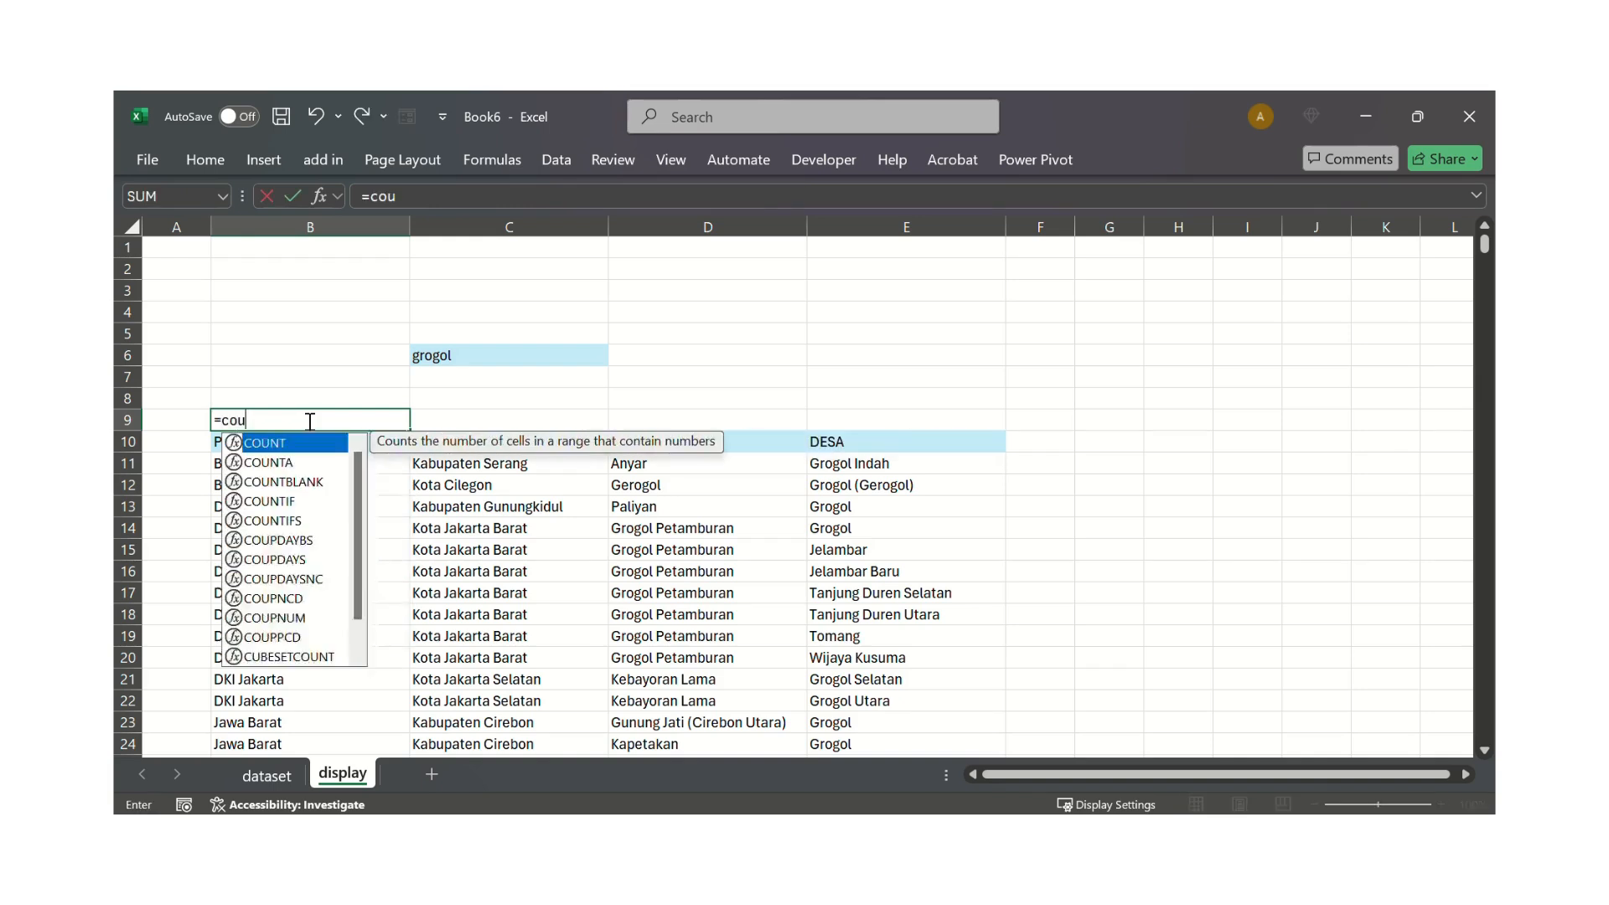
double_click(275, 467)
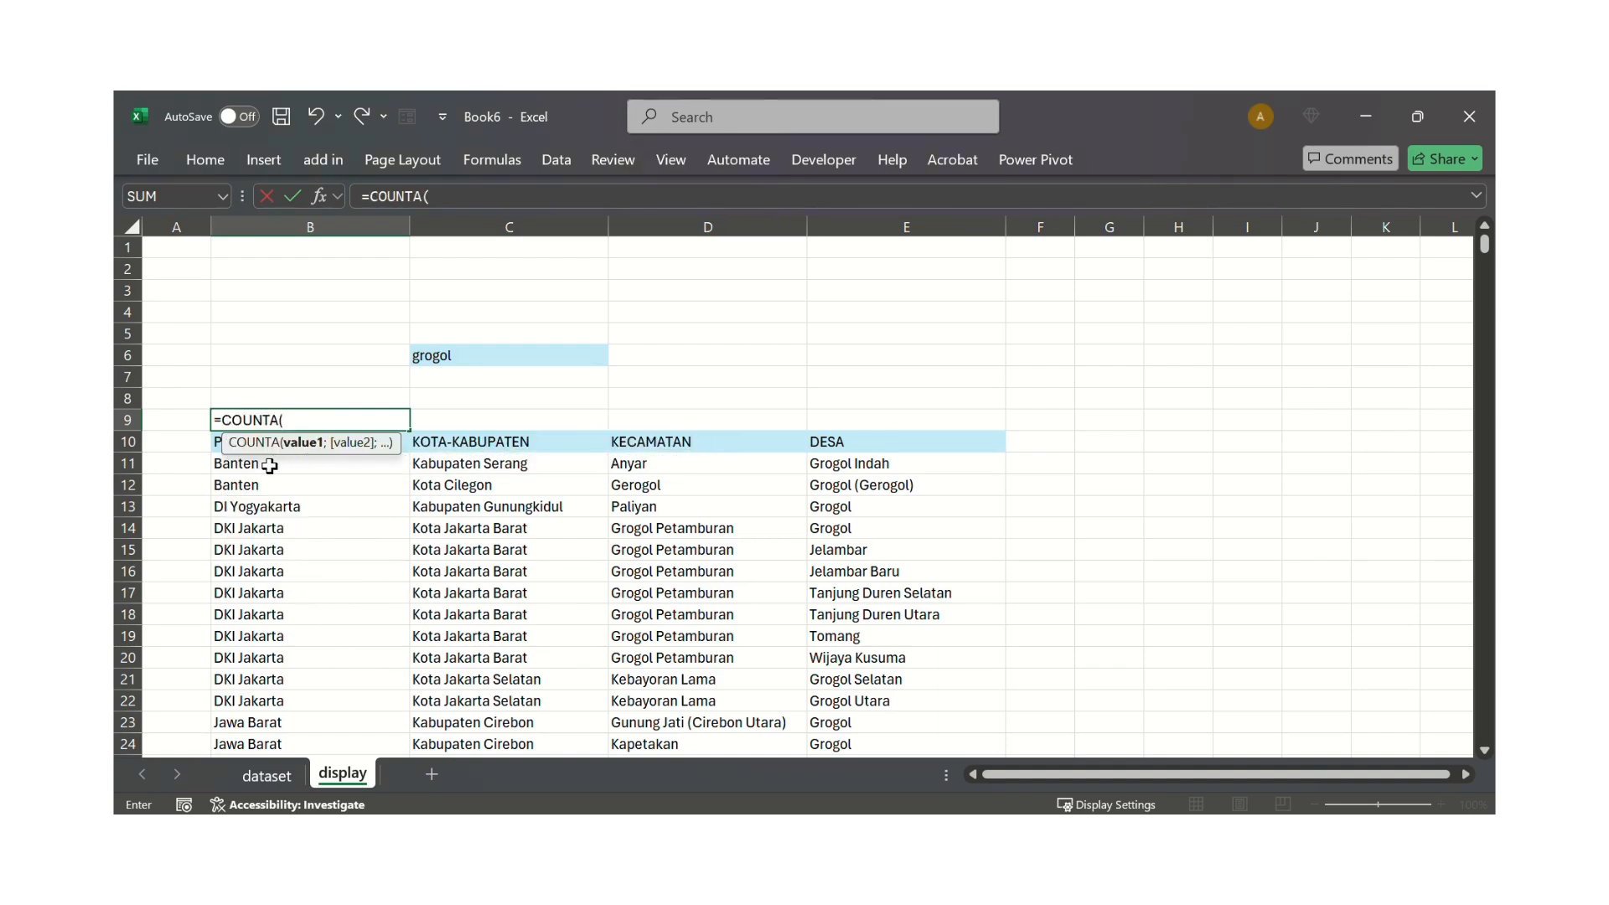
click(269, 466)
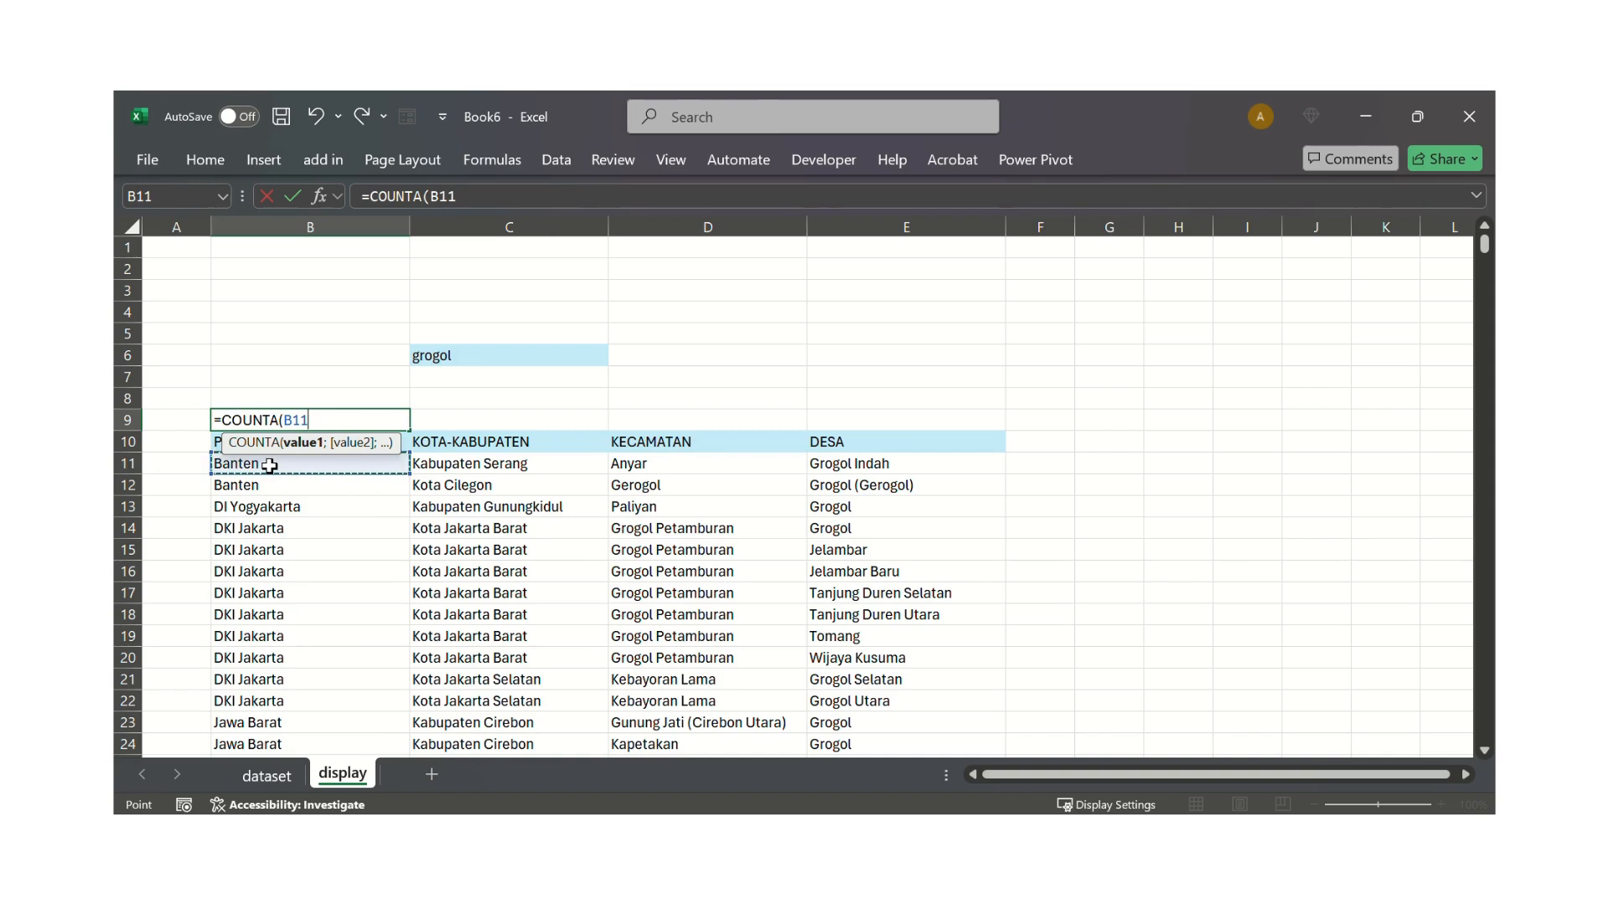
text(#)
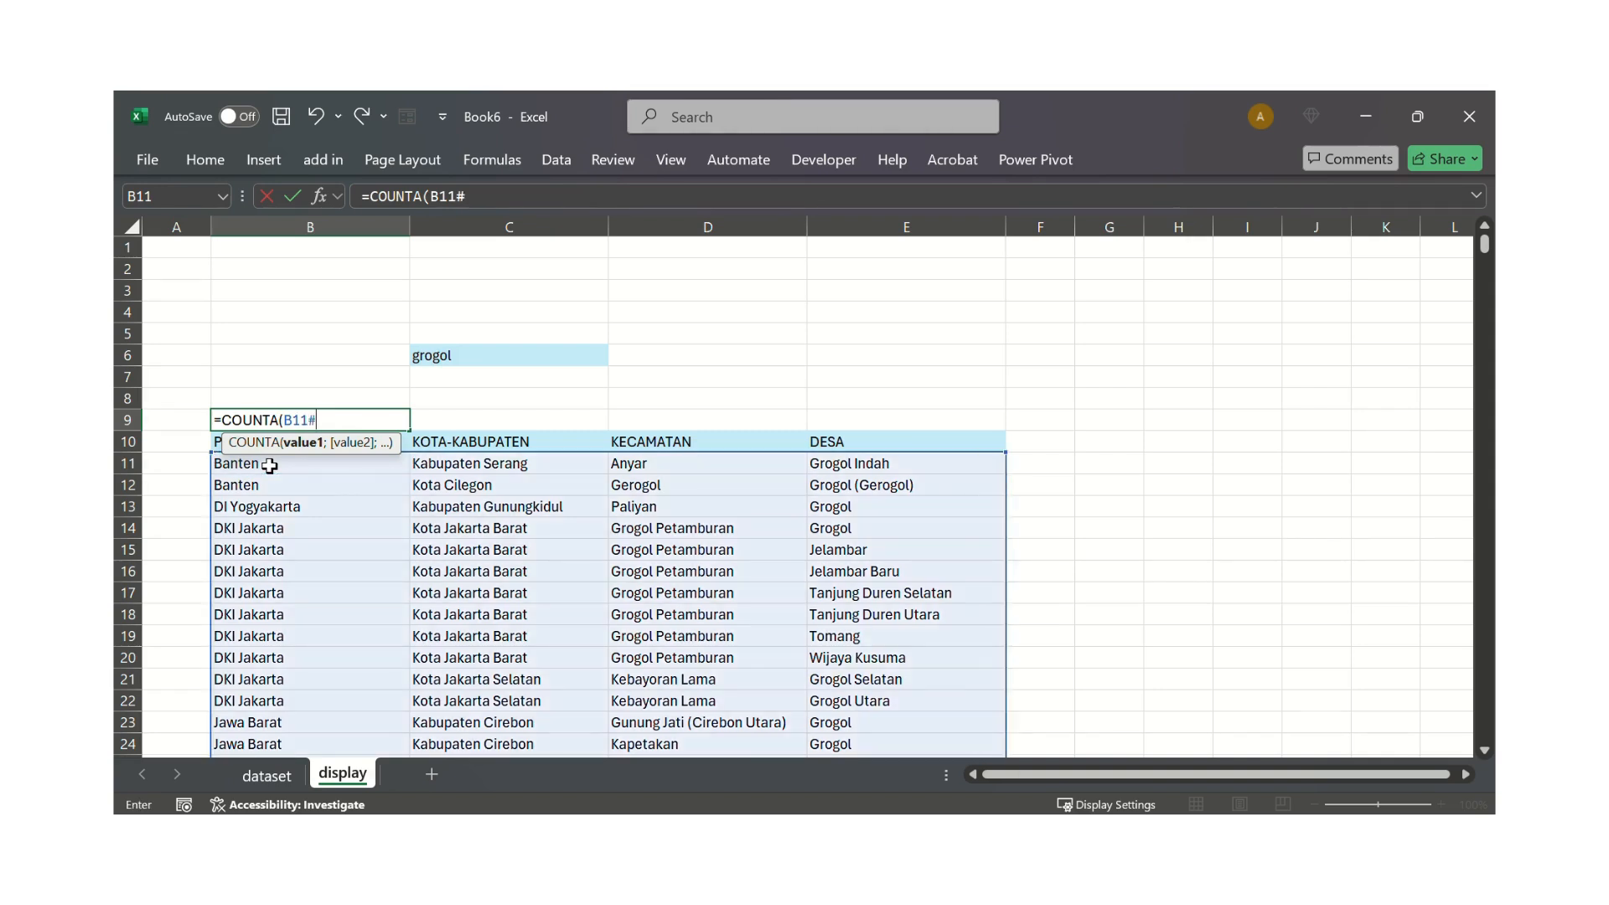
text())
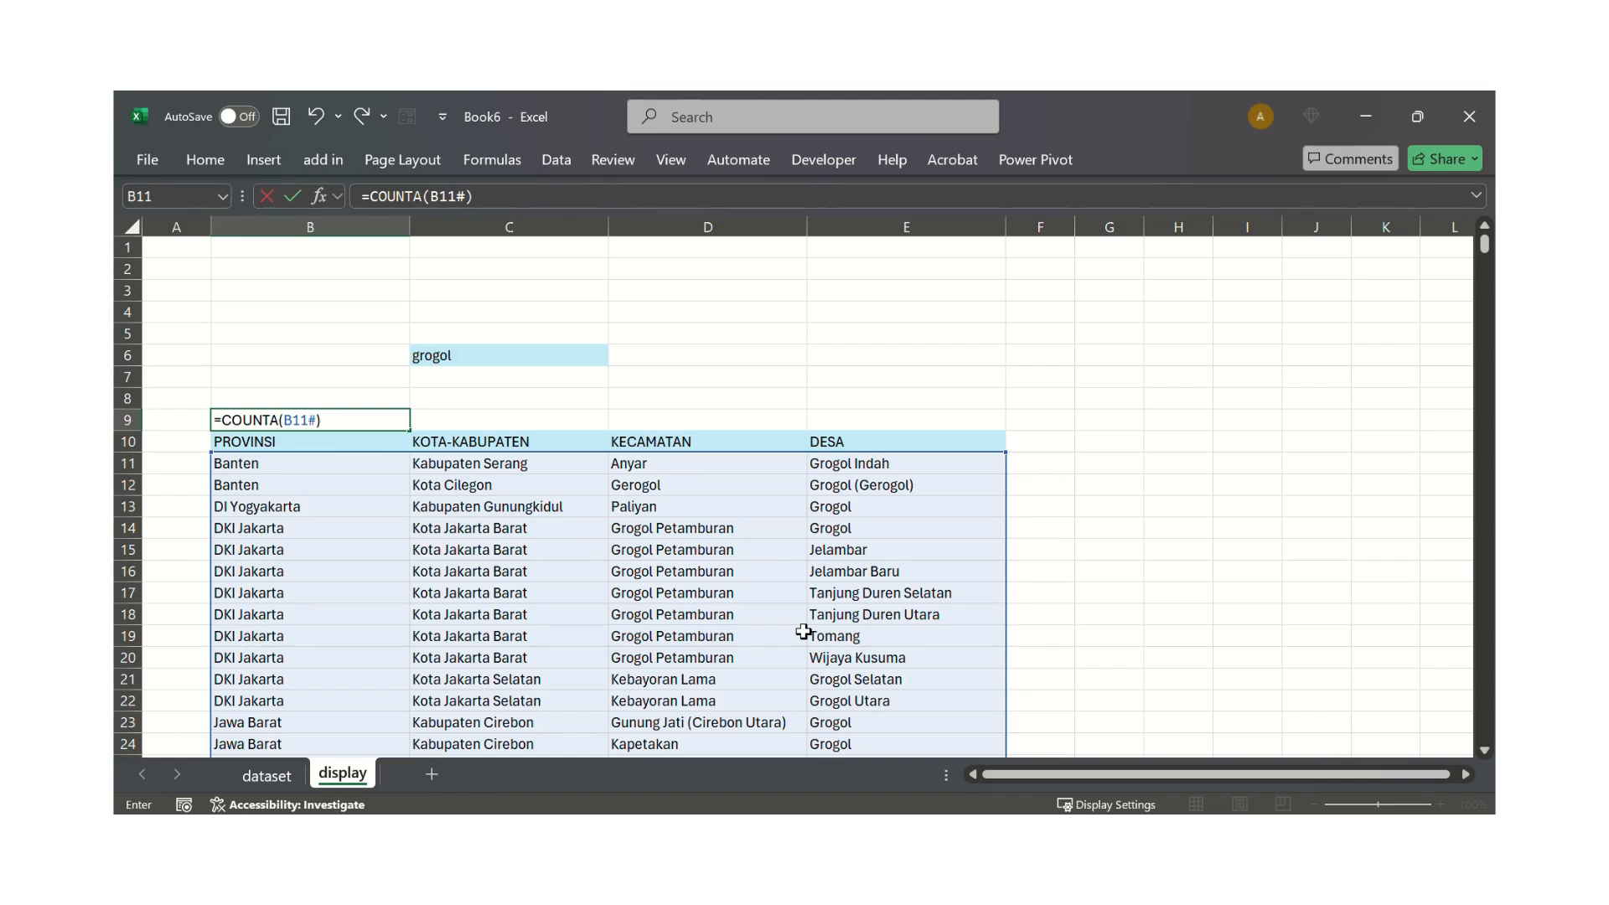
key(Return)
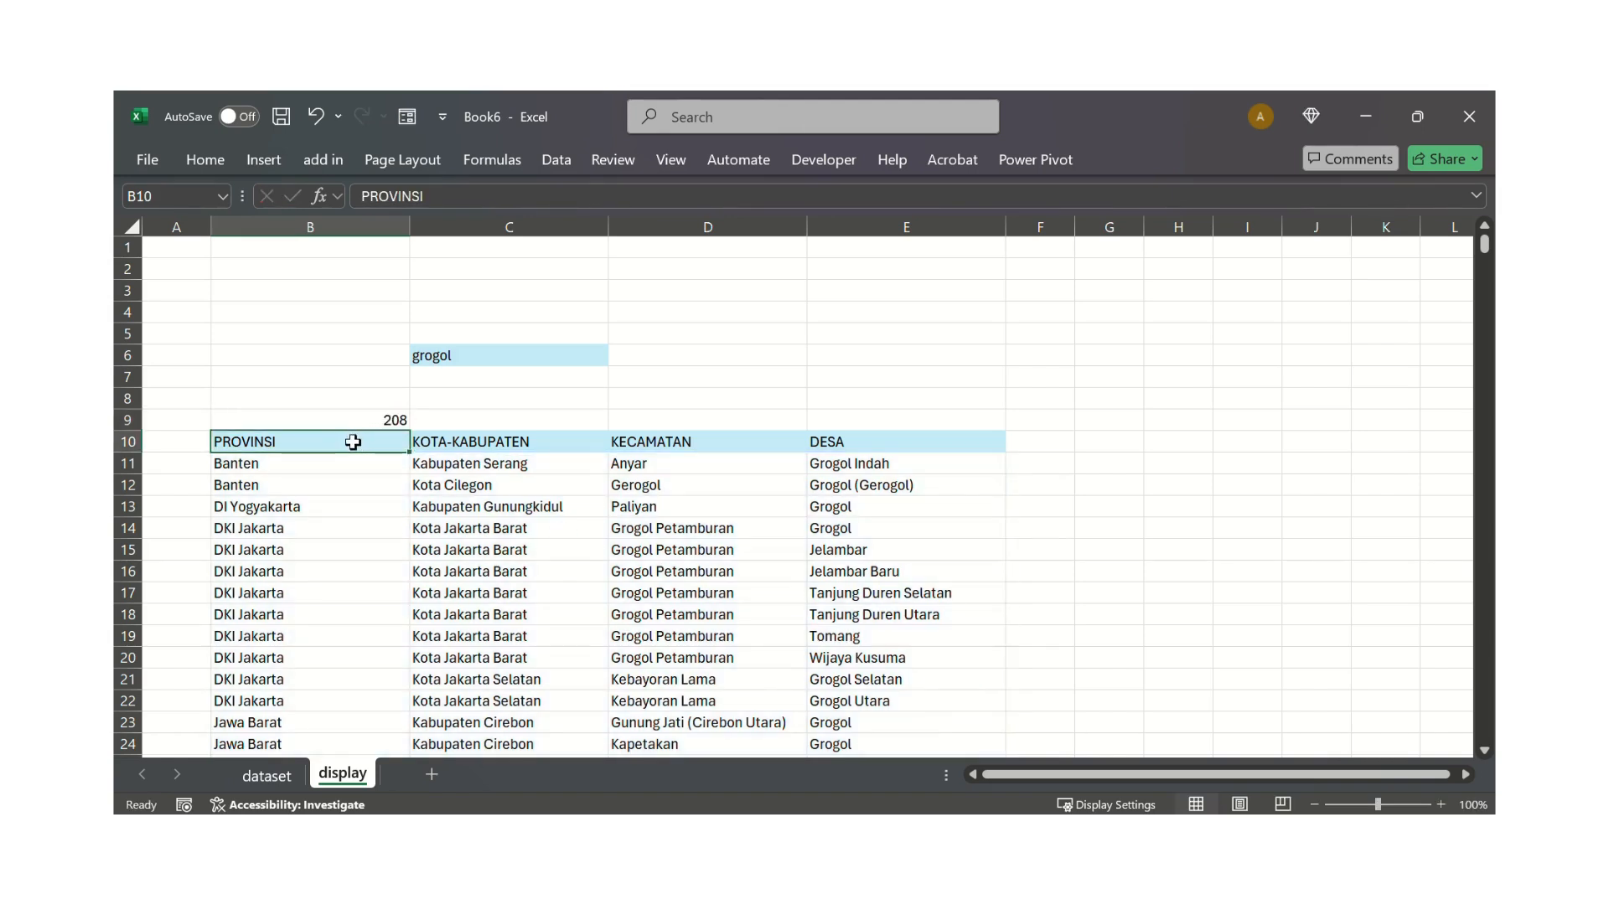
Check how many header columns the table has and divide the COUNTA formula in cell B9 by 4
key(shift+Right)
key(shift+Right)
key(shift+Right)
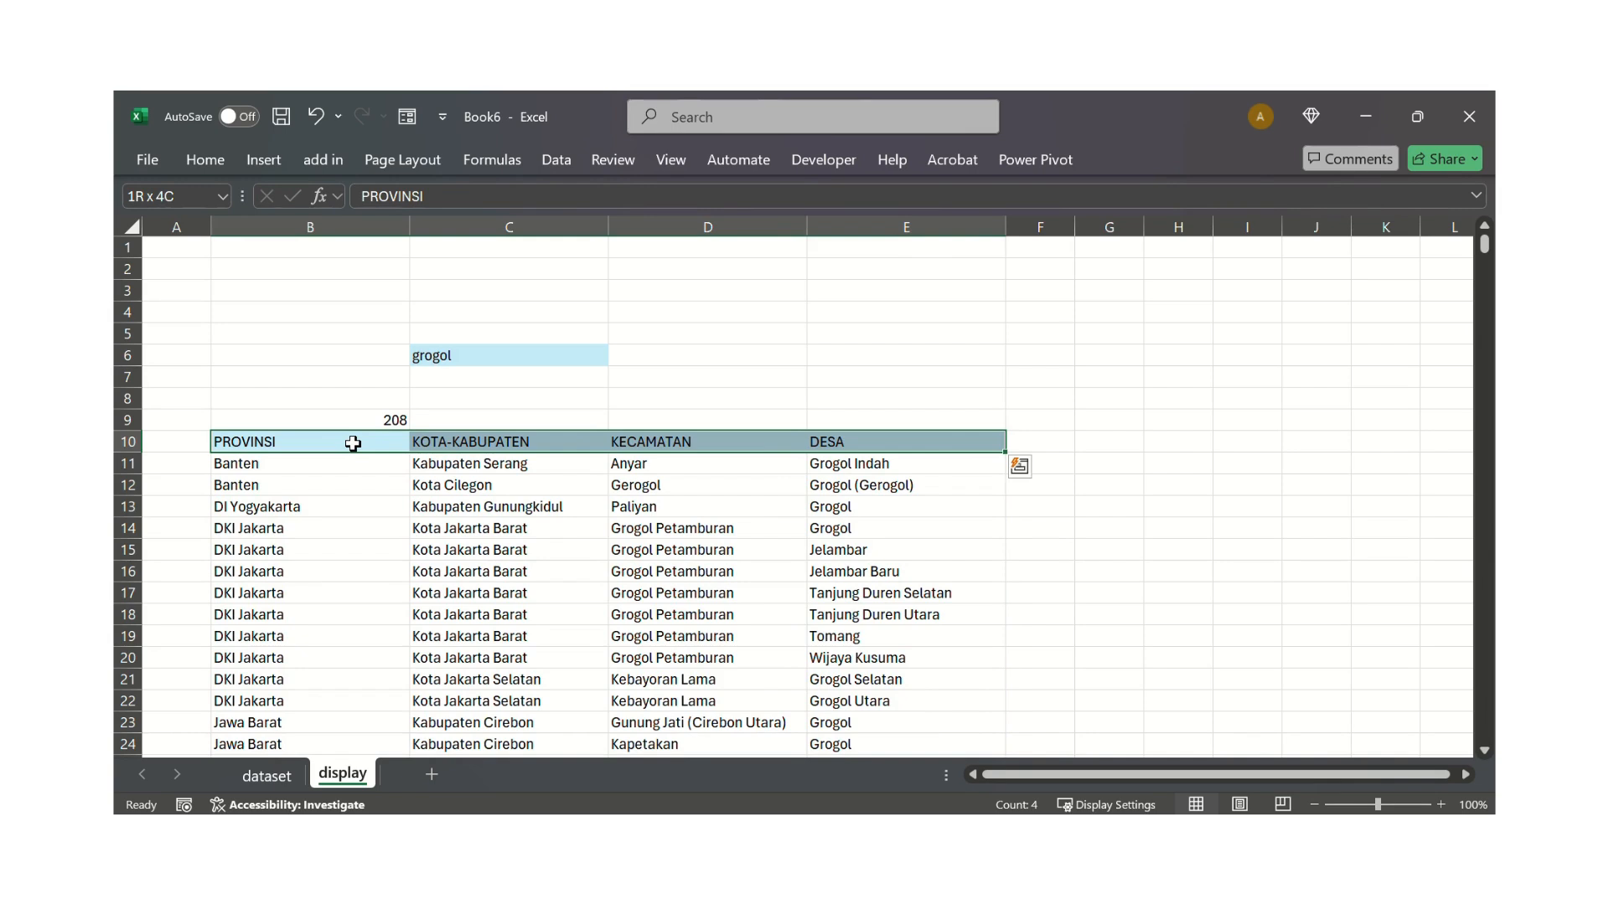
click(319, 418)
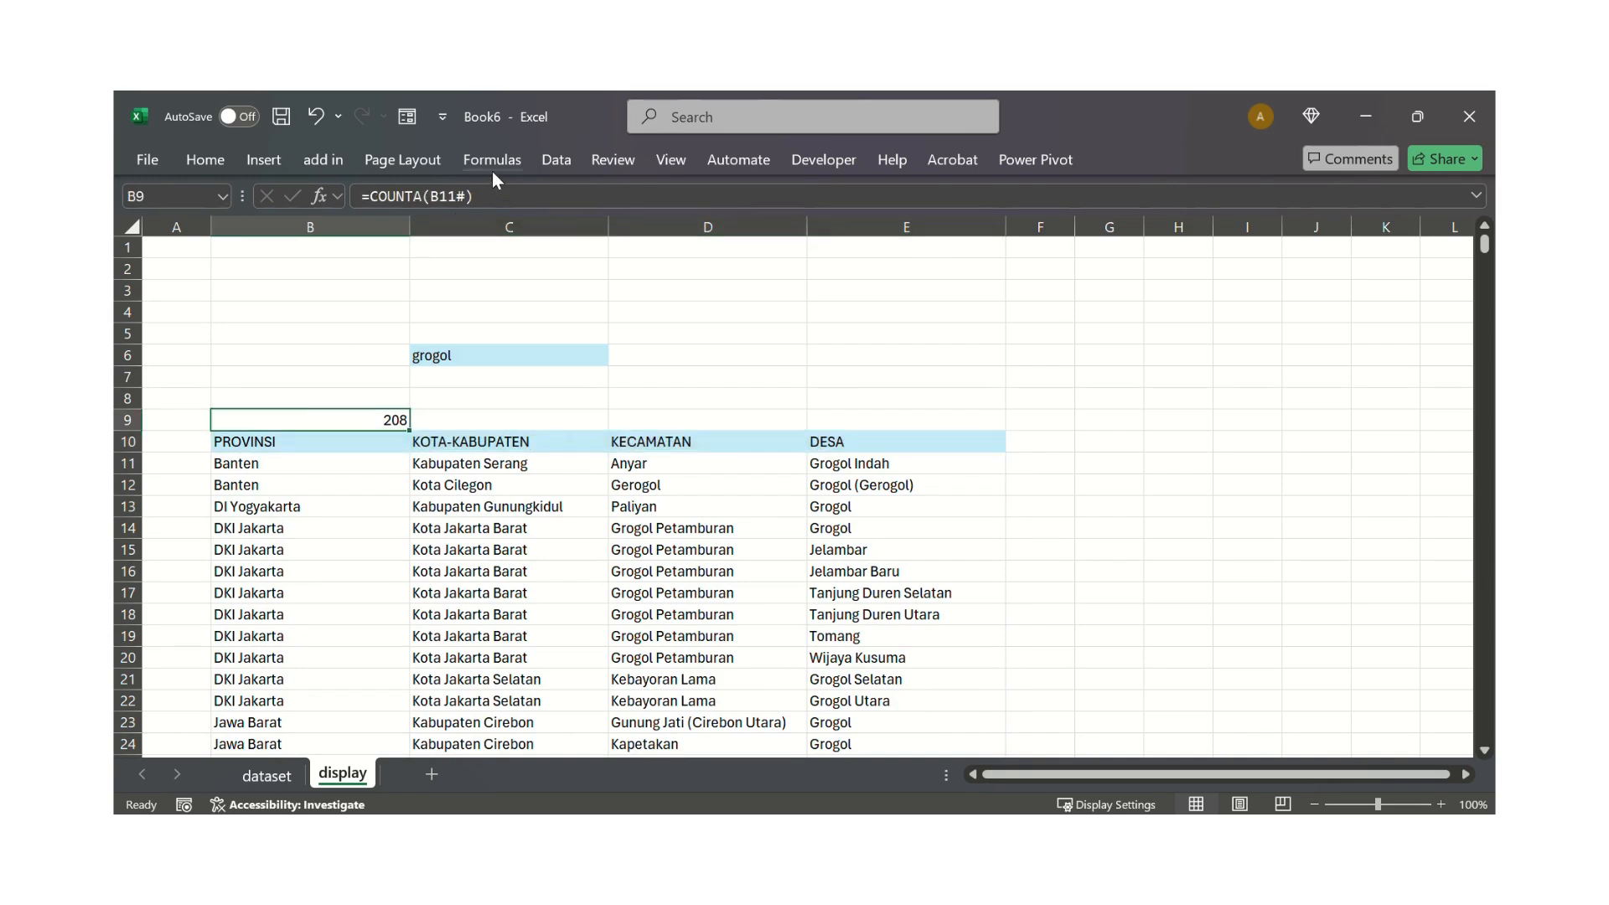
click(520, 198)
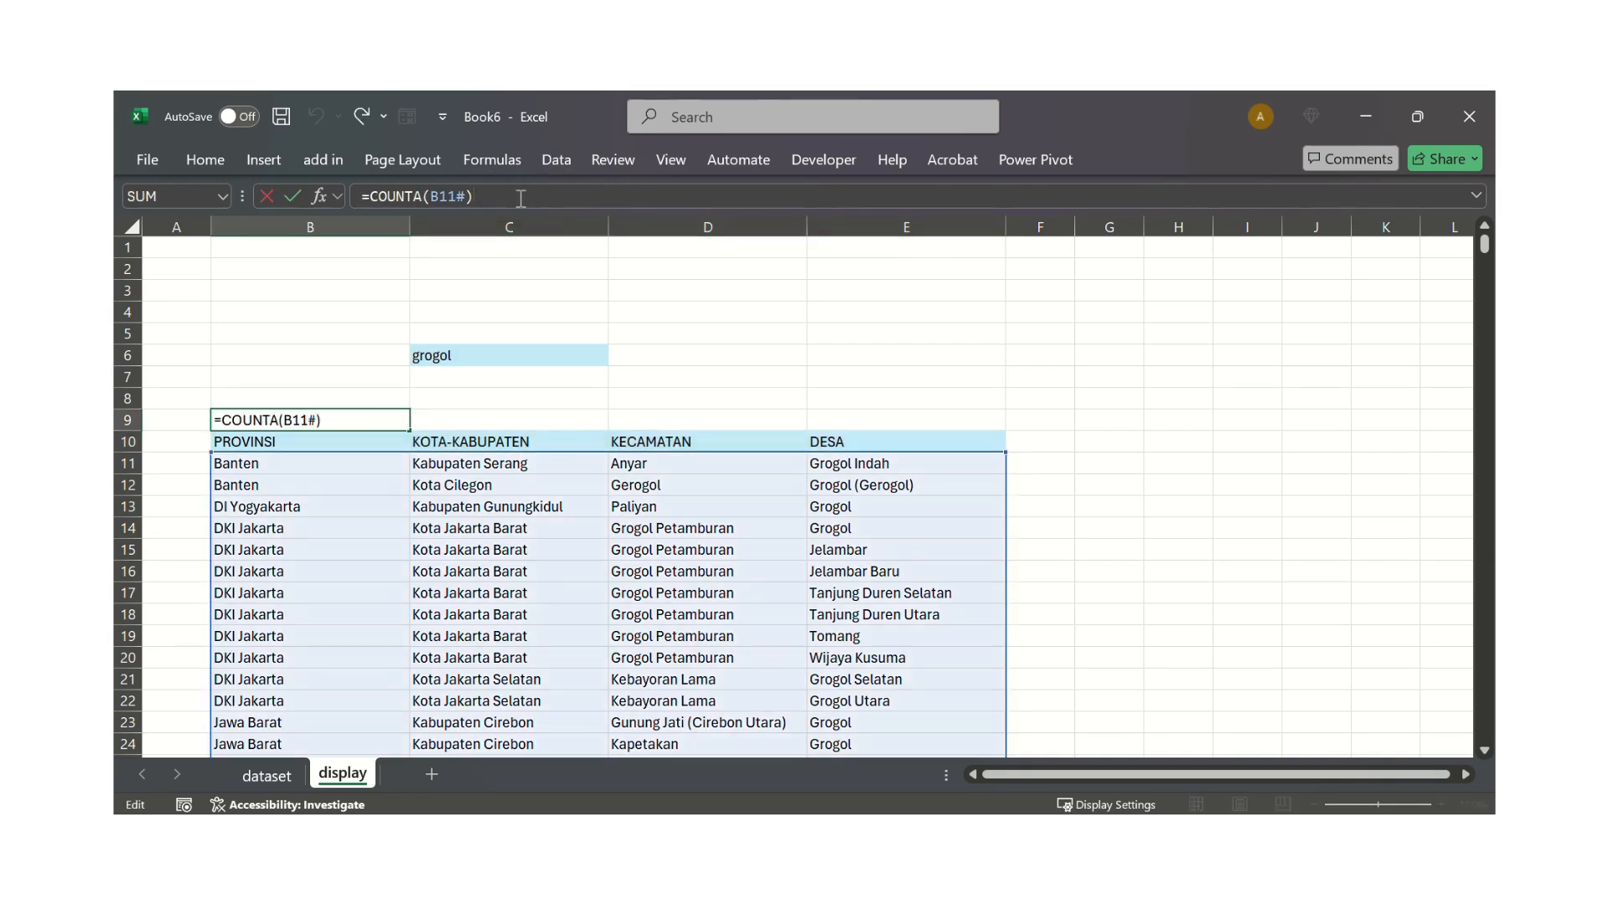
text(/4)
key(Return)
key(Up)
Search for "giriharja" using cell C6 and compare the filtered rows with the count in B9
click(517, 358)
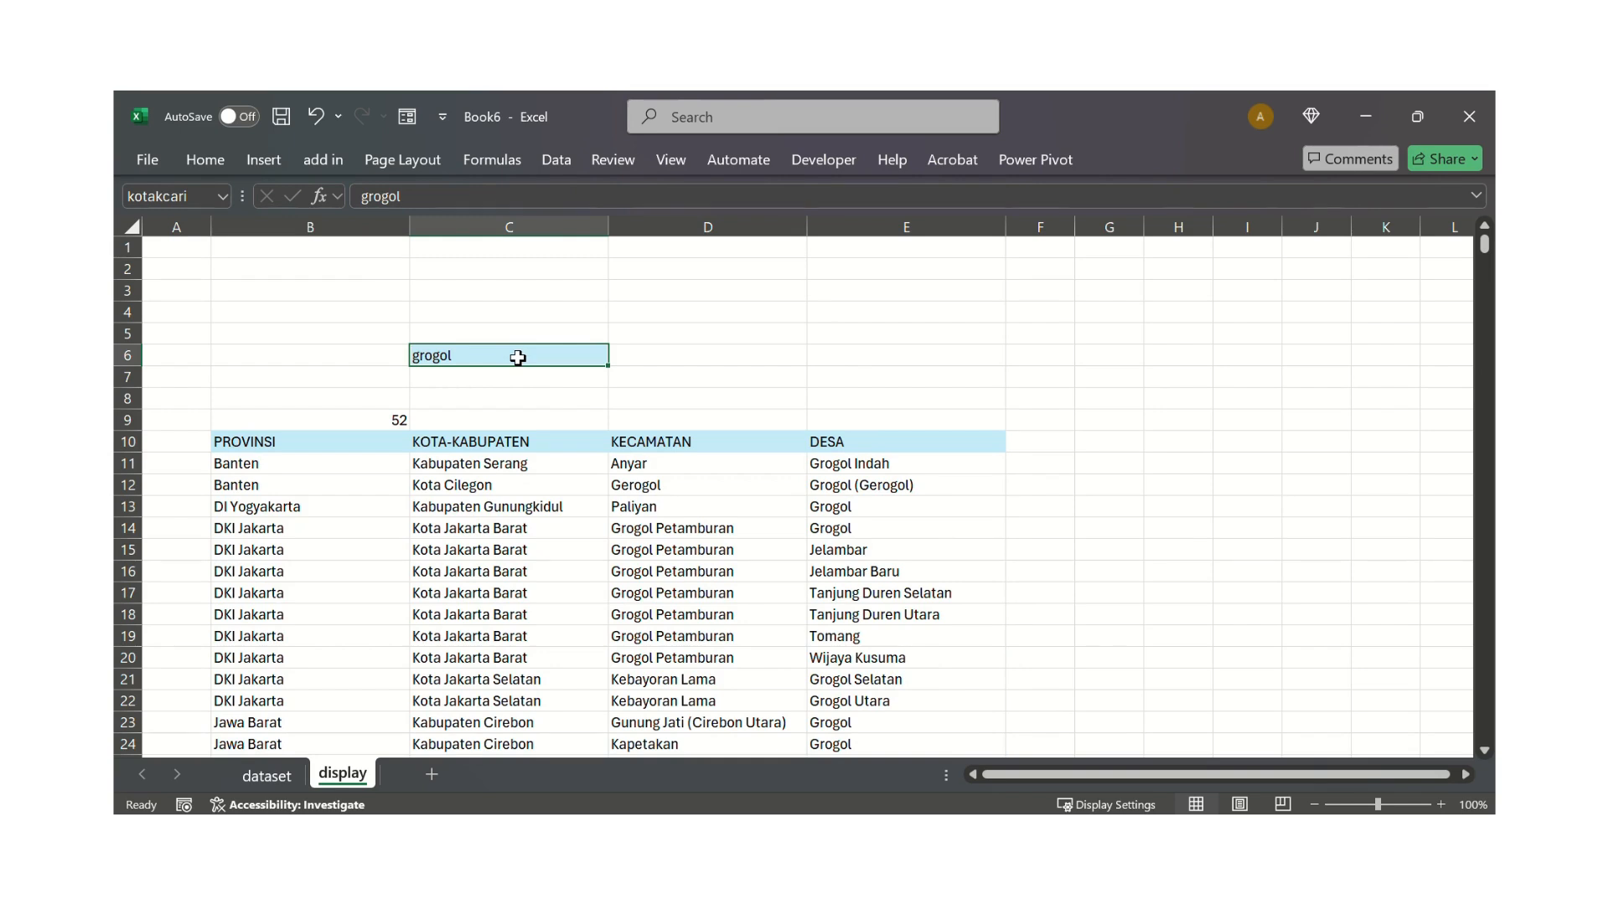
text(girihat)
key(BackSpace)
text(rja)
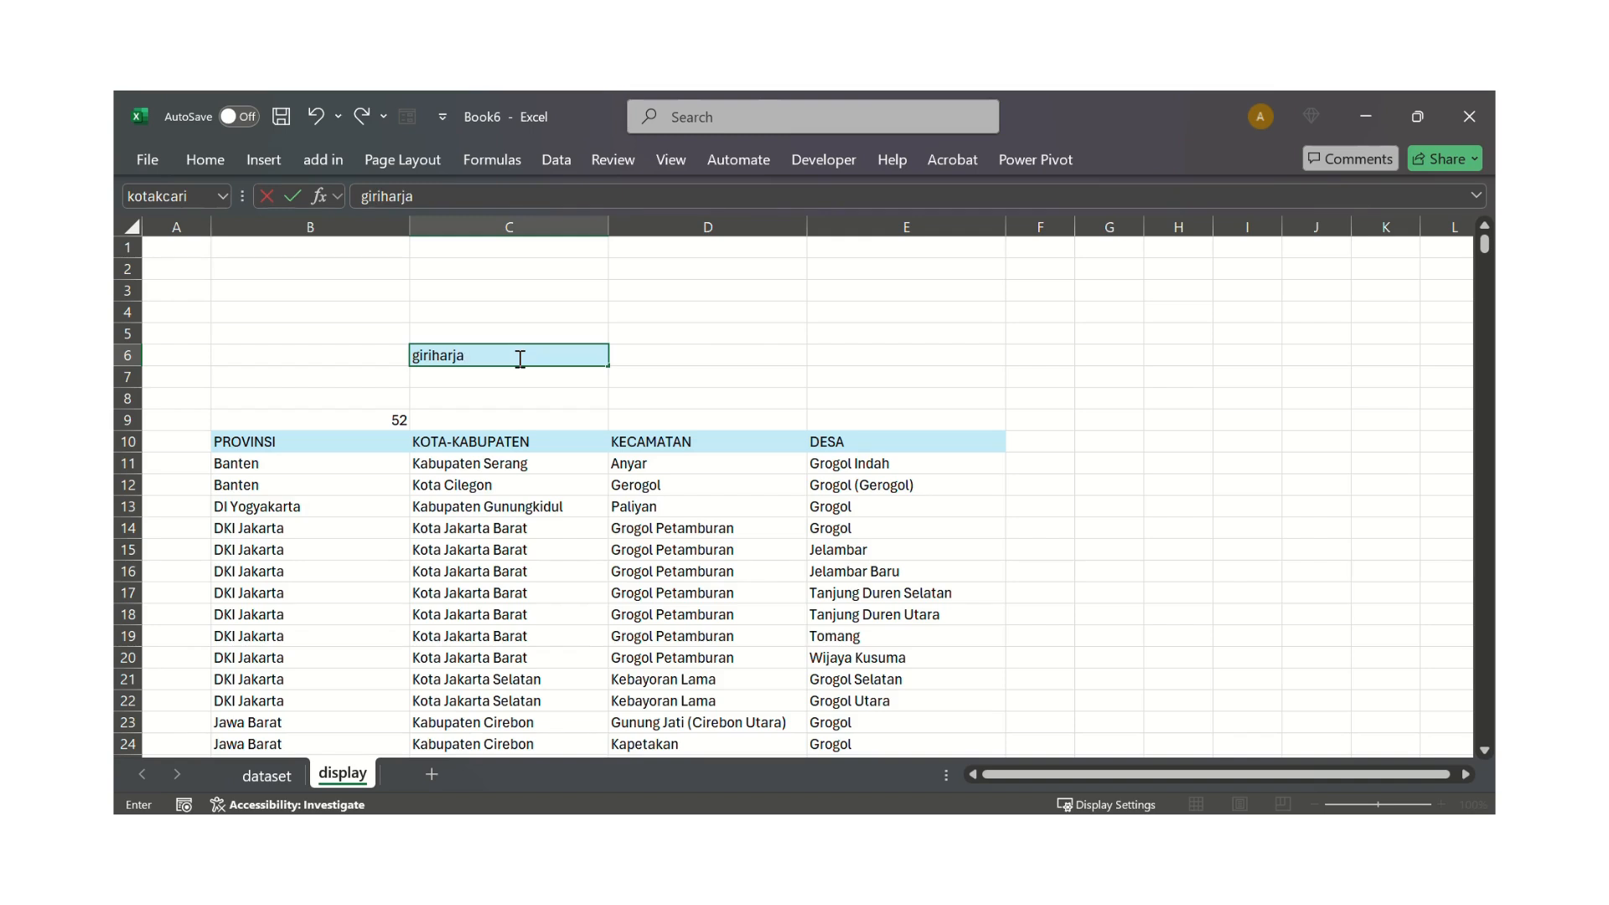
key(Return)
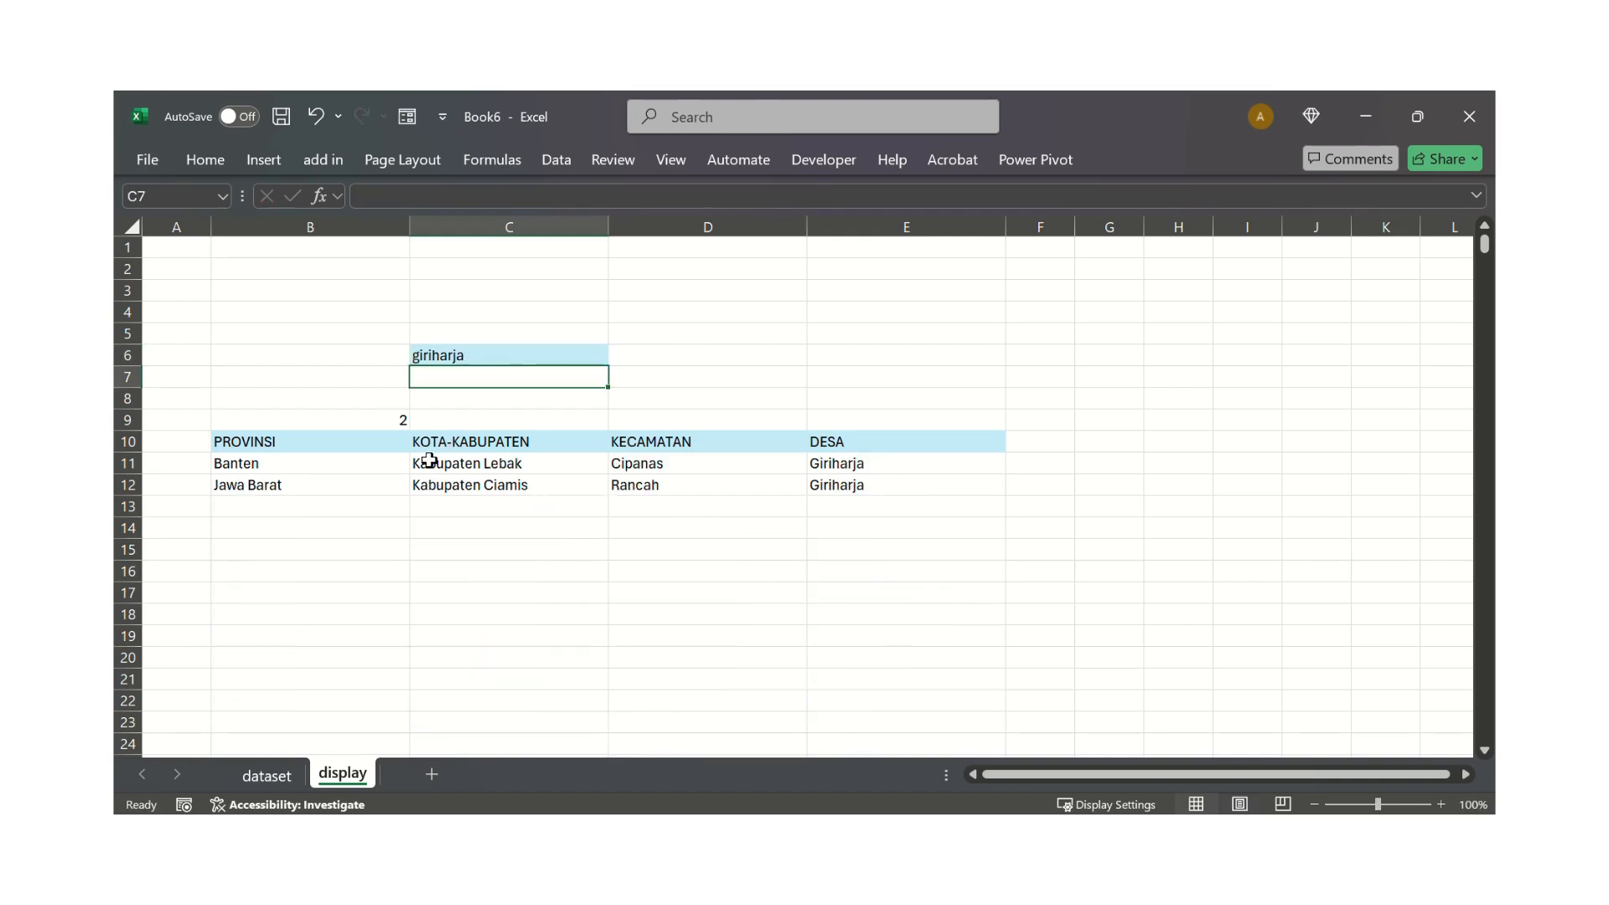
drag(369, 465, 360, 481)
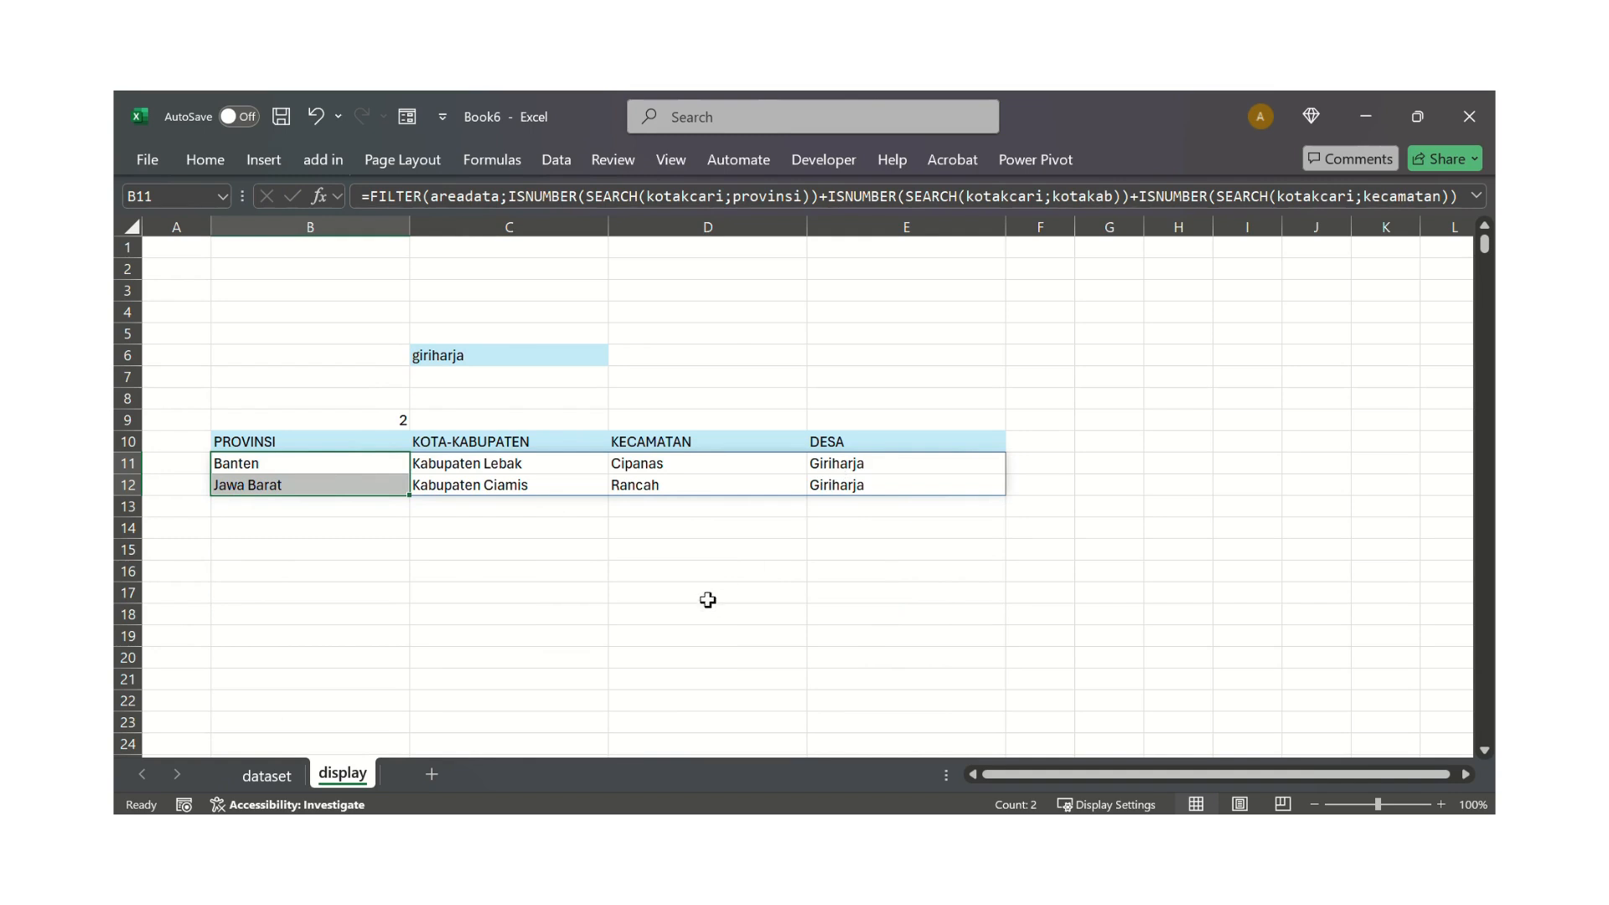
Append the text " data telah ditemukan" to the count formula in cell B9 with the & operator
click(327, 418)
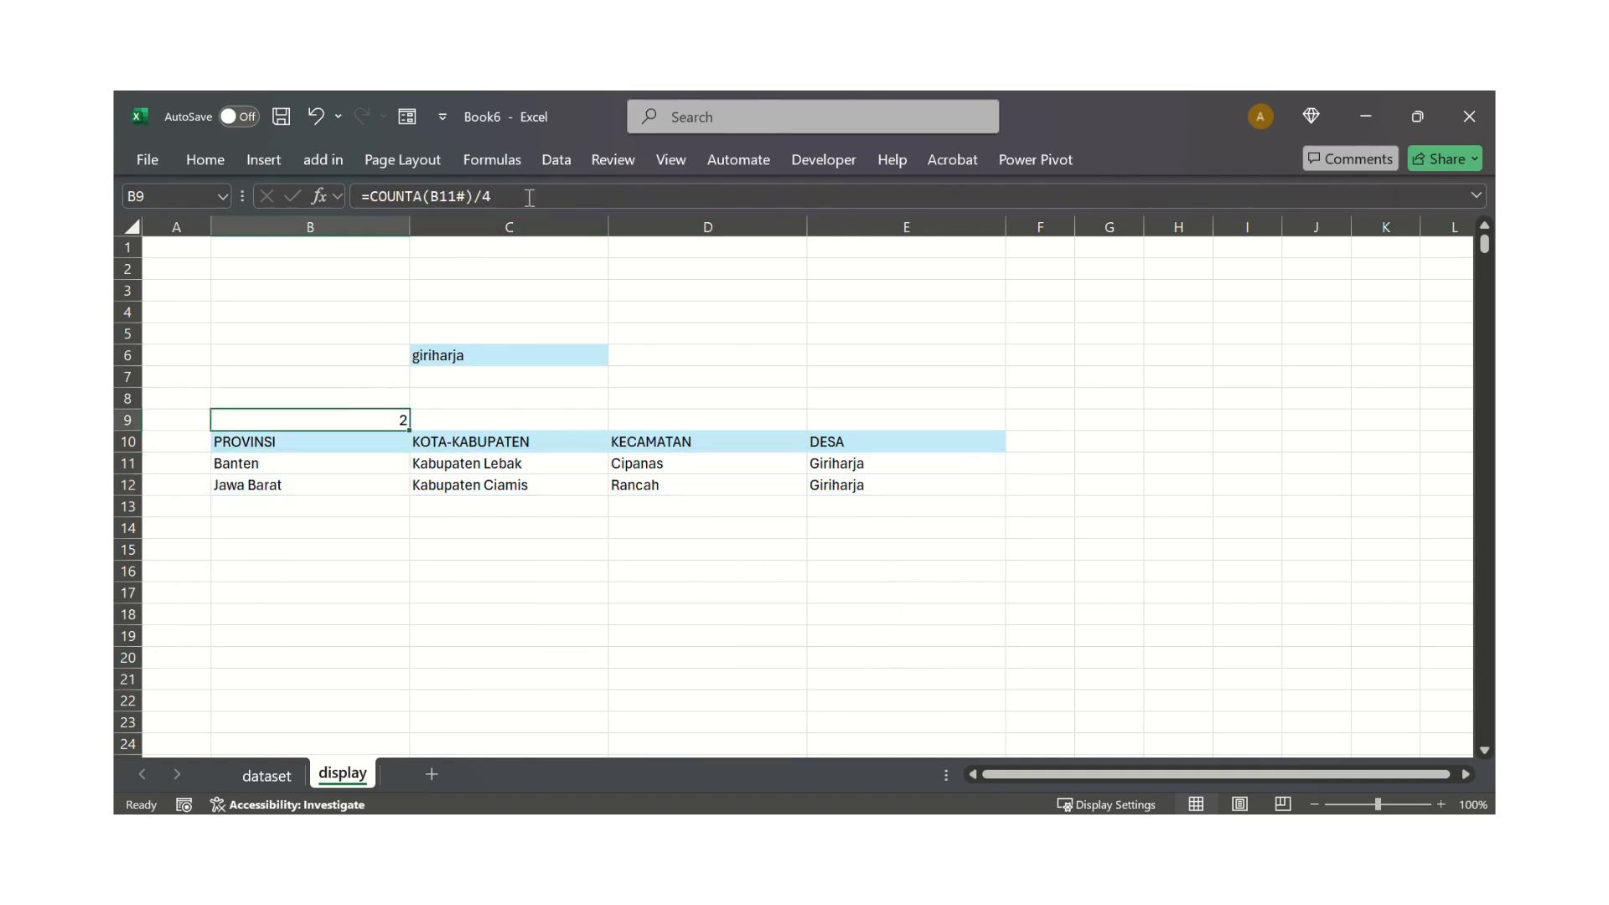
click(562, 197)
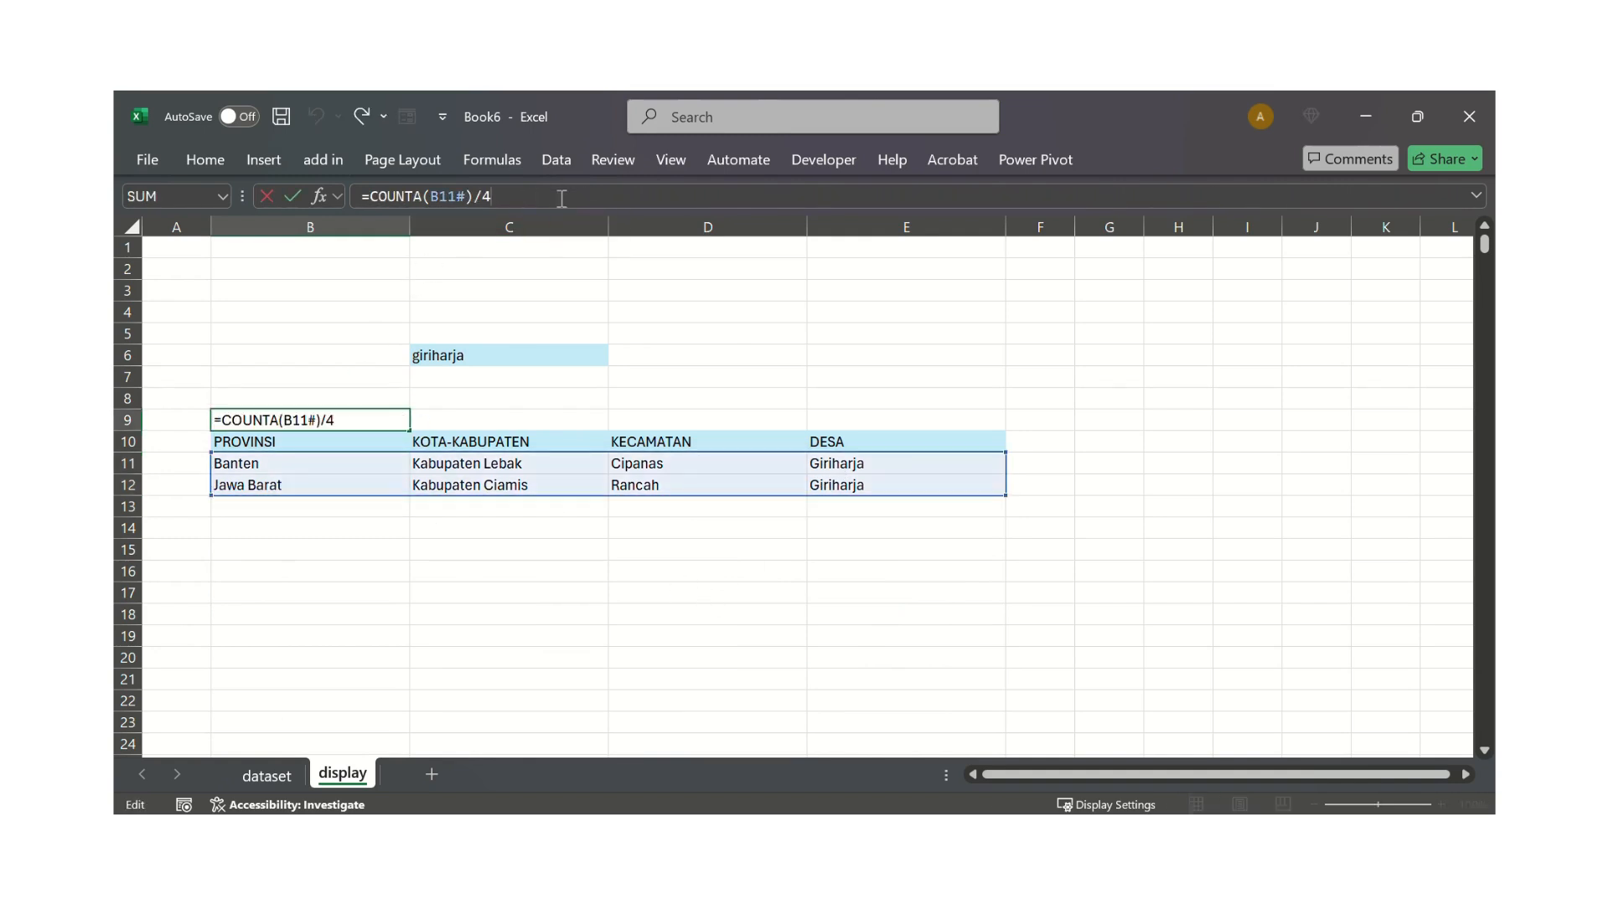
text(&")
text(data telah ditemukan)
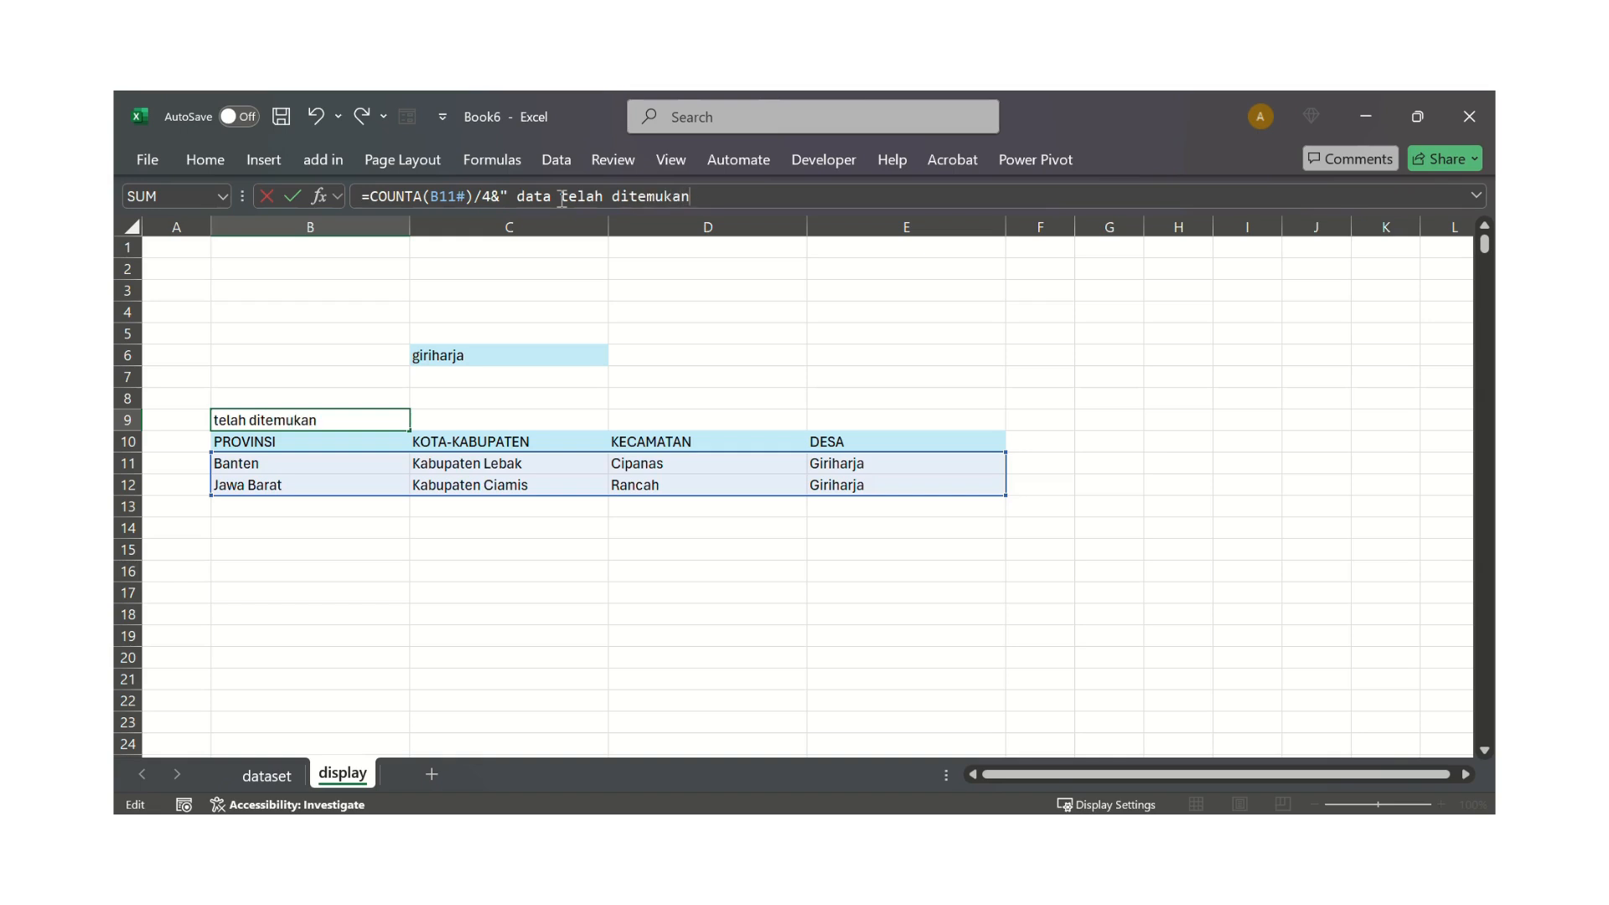
text(")
key(Return)
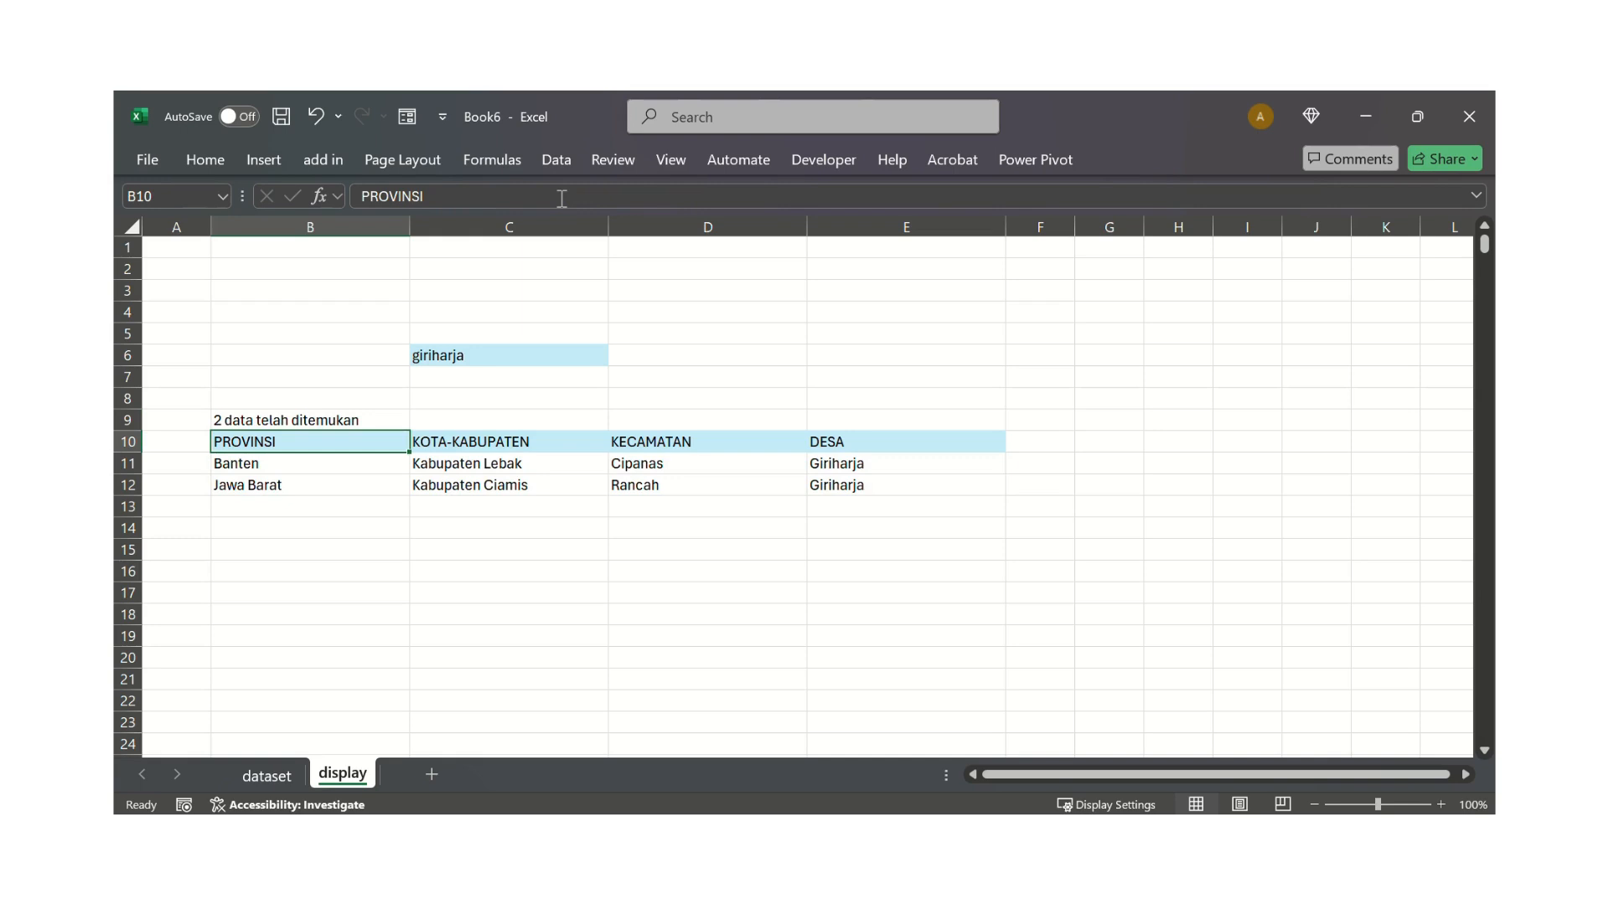
Search for "cihanjuang" using cell C6 and check the count message in B9
click(498, 354)
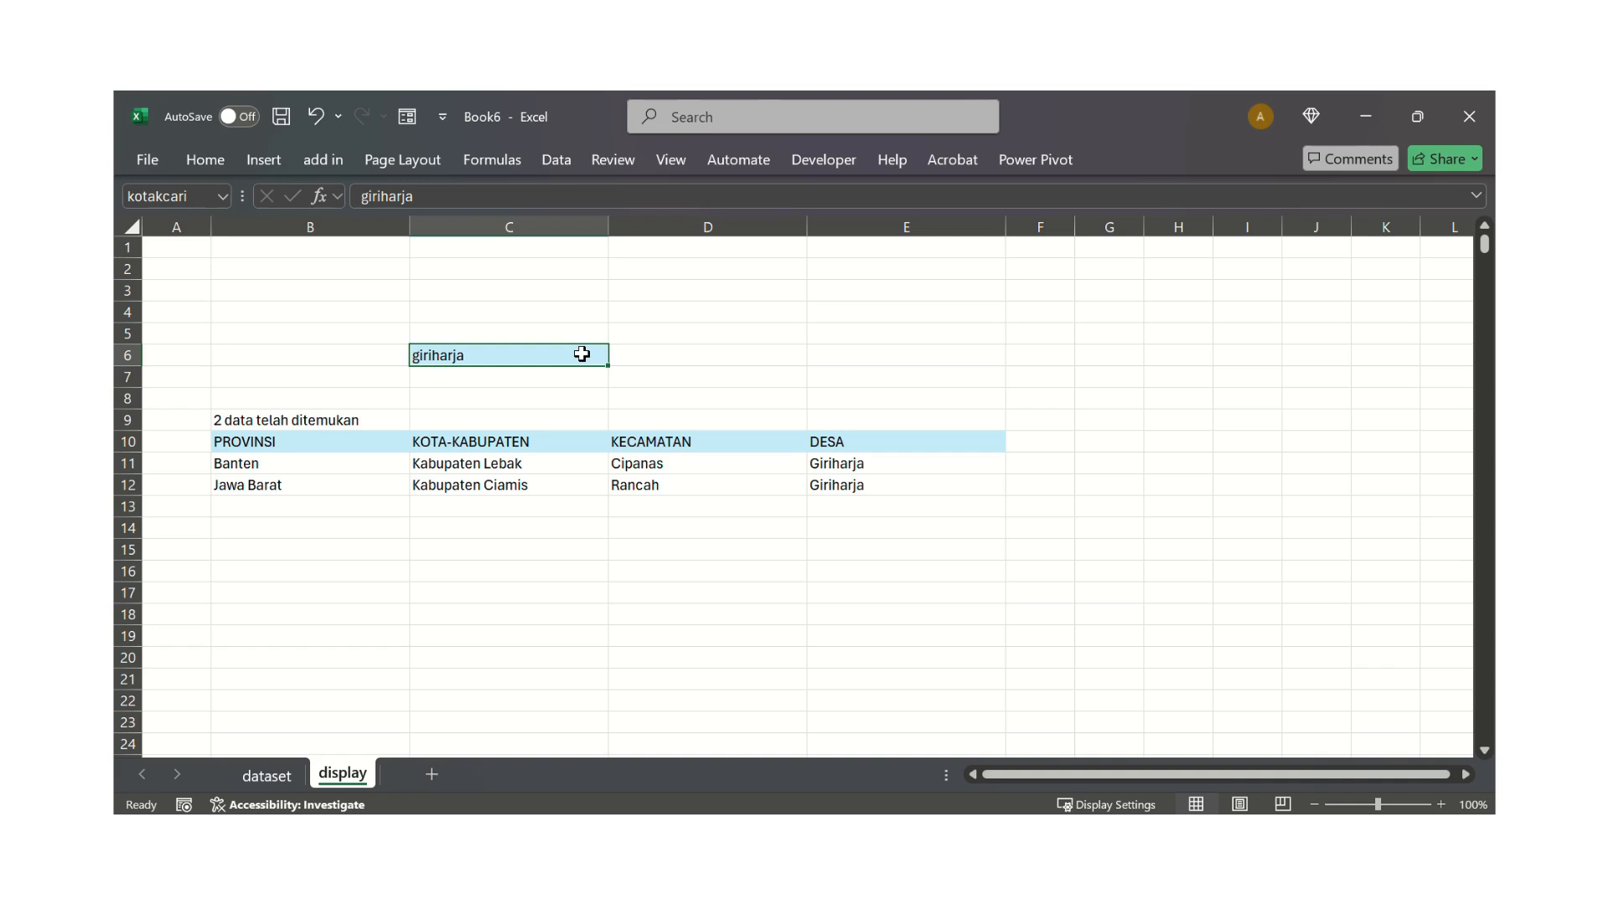
text(cihanj)
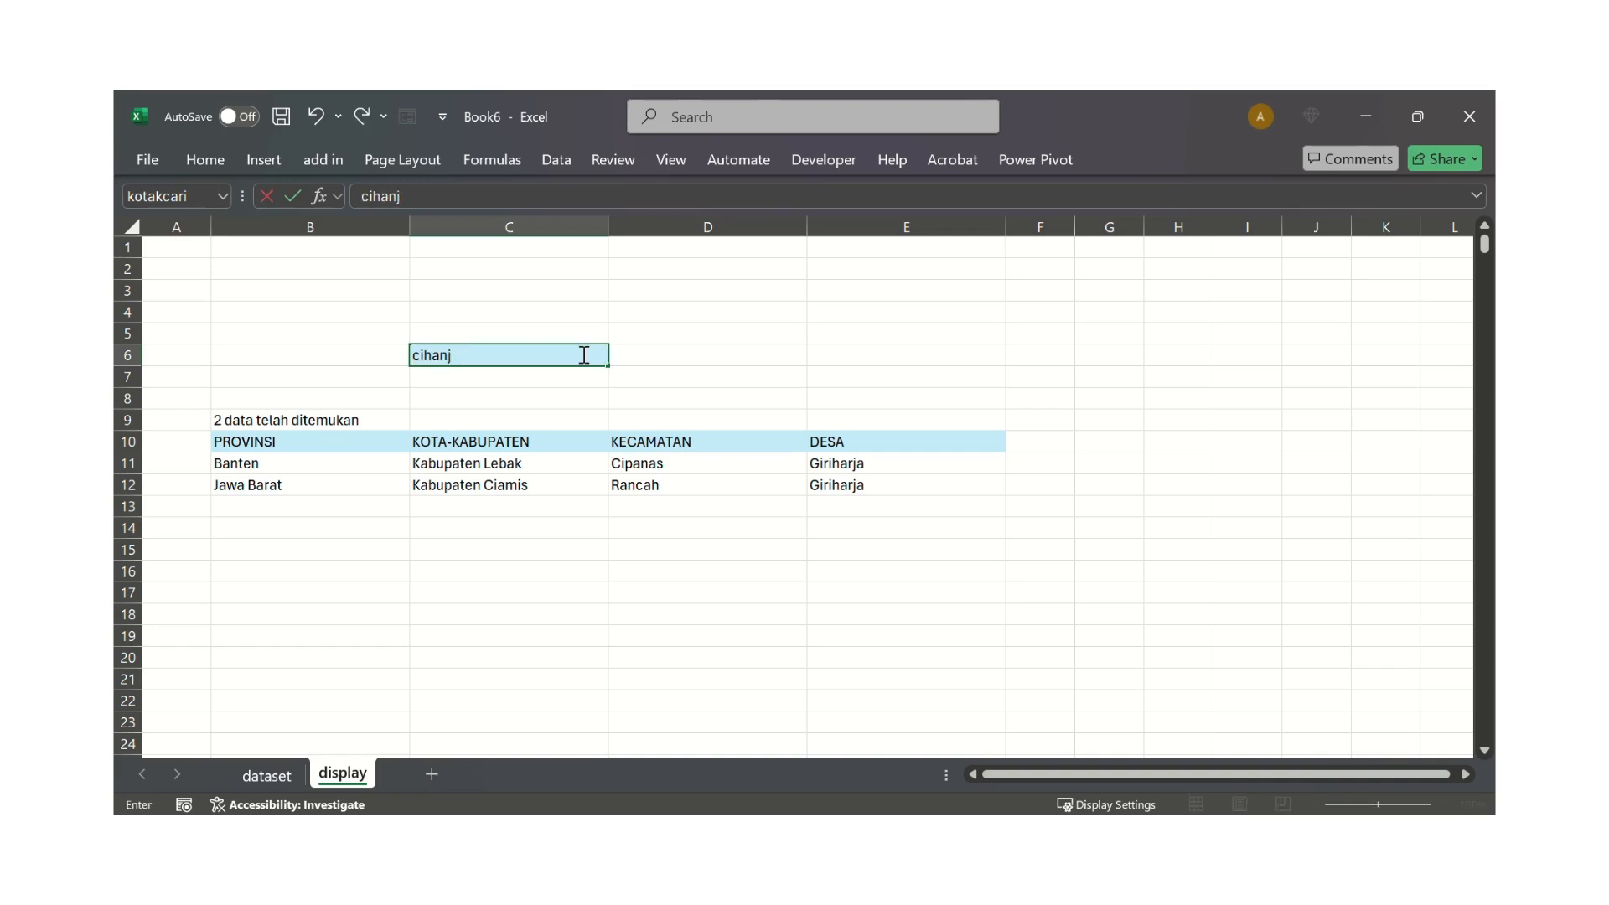
text(uang)
key(Return)
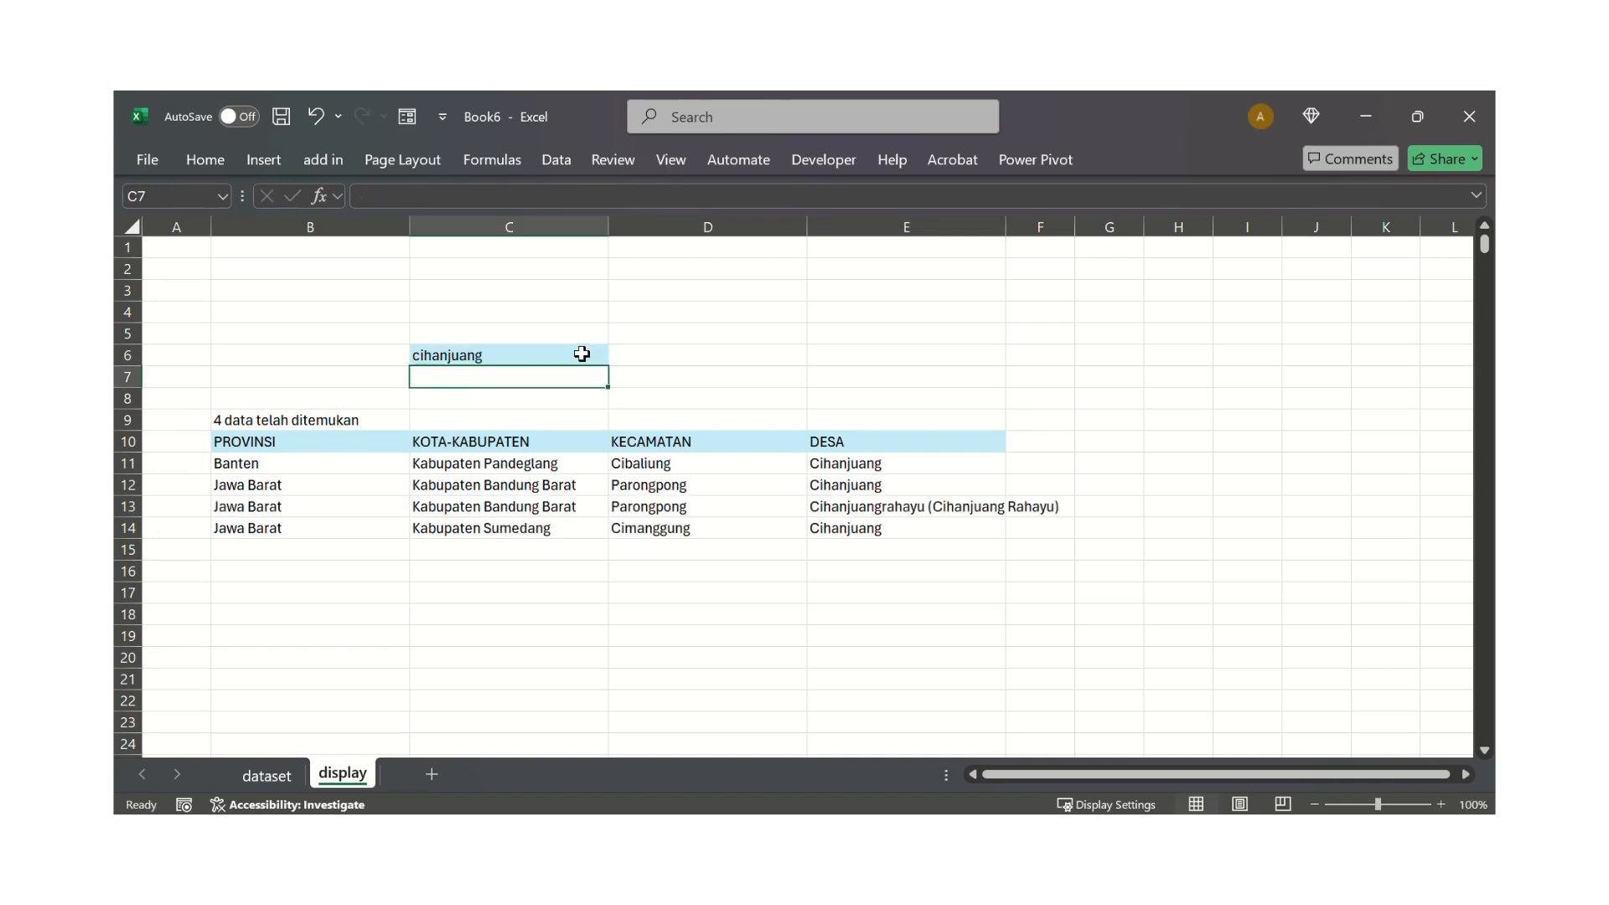
click(325, 426)
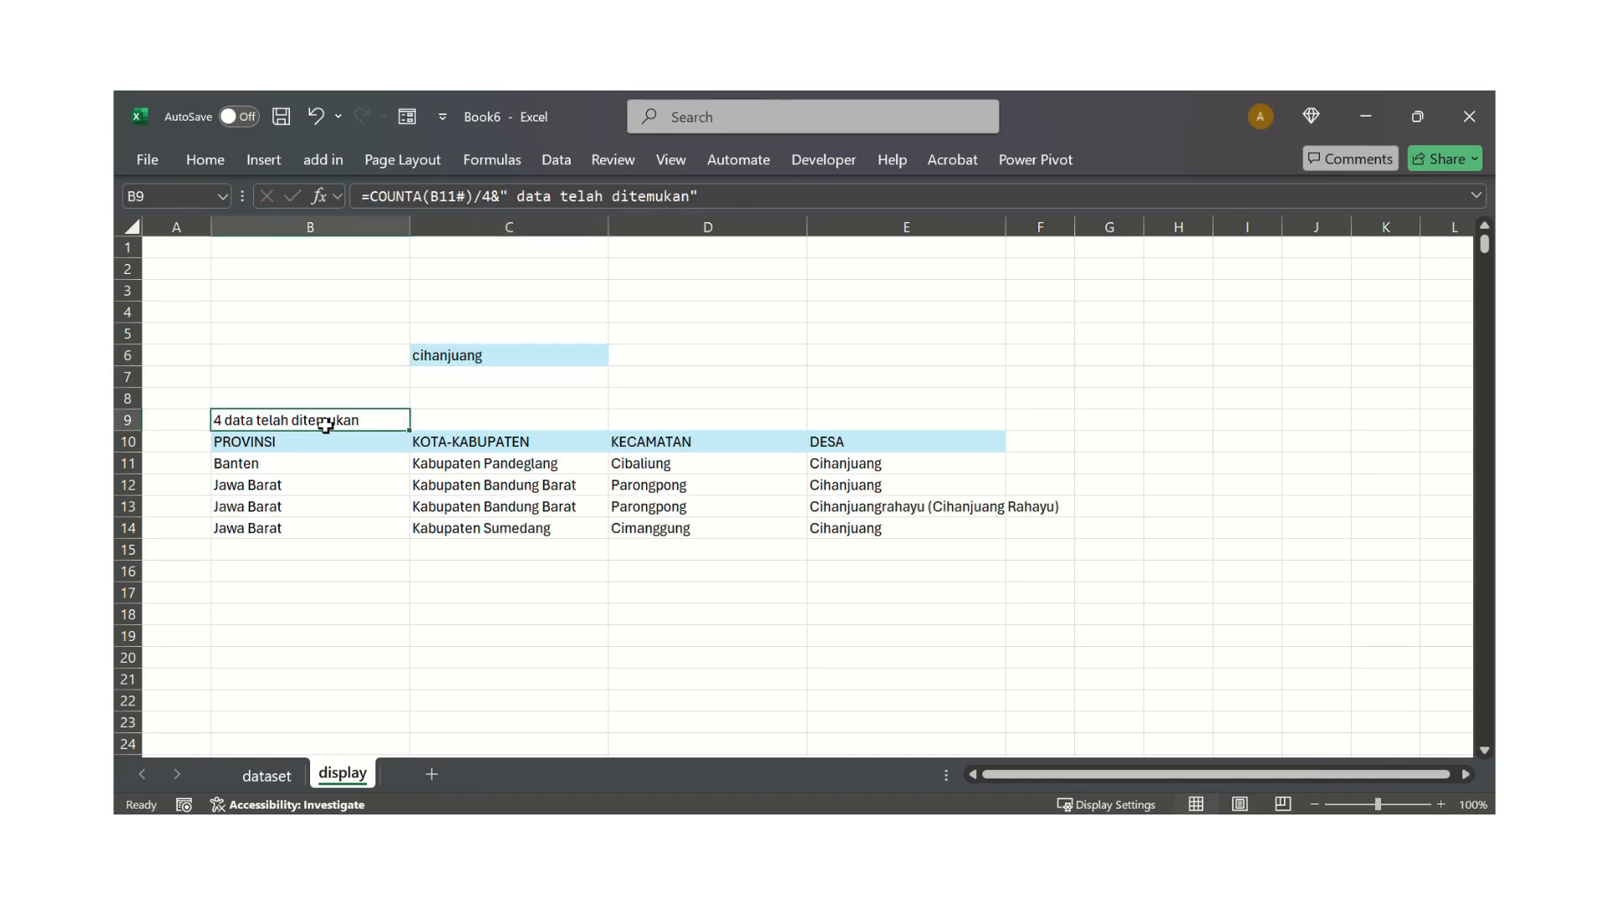
Replace the search term in cell C6 with "los angles" to test a place missing from the dataset
click(516, 355)
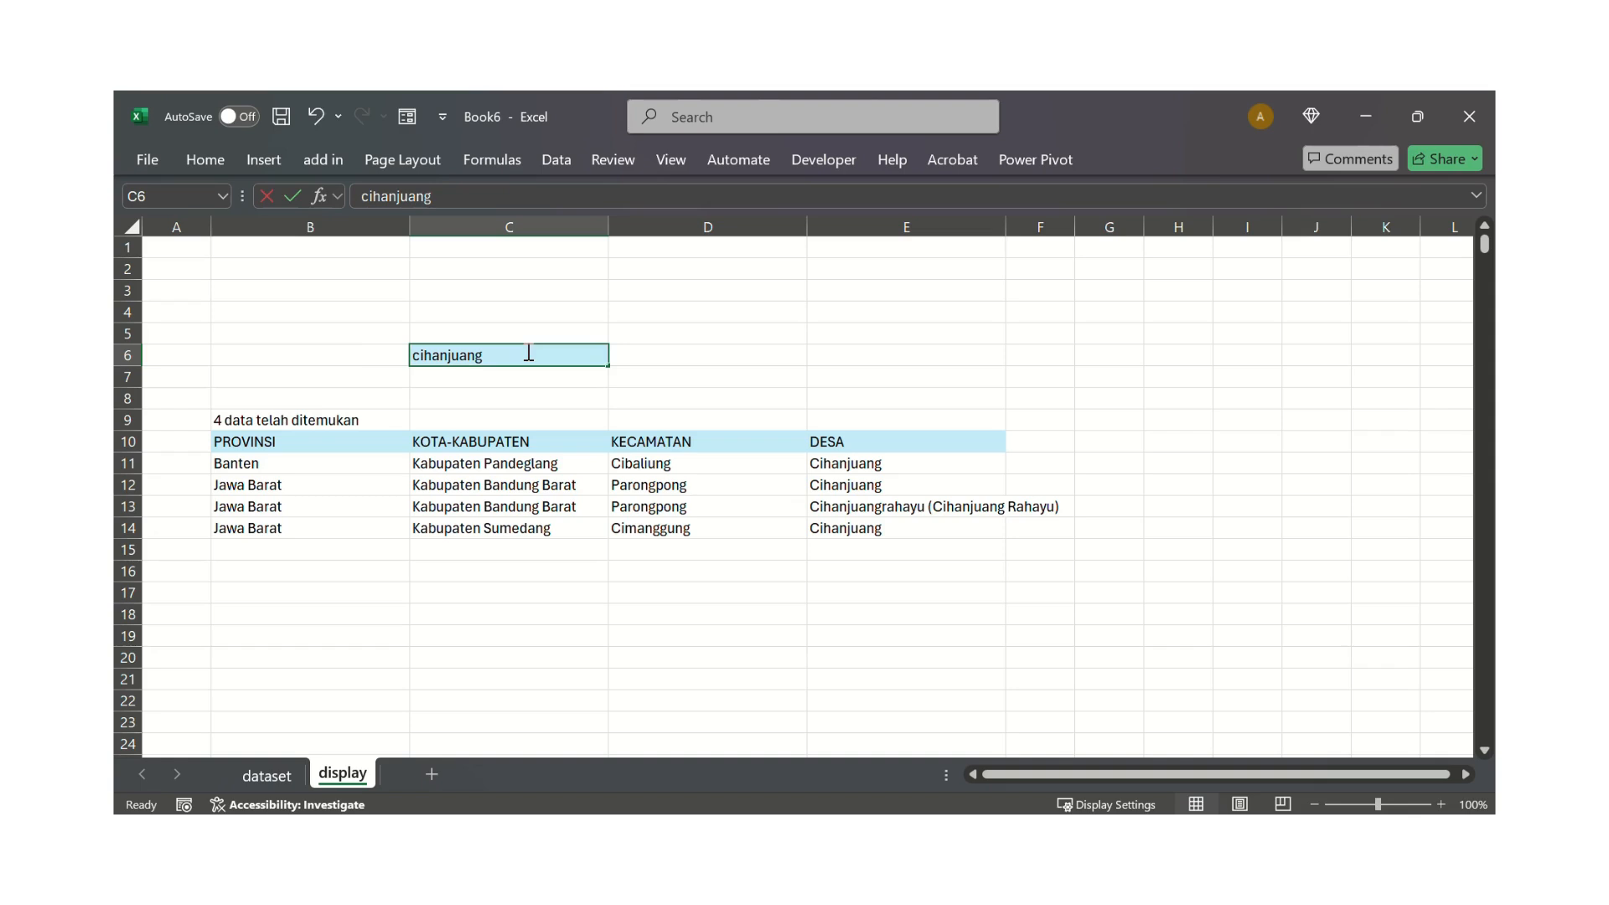
double_click(526, 351)
drag(527, 351, 355, 353)
text(los)
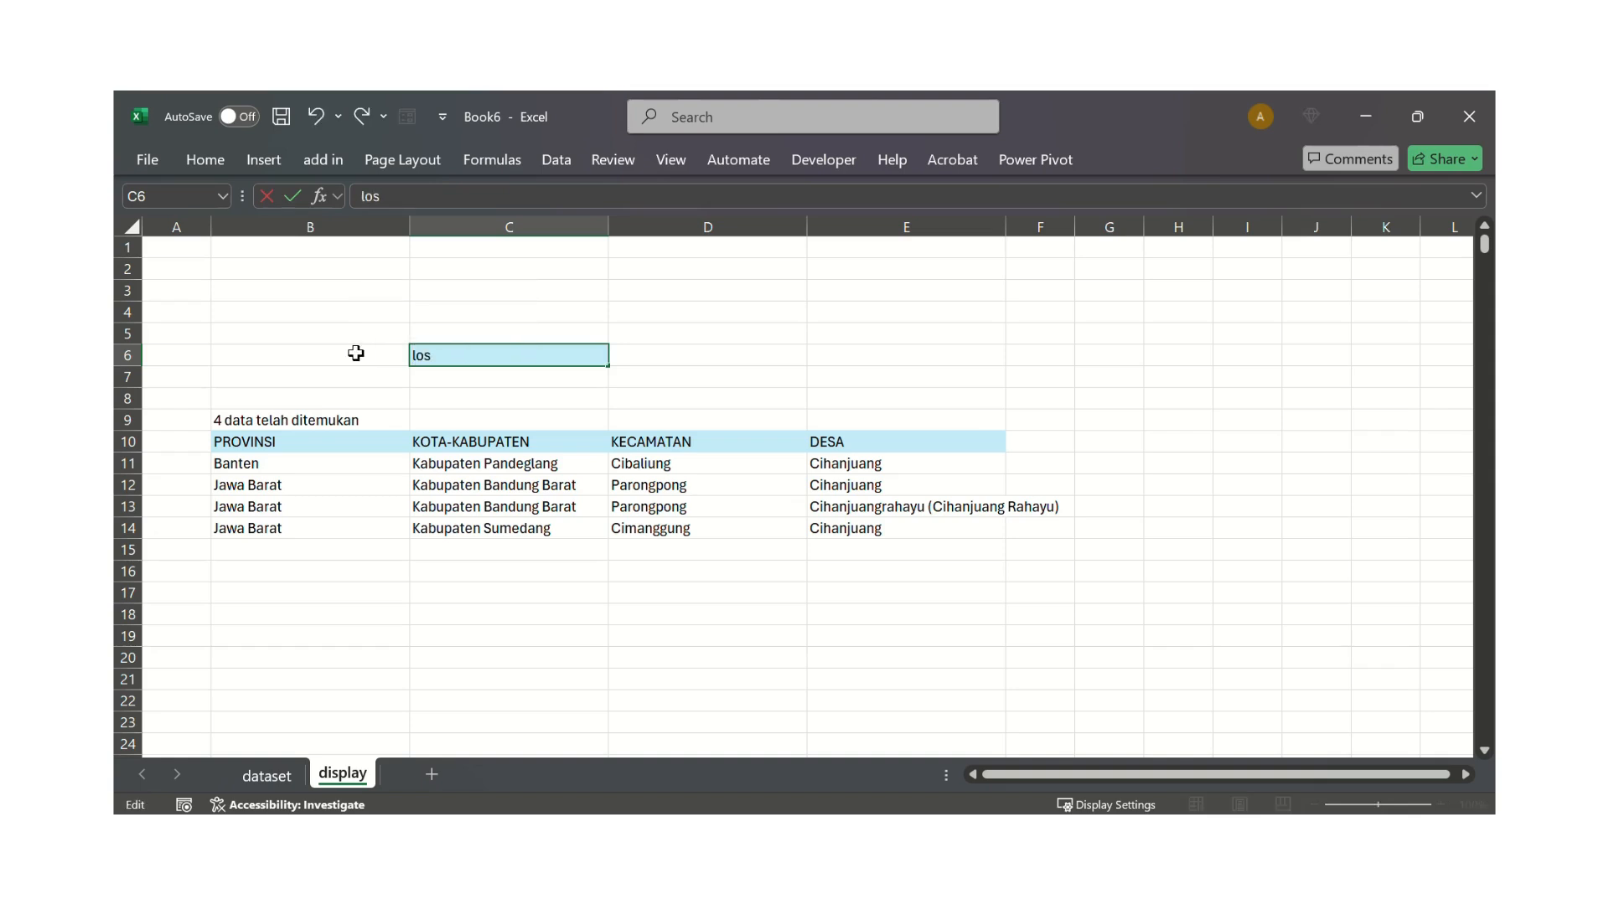
text( angles)
key(Return)
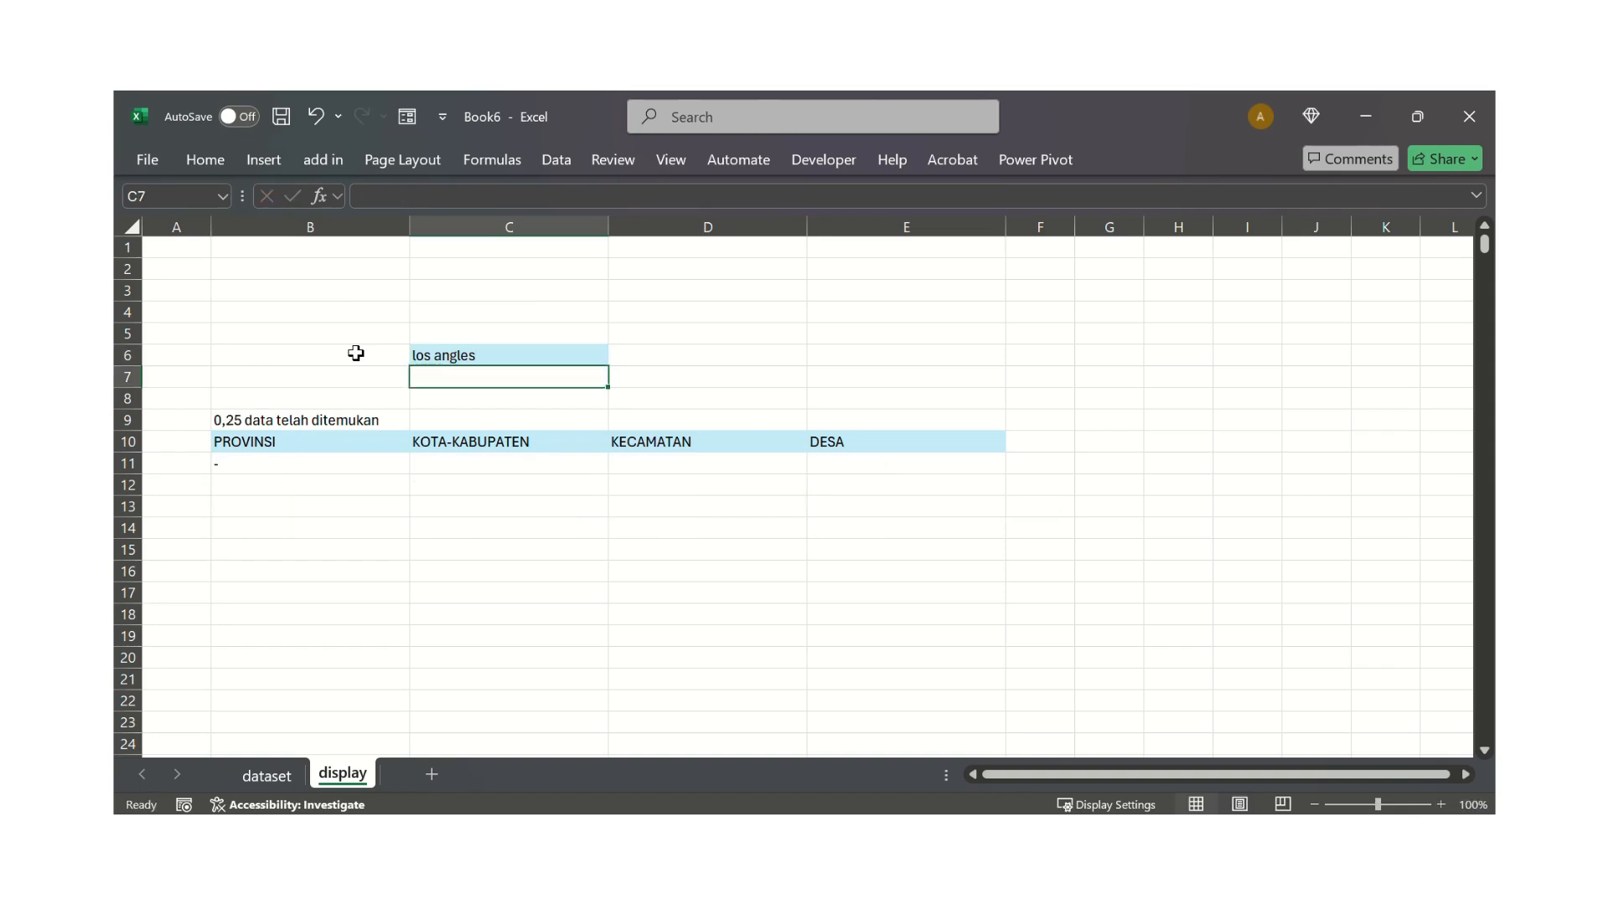
Wrap the count formula in cell B9 in an IF function that tests whether B11 equals "-"
click(301, 422)
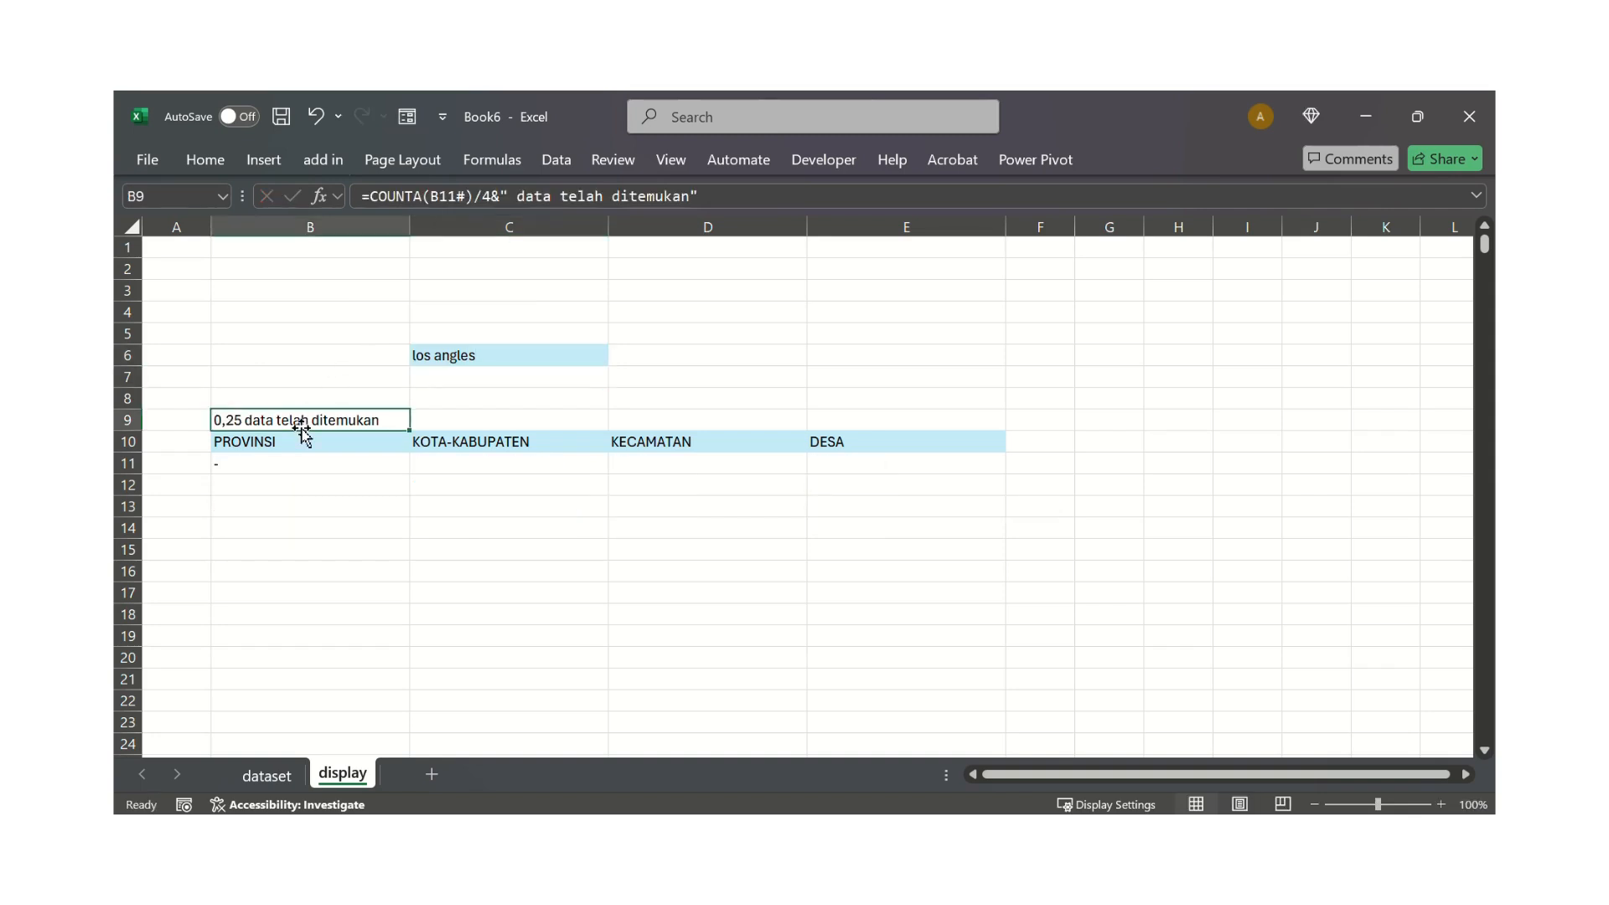
click(367, 196)
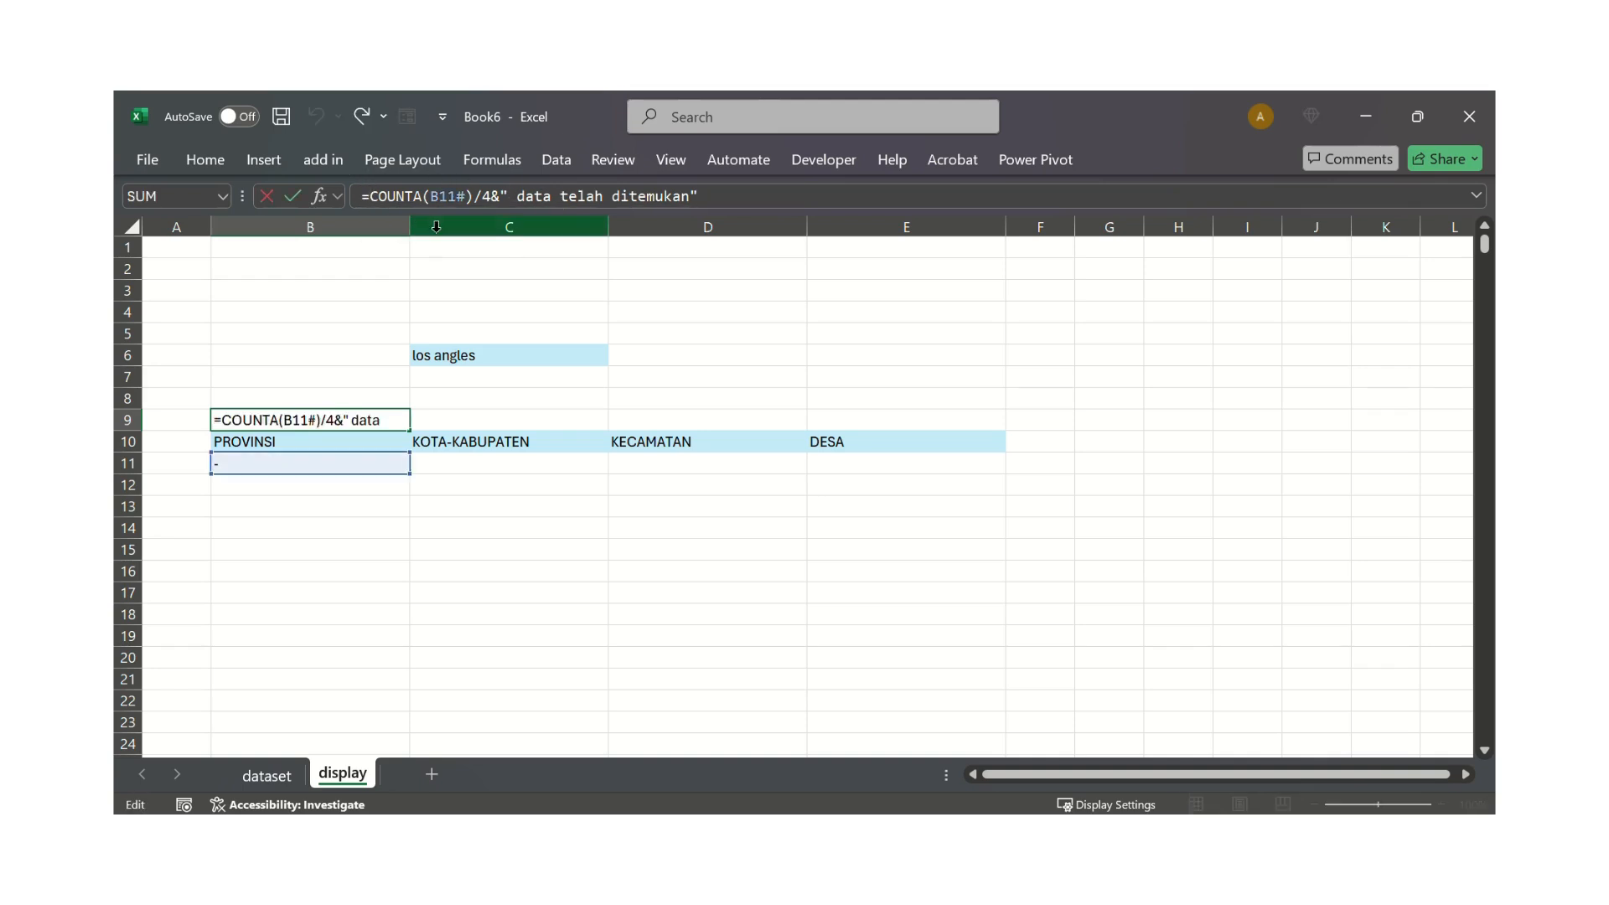
text(if)
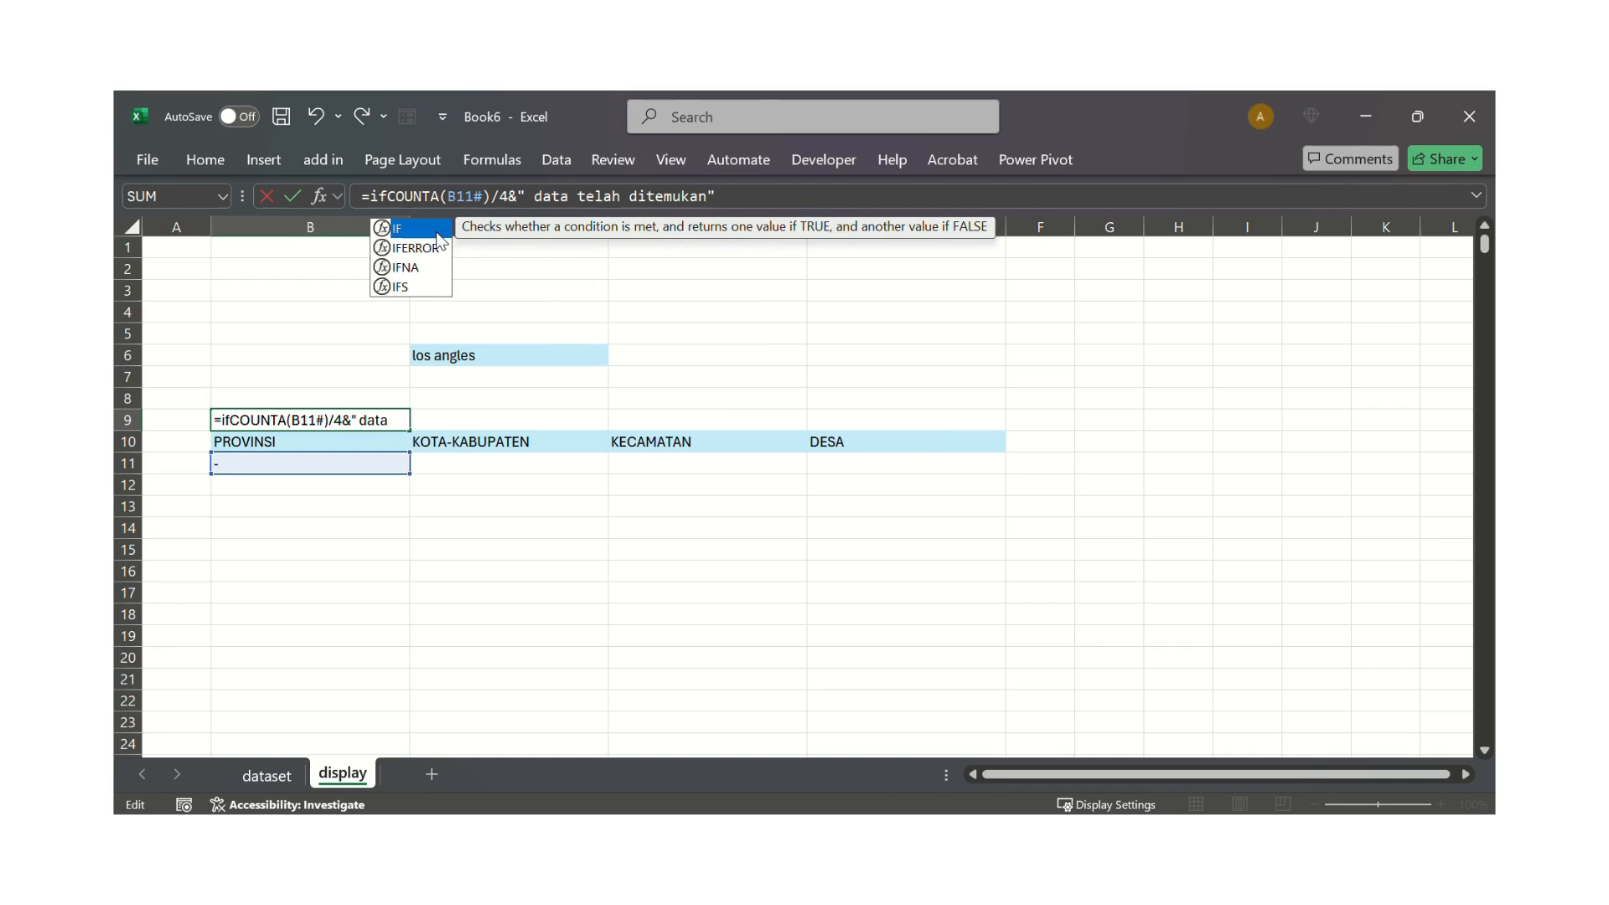
text(()
click(312, 463)
text(=)
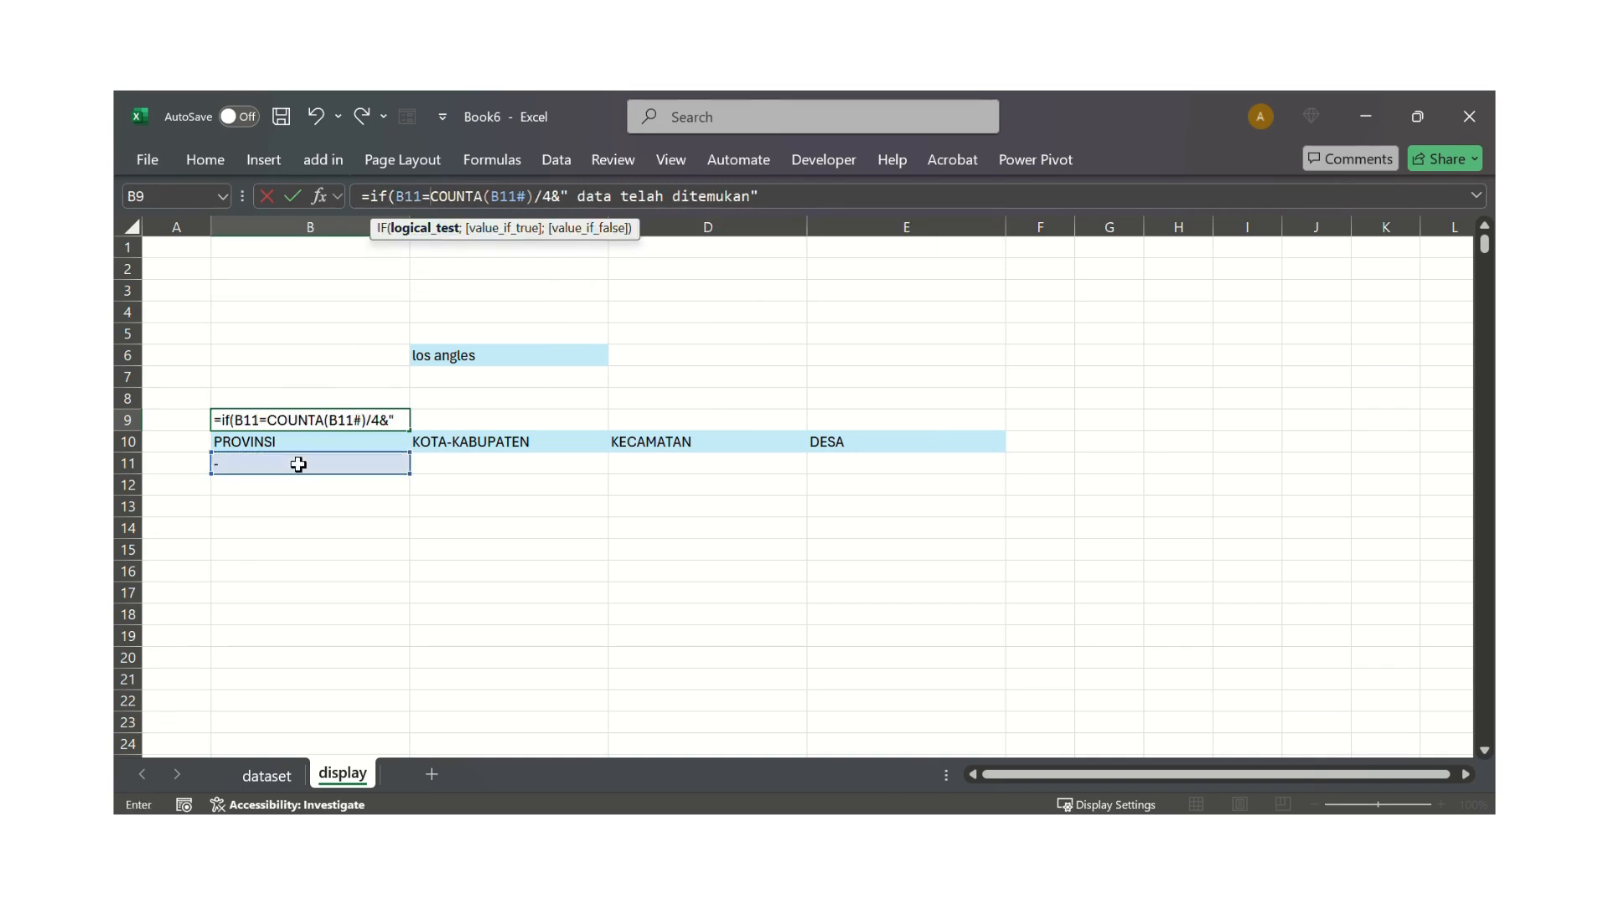
text("-")
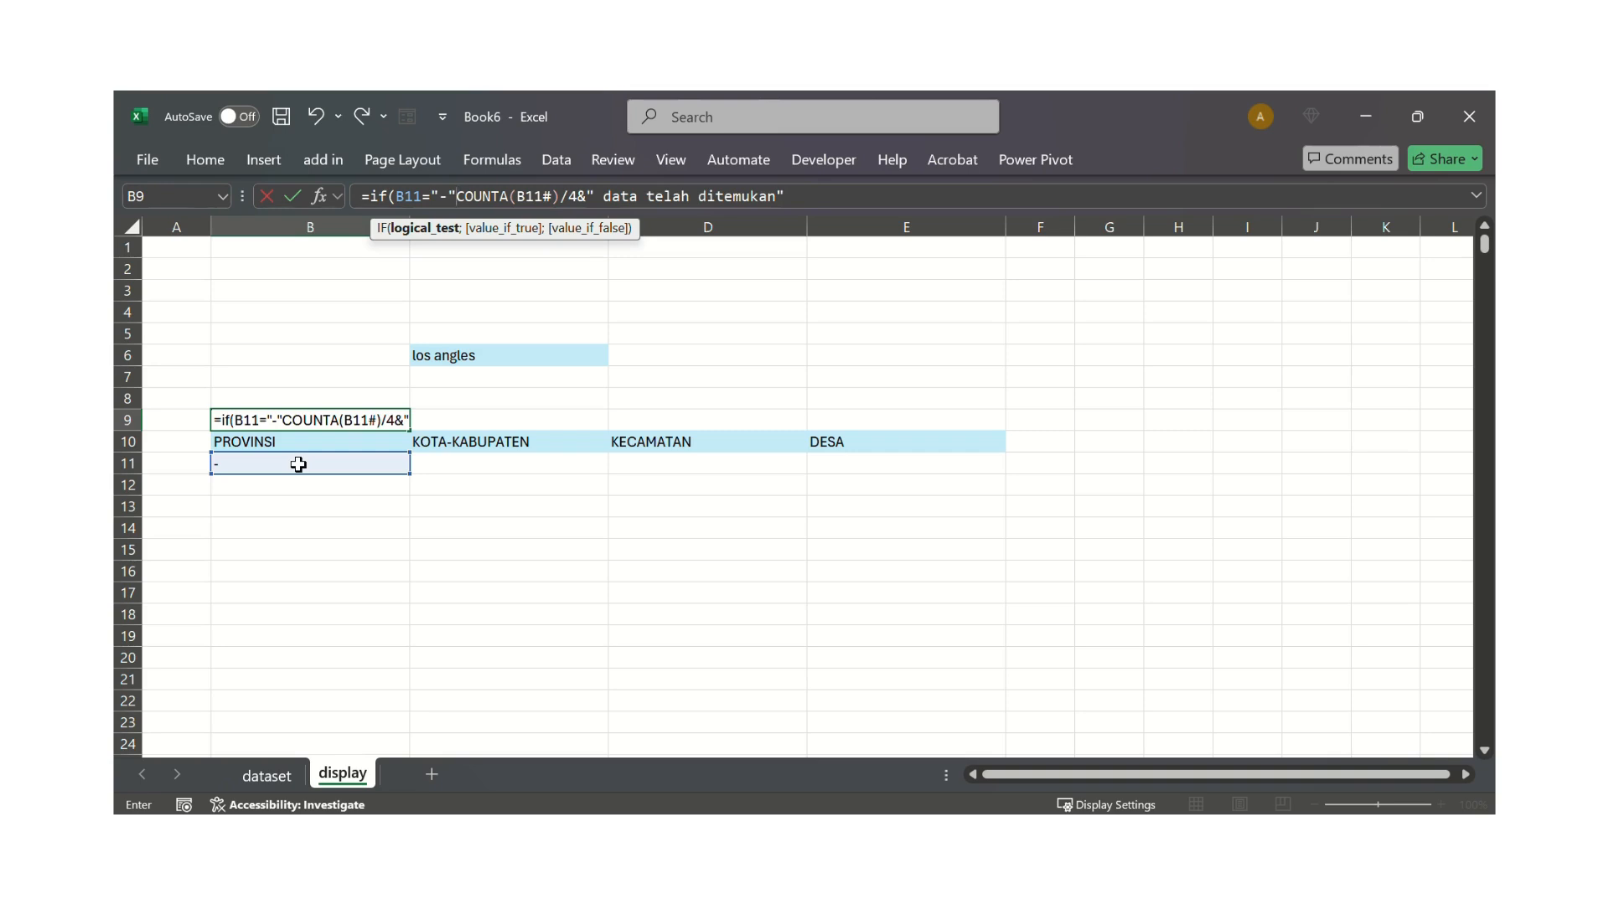
text(;)
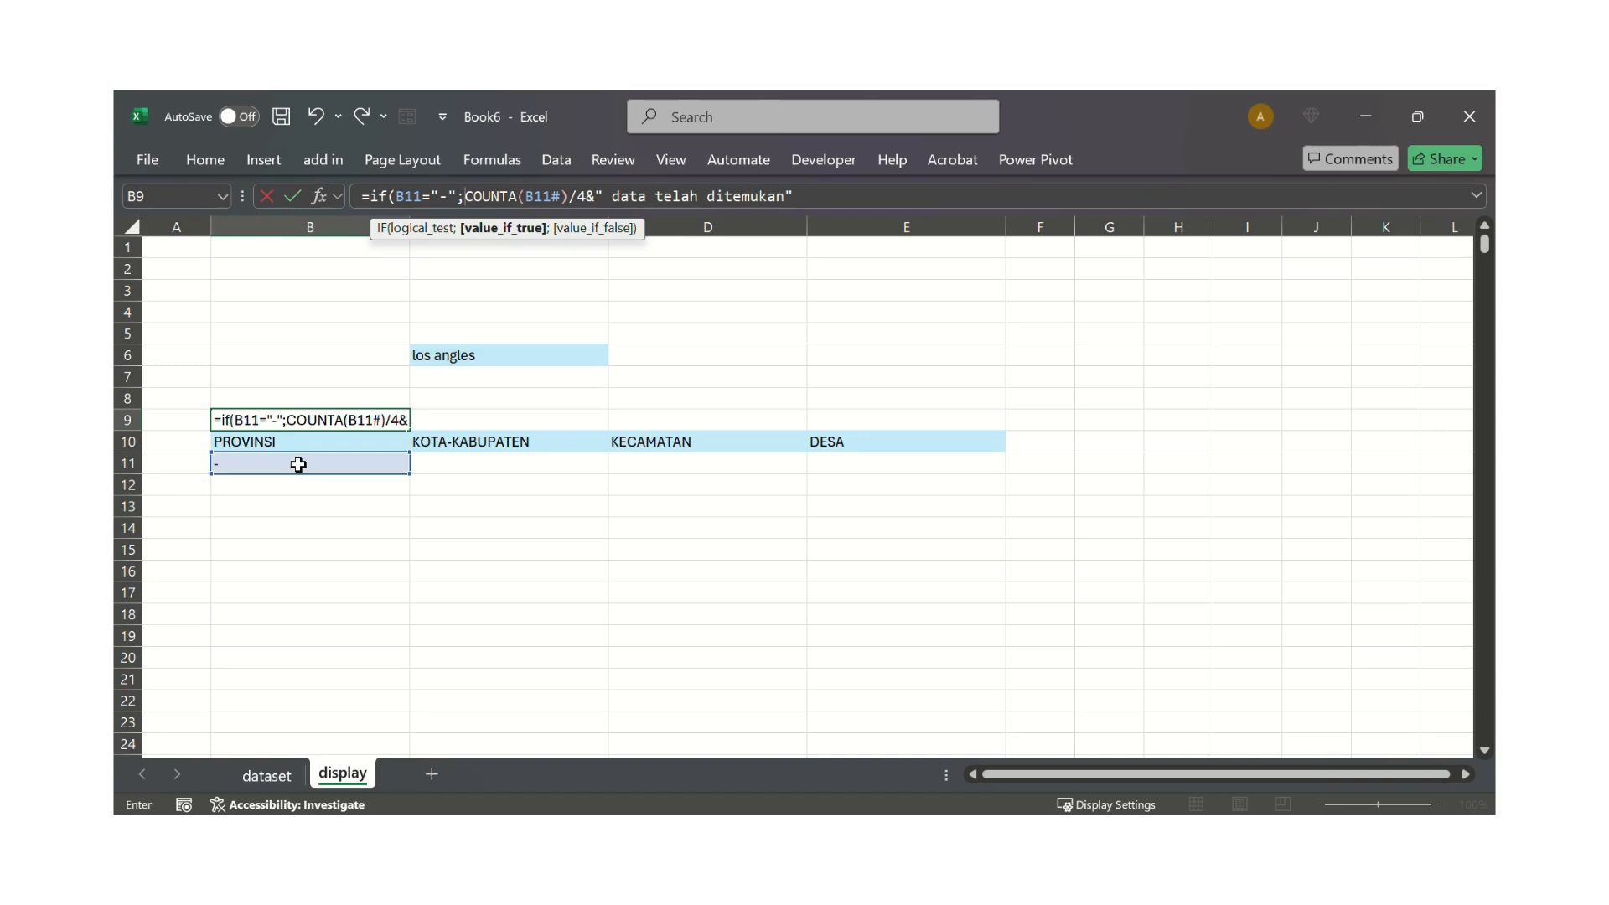
Make B9's IF formula return "Pencarian NIHIL!" when true and the existing count message when false
text(")
text(Pencarian)
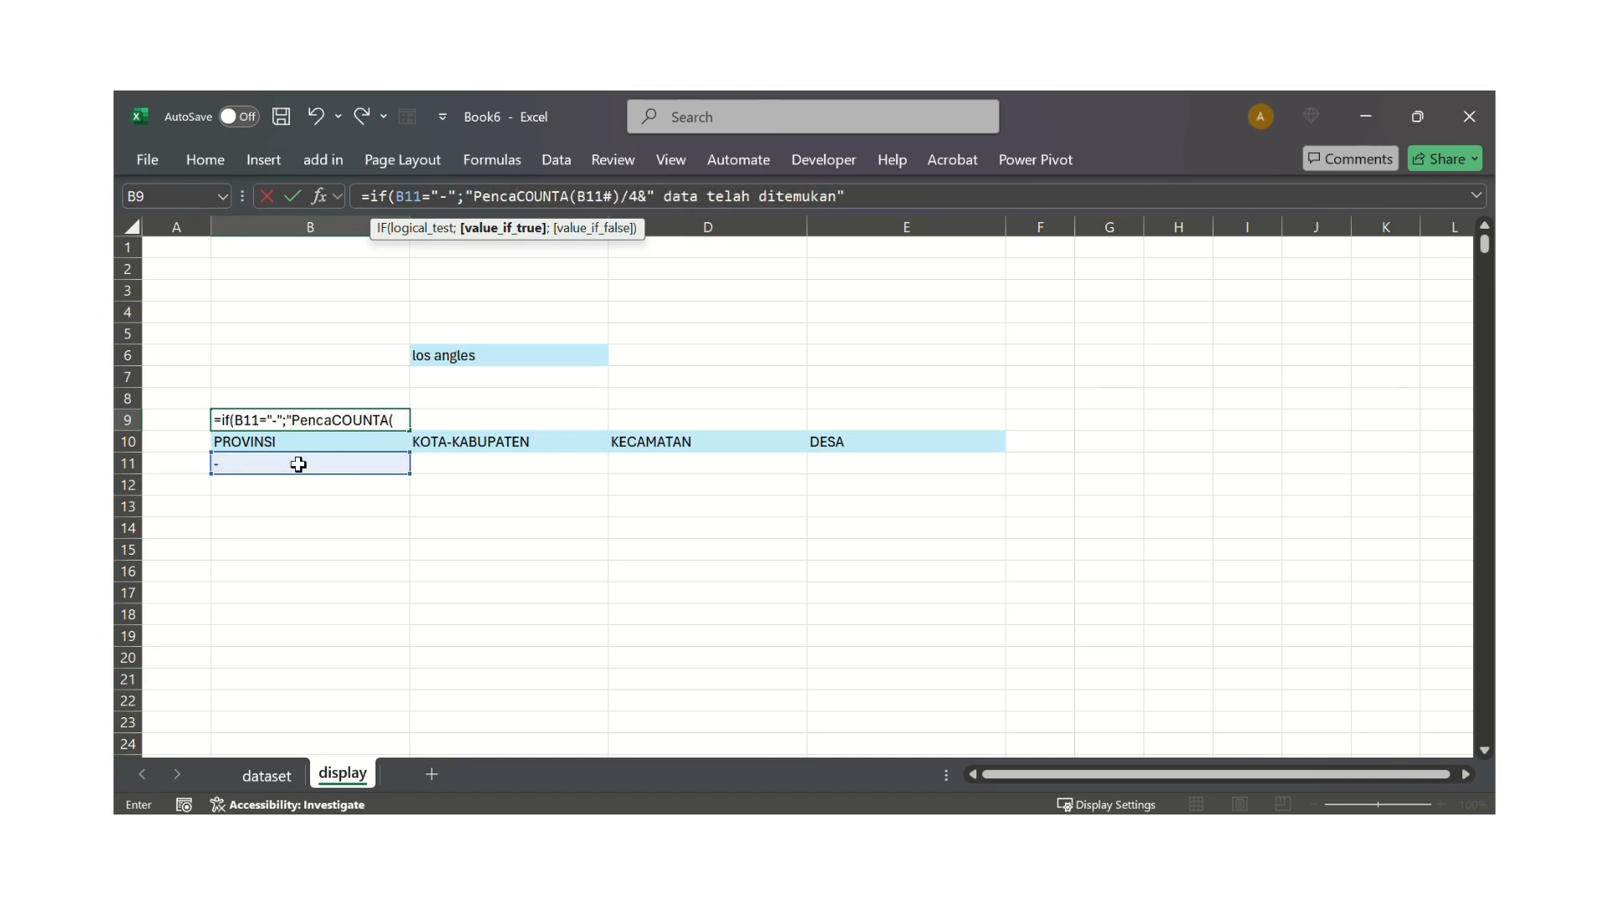
text( NIHIL)
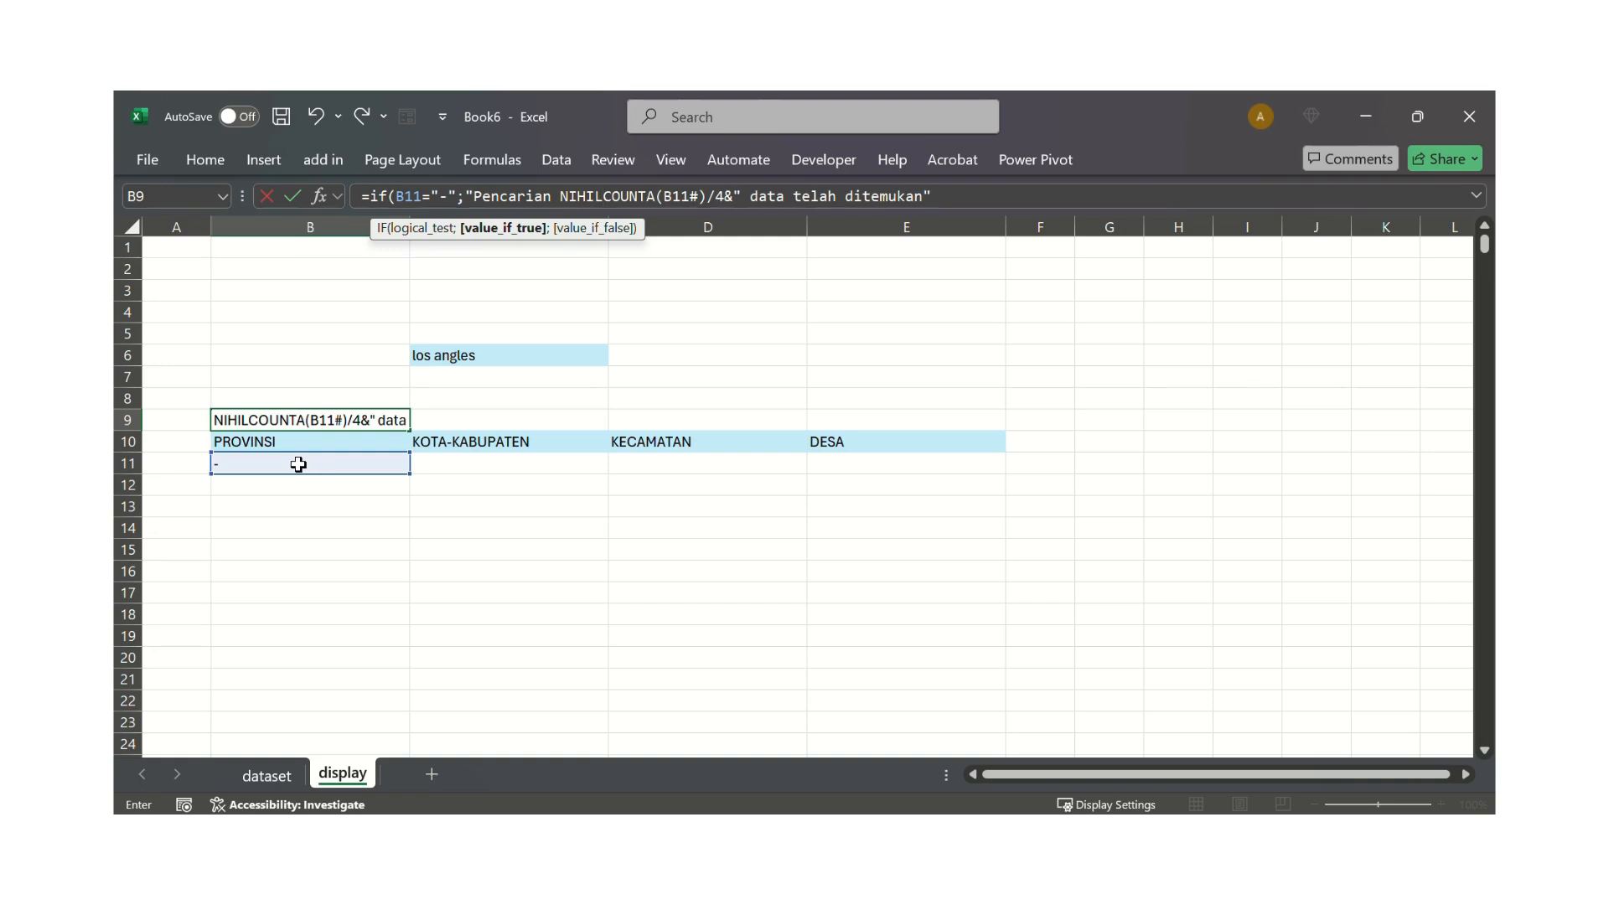
text(!)
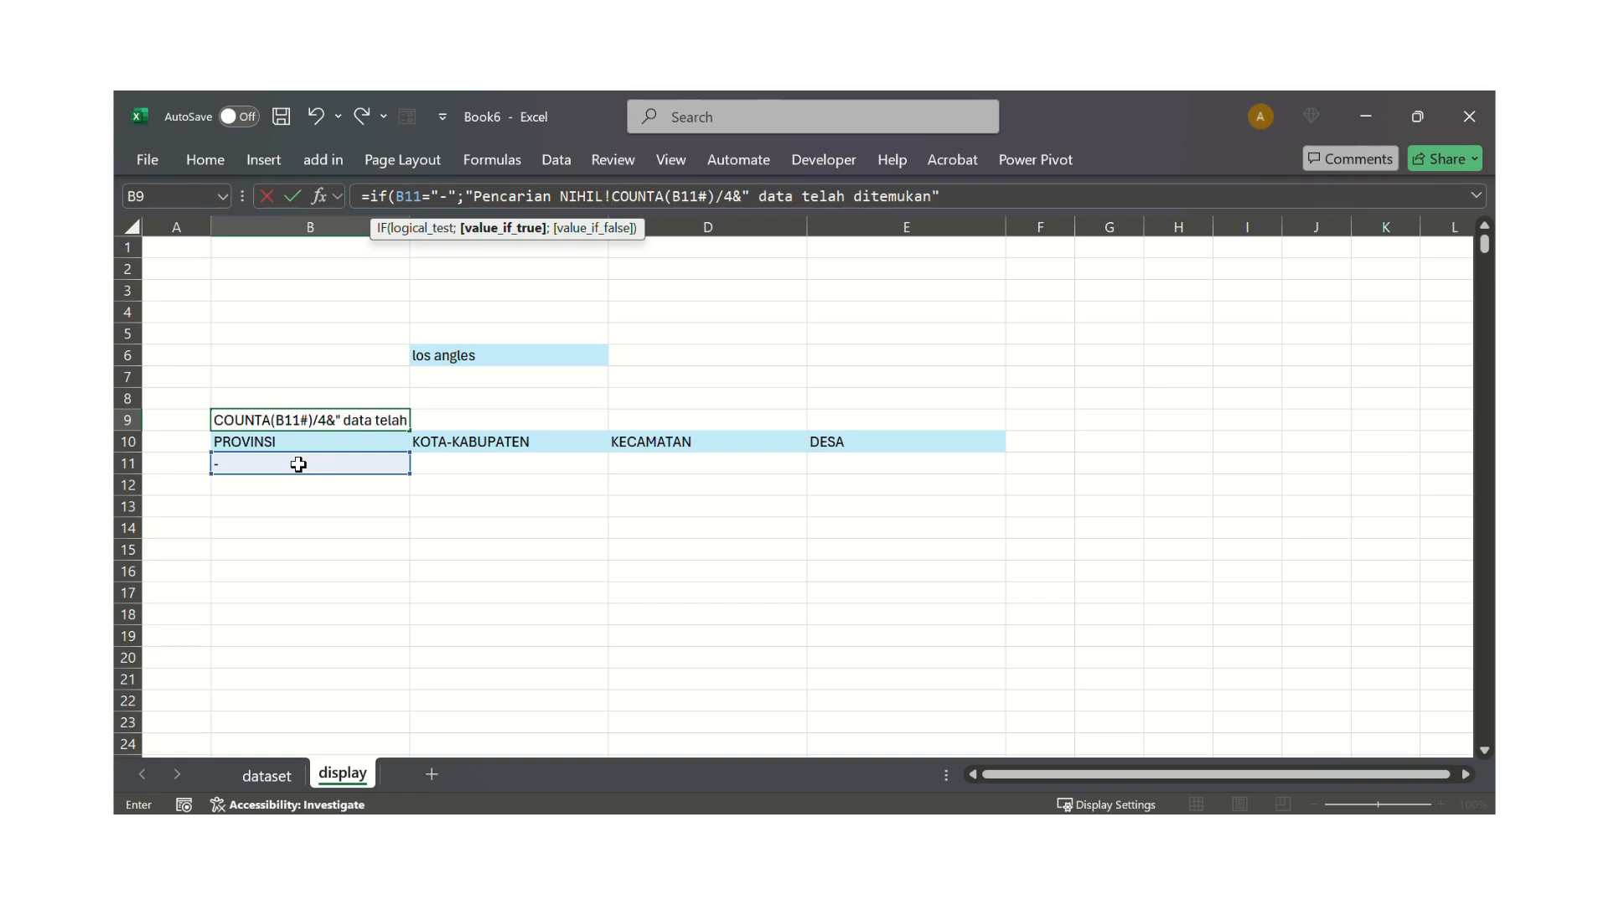
text(")
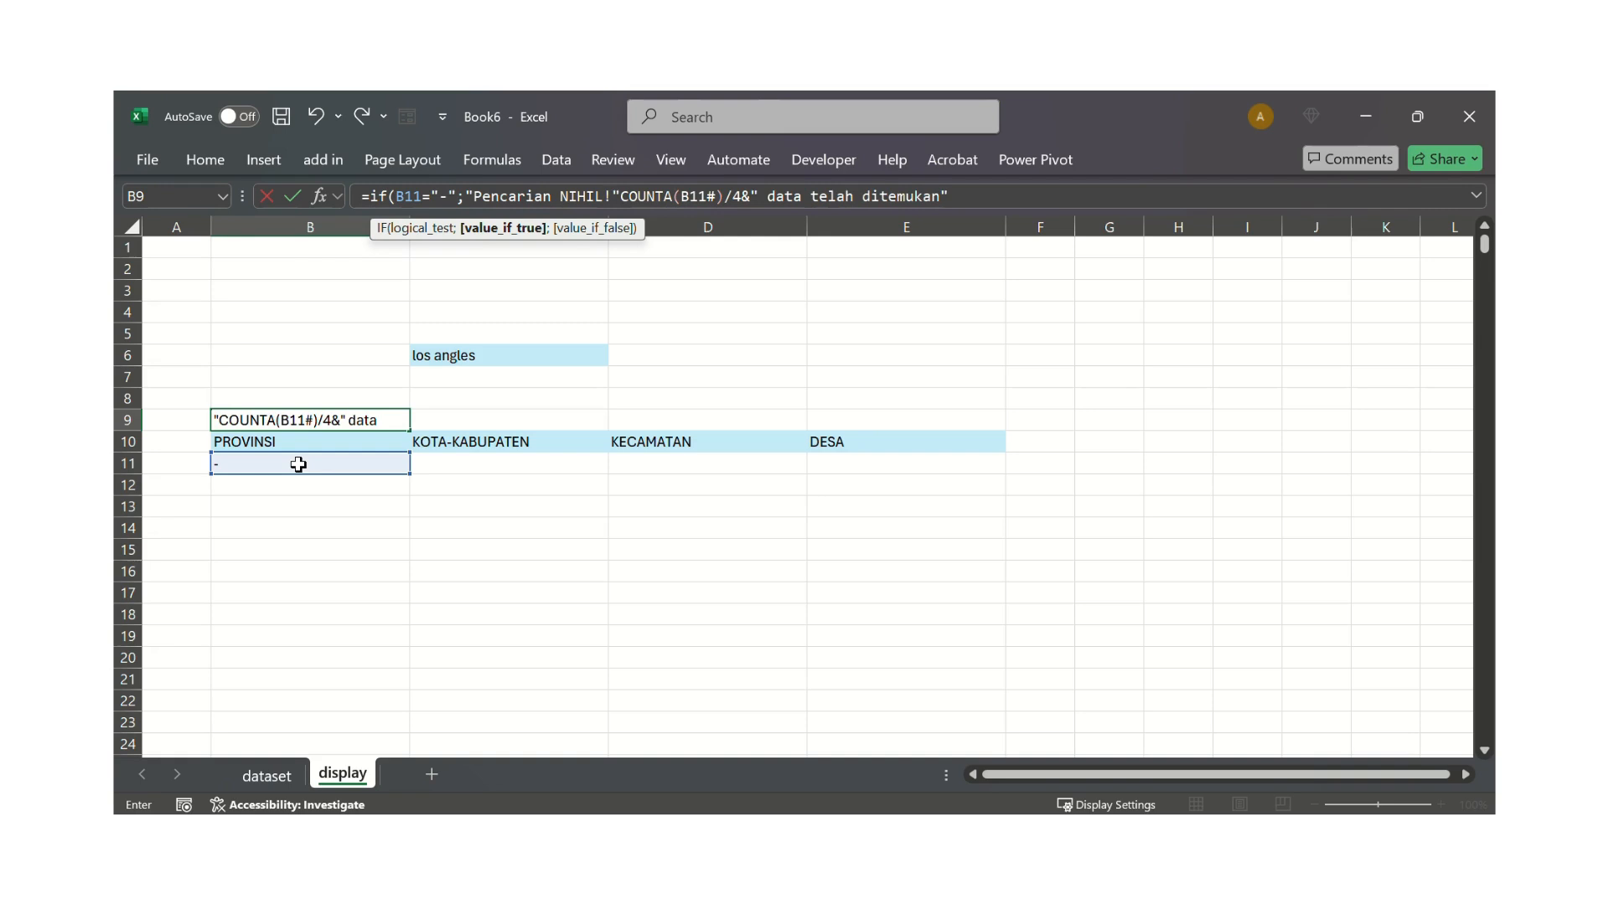
text(;)
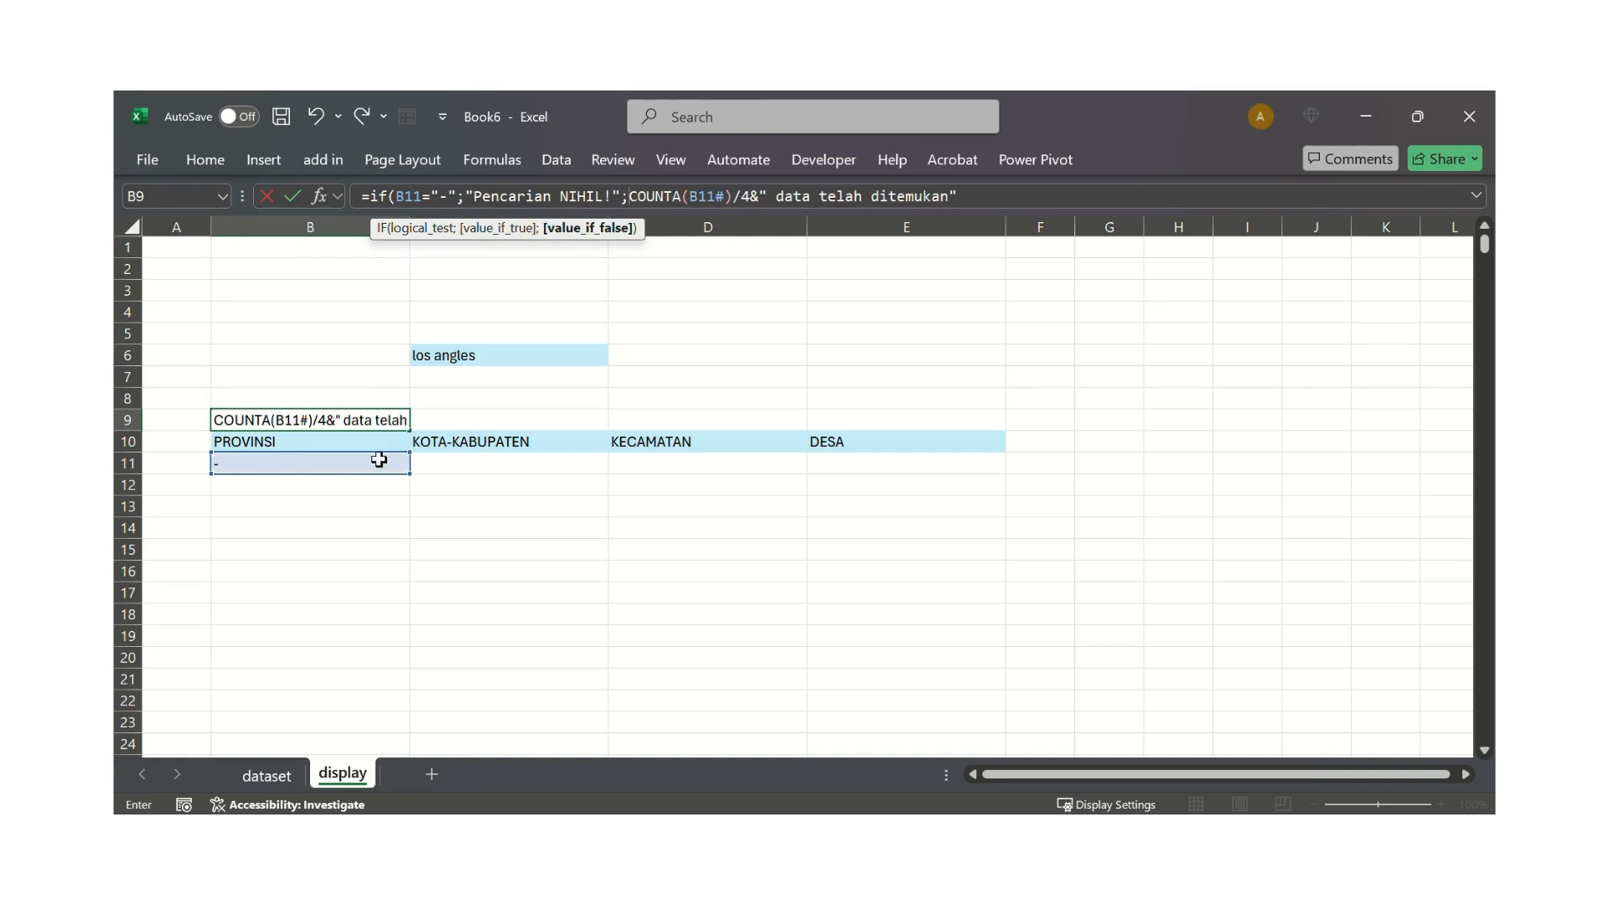
click(1027, 195)
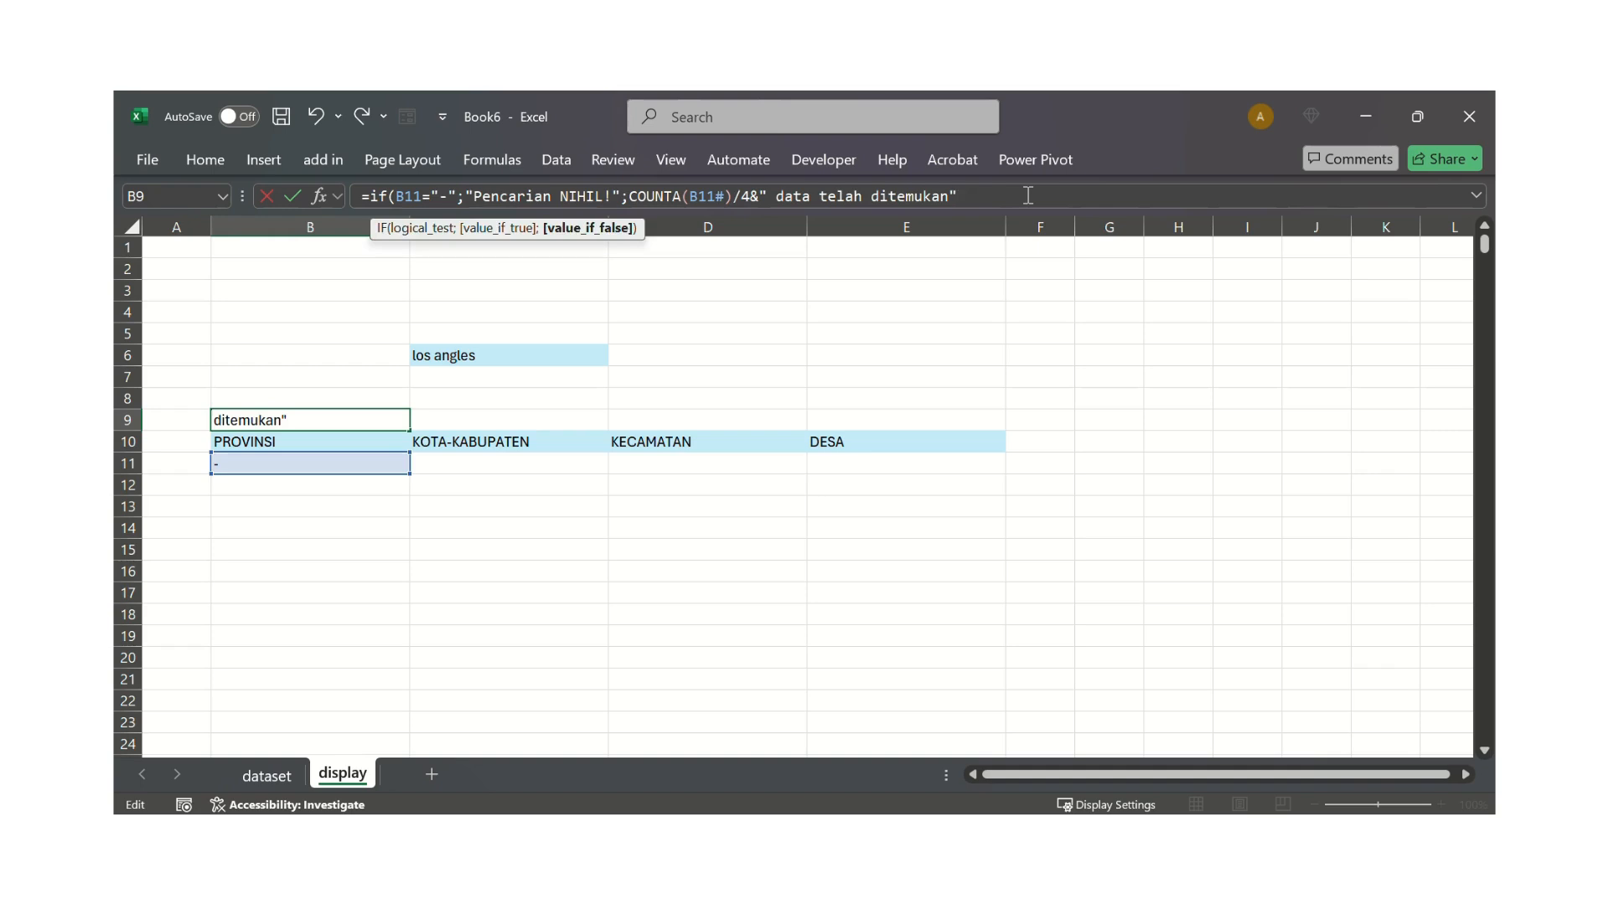
key(Return)
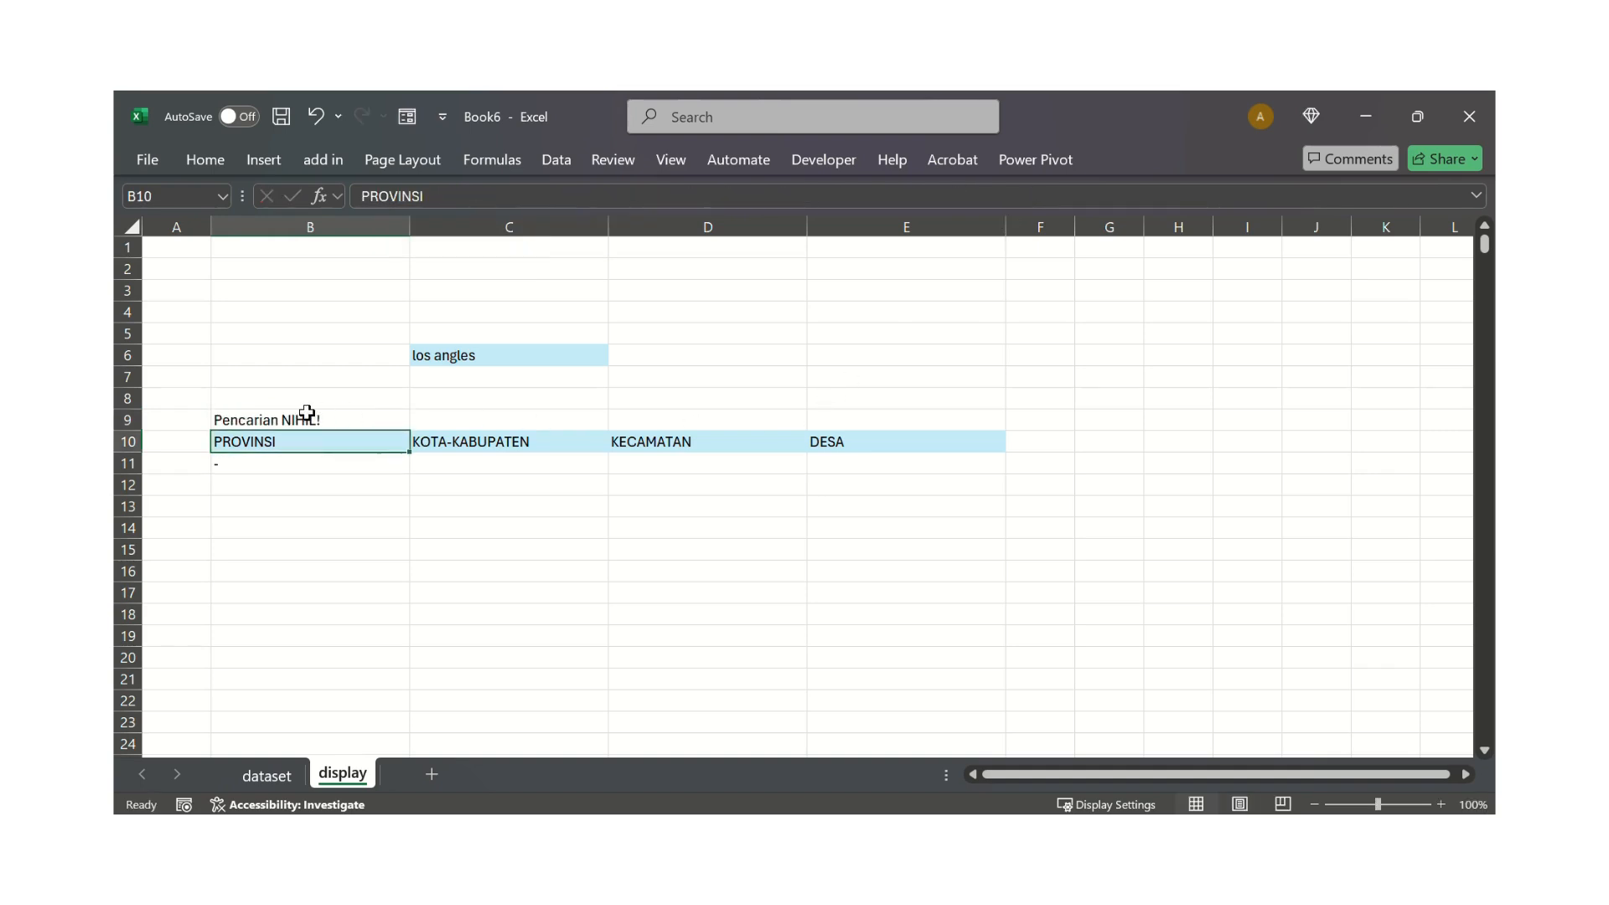
Format the message in cell B9 as bold, italic and red
click(307, 415)
key(ctrl+b)
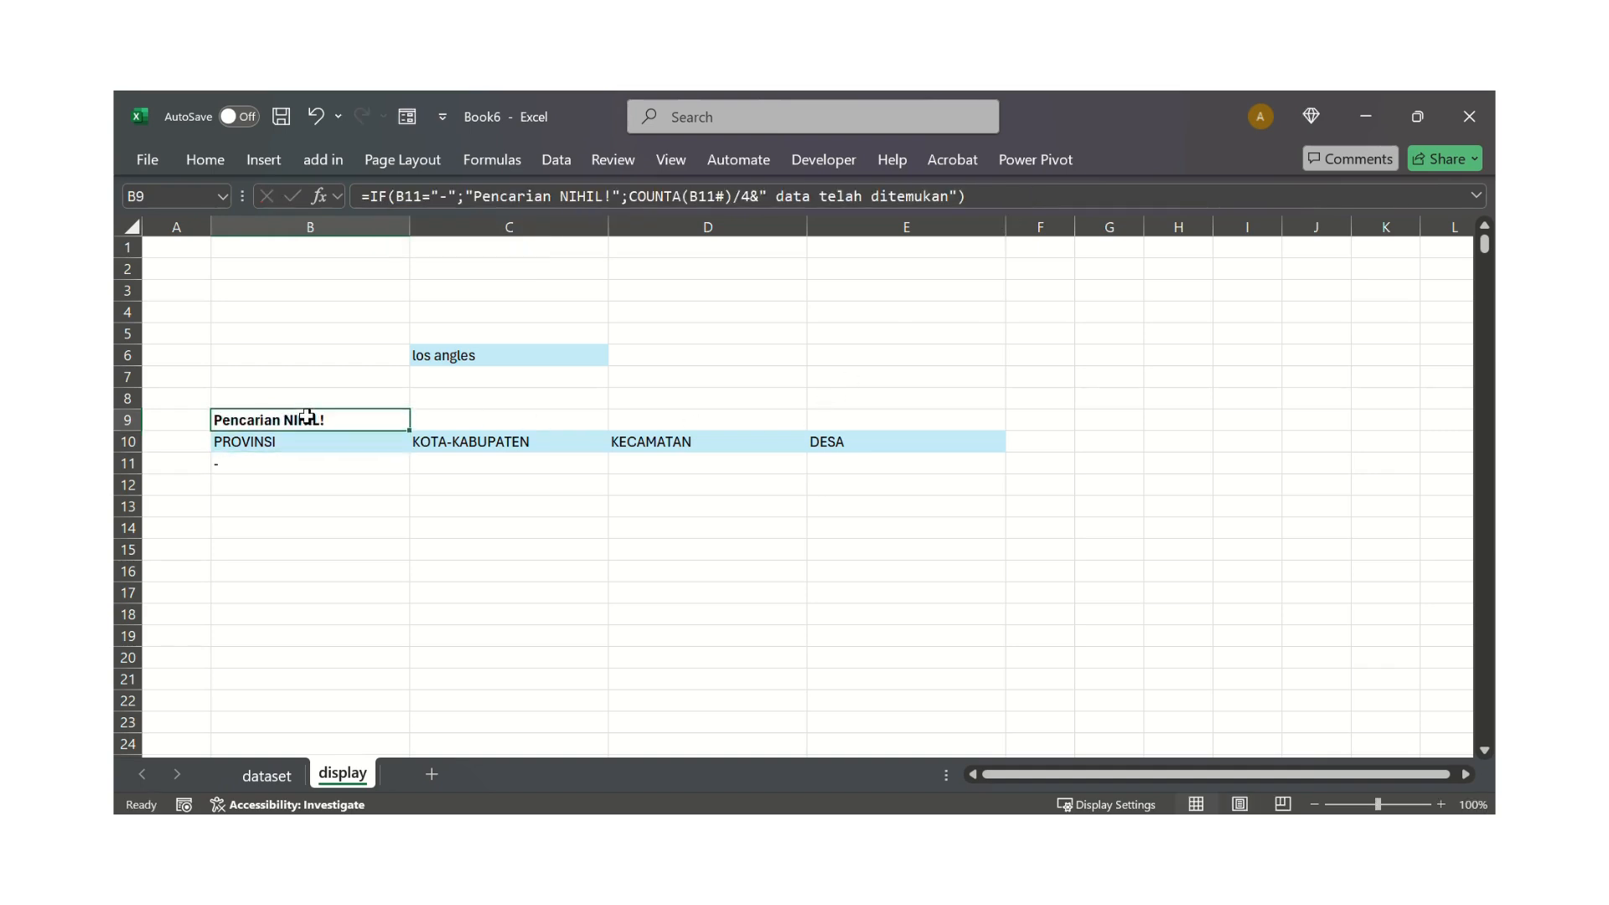
click(214, 160)
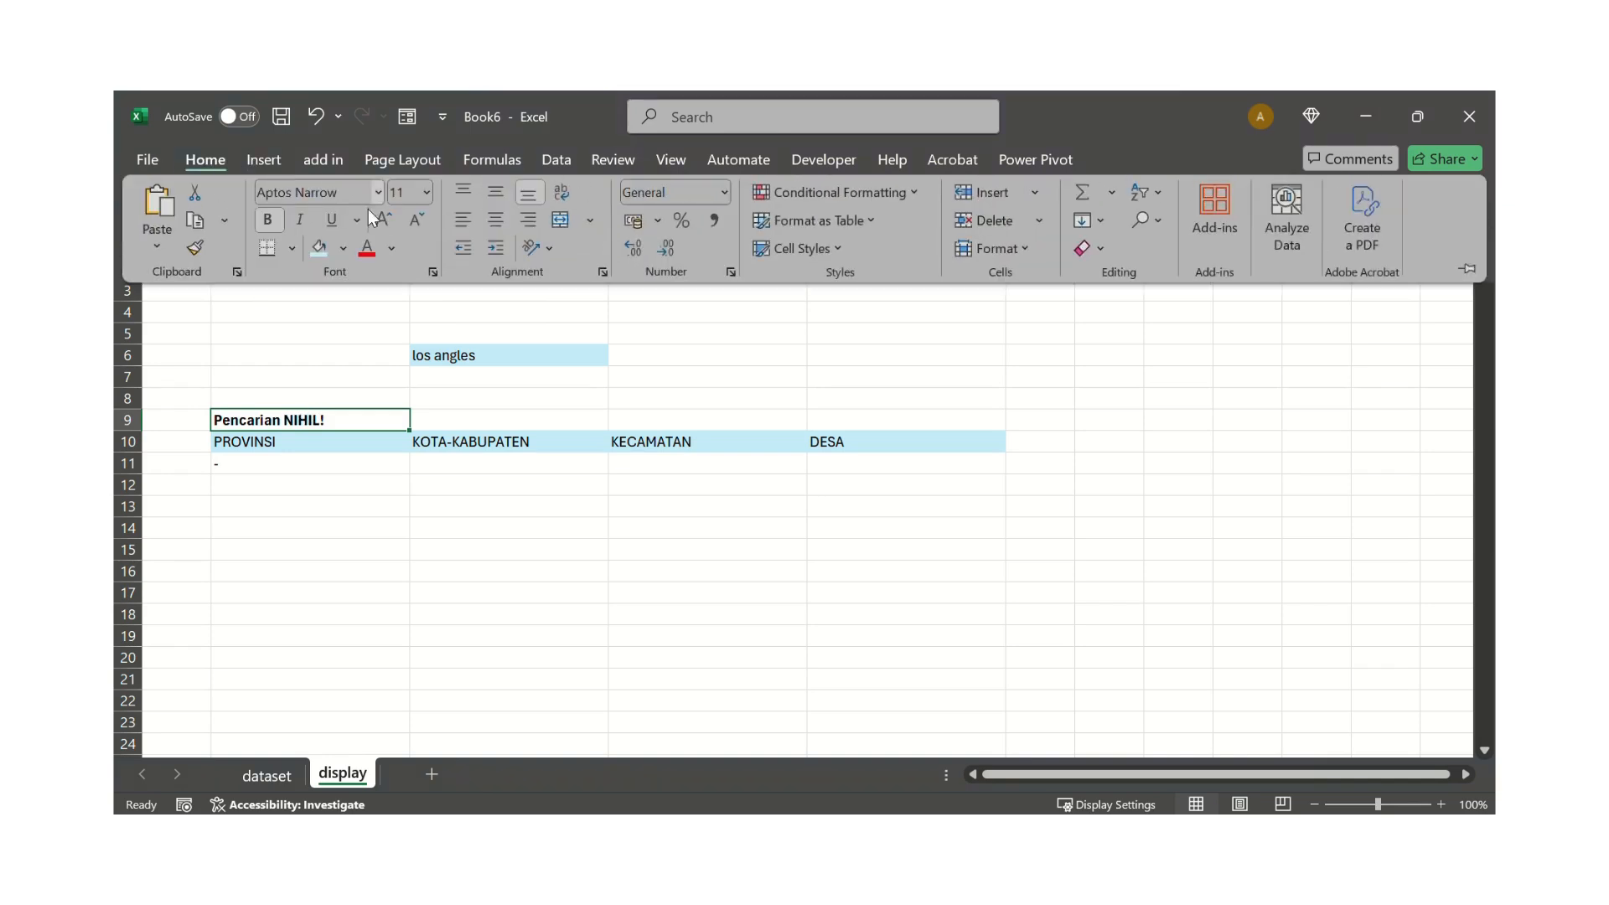
click(368, 249)
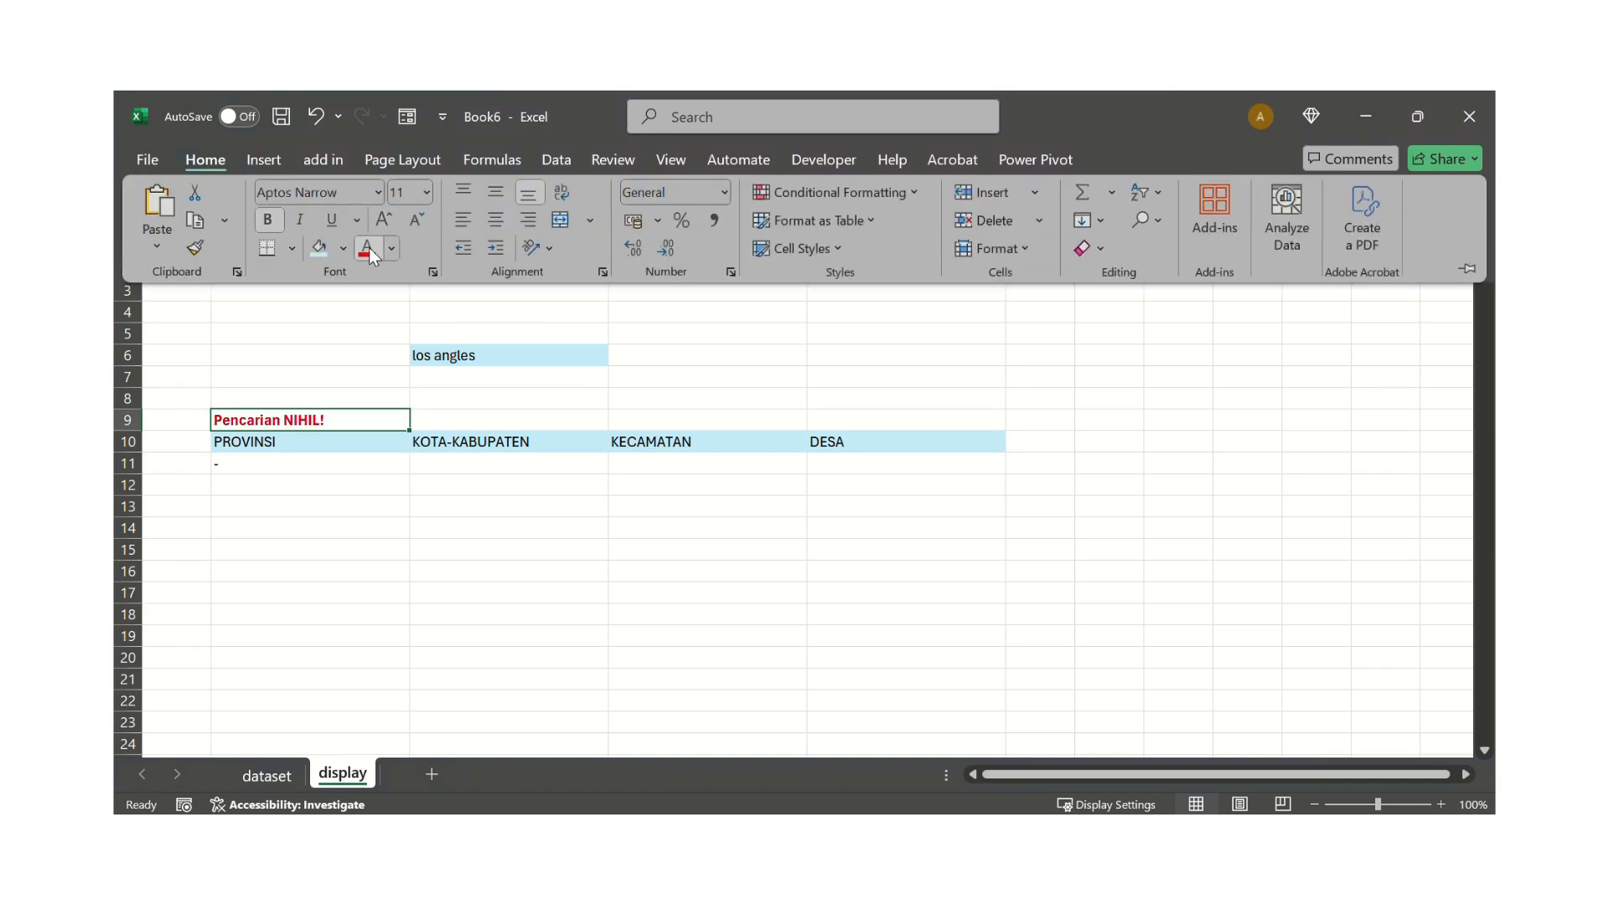
click(303, 218)
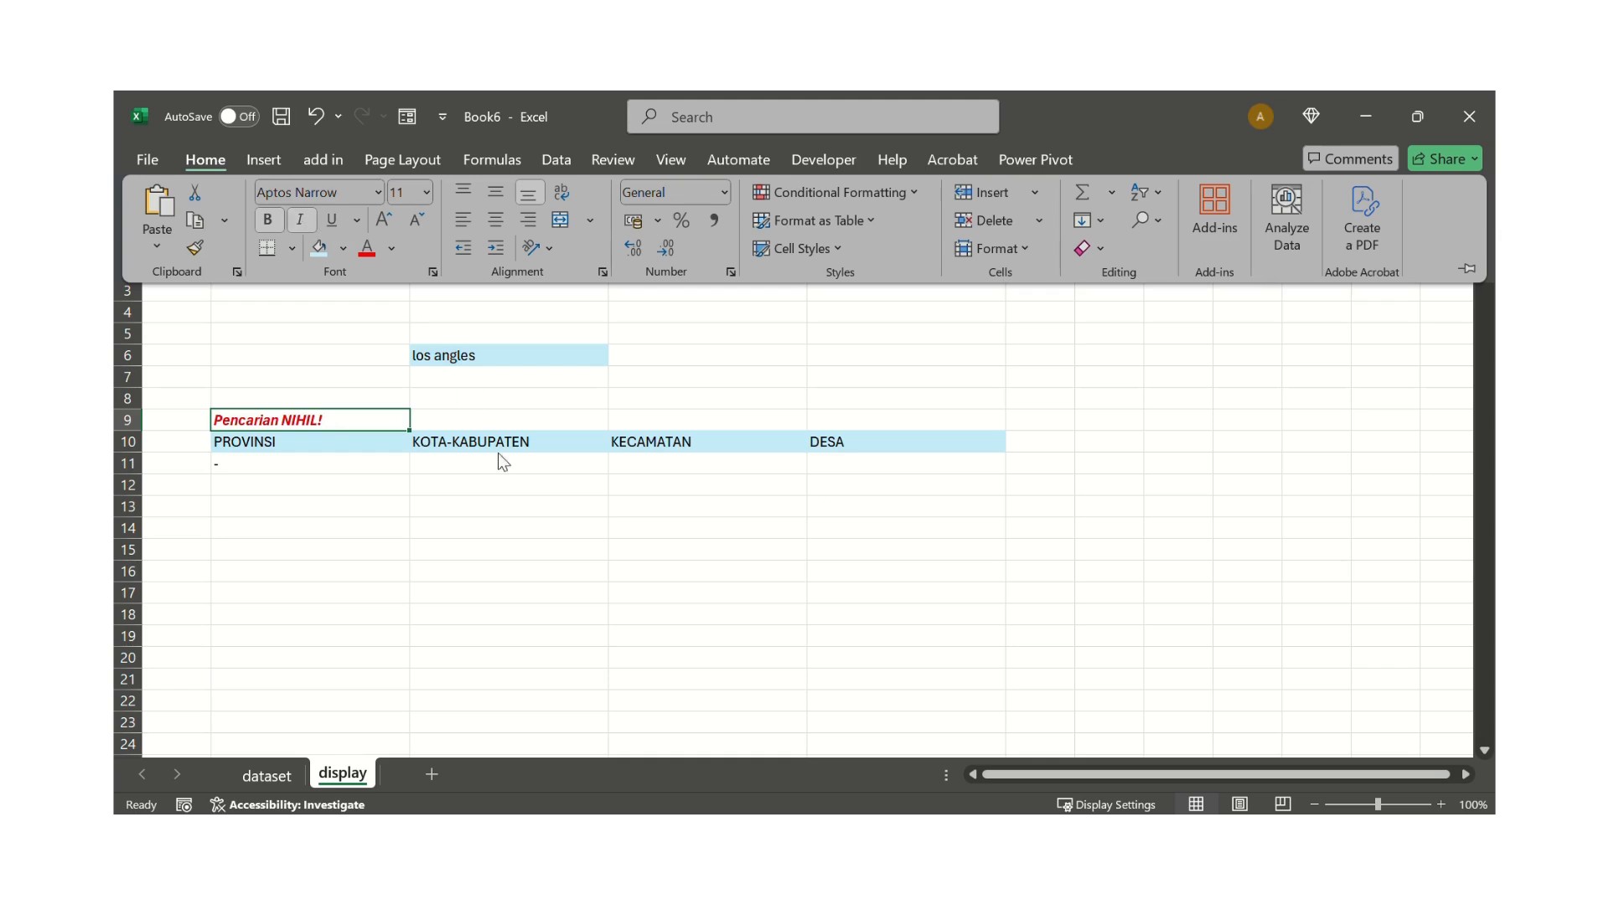
click(492, 595)
Search for "Dago" using cell C6 and check the count message in B9 against the filtered rows
click(519, 348)
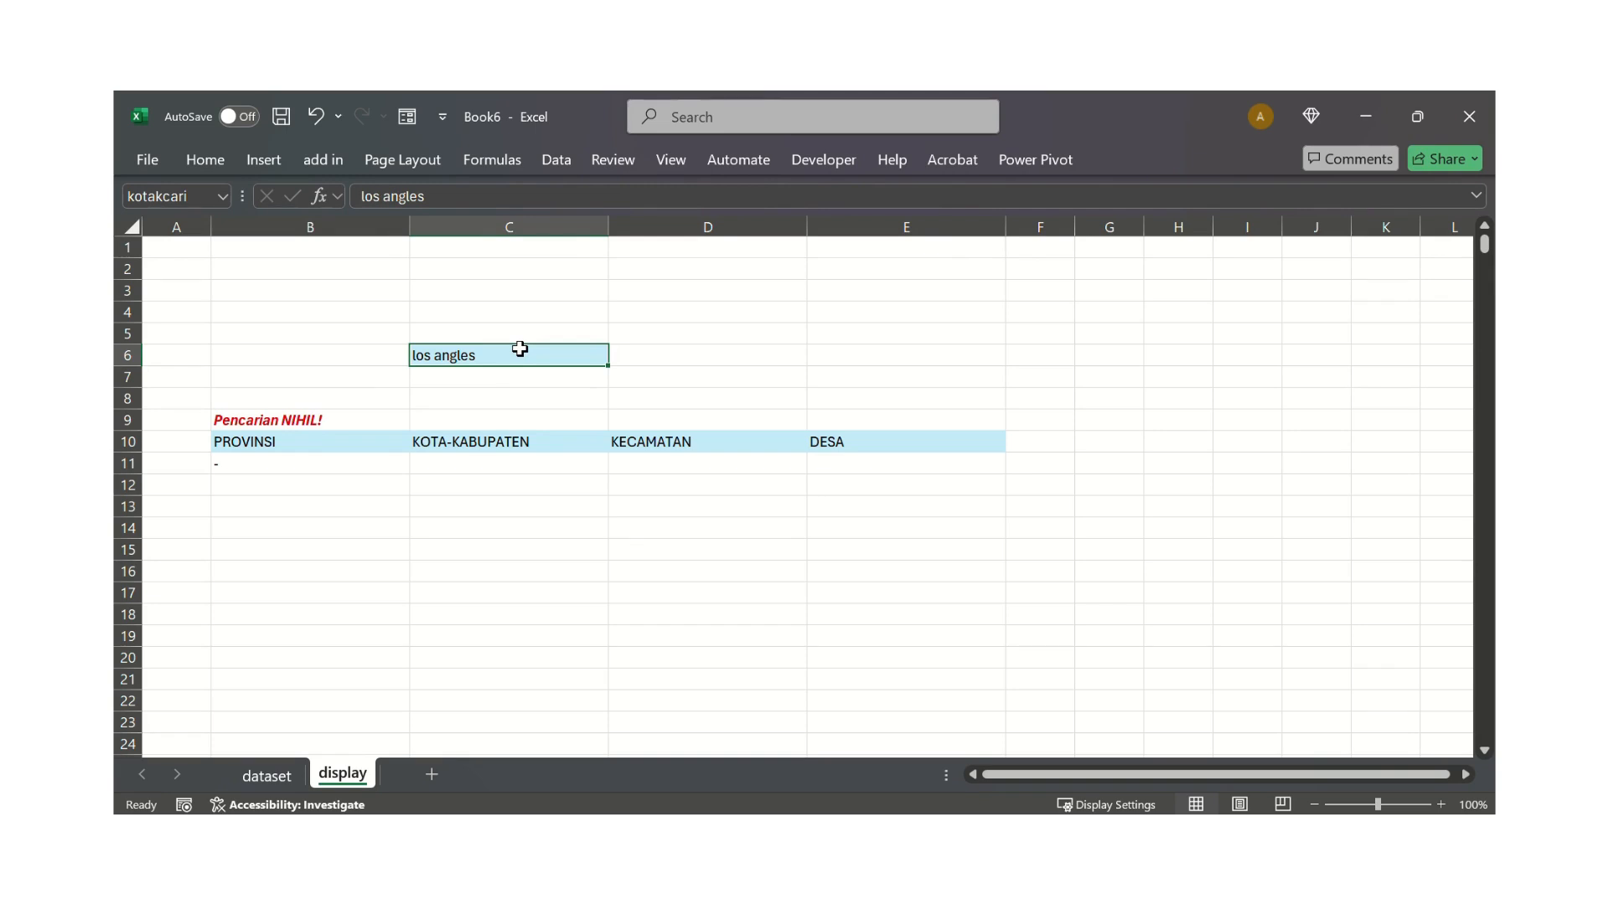
text(Dago)
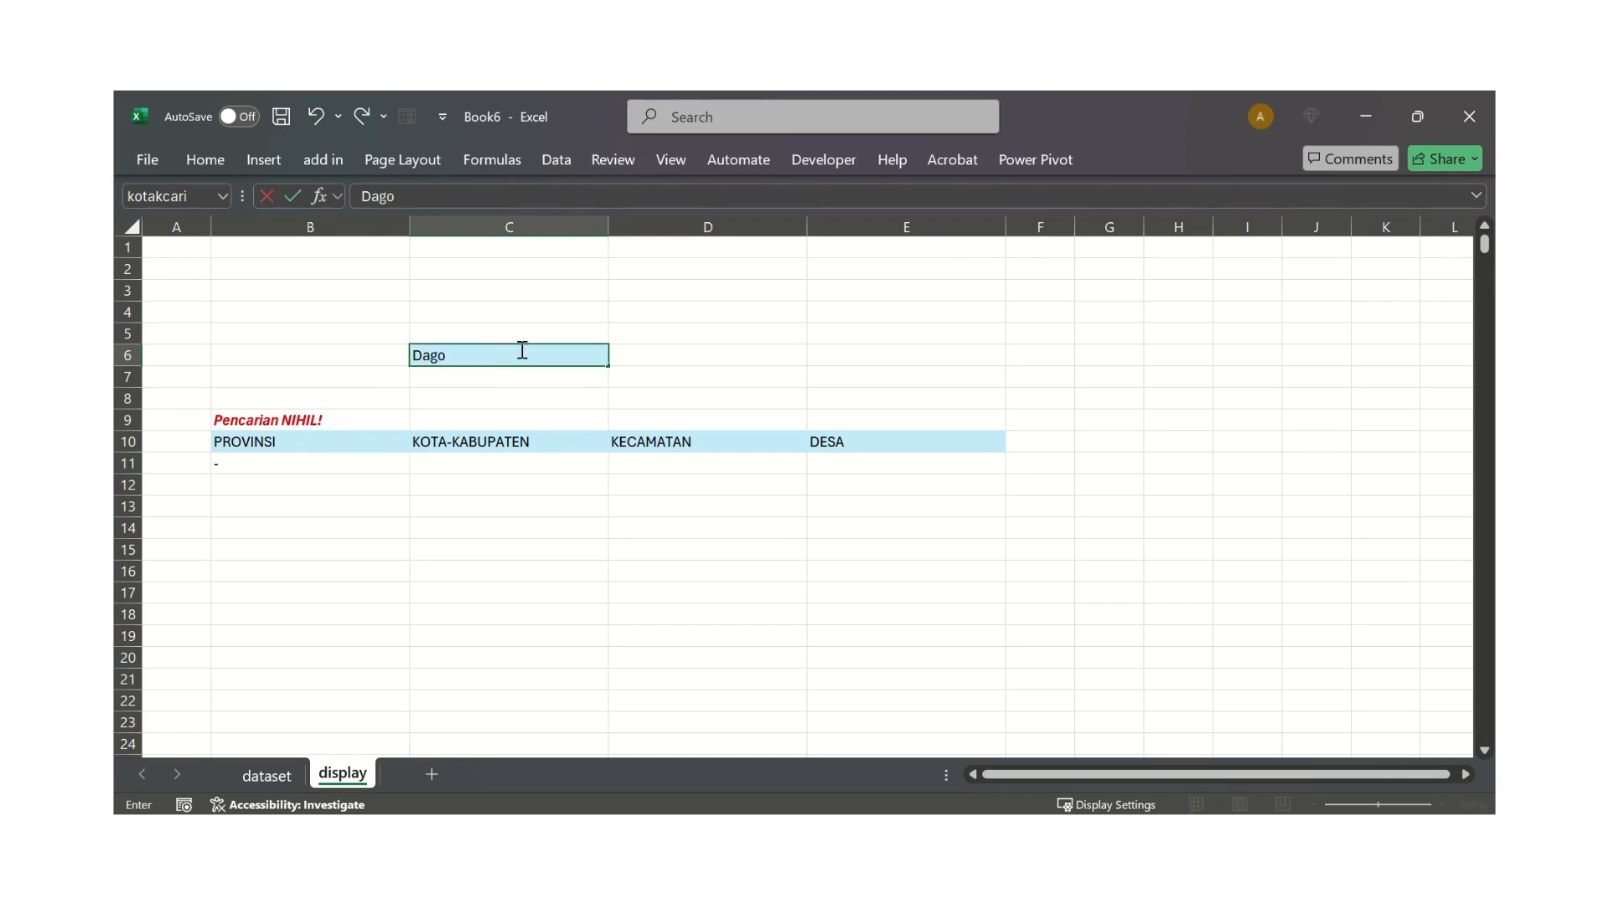
key(Return)
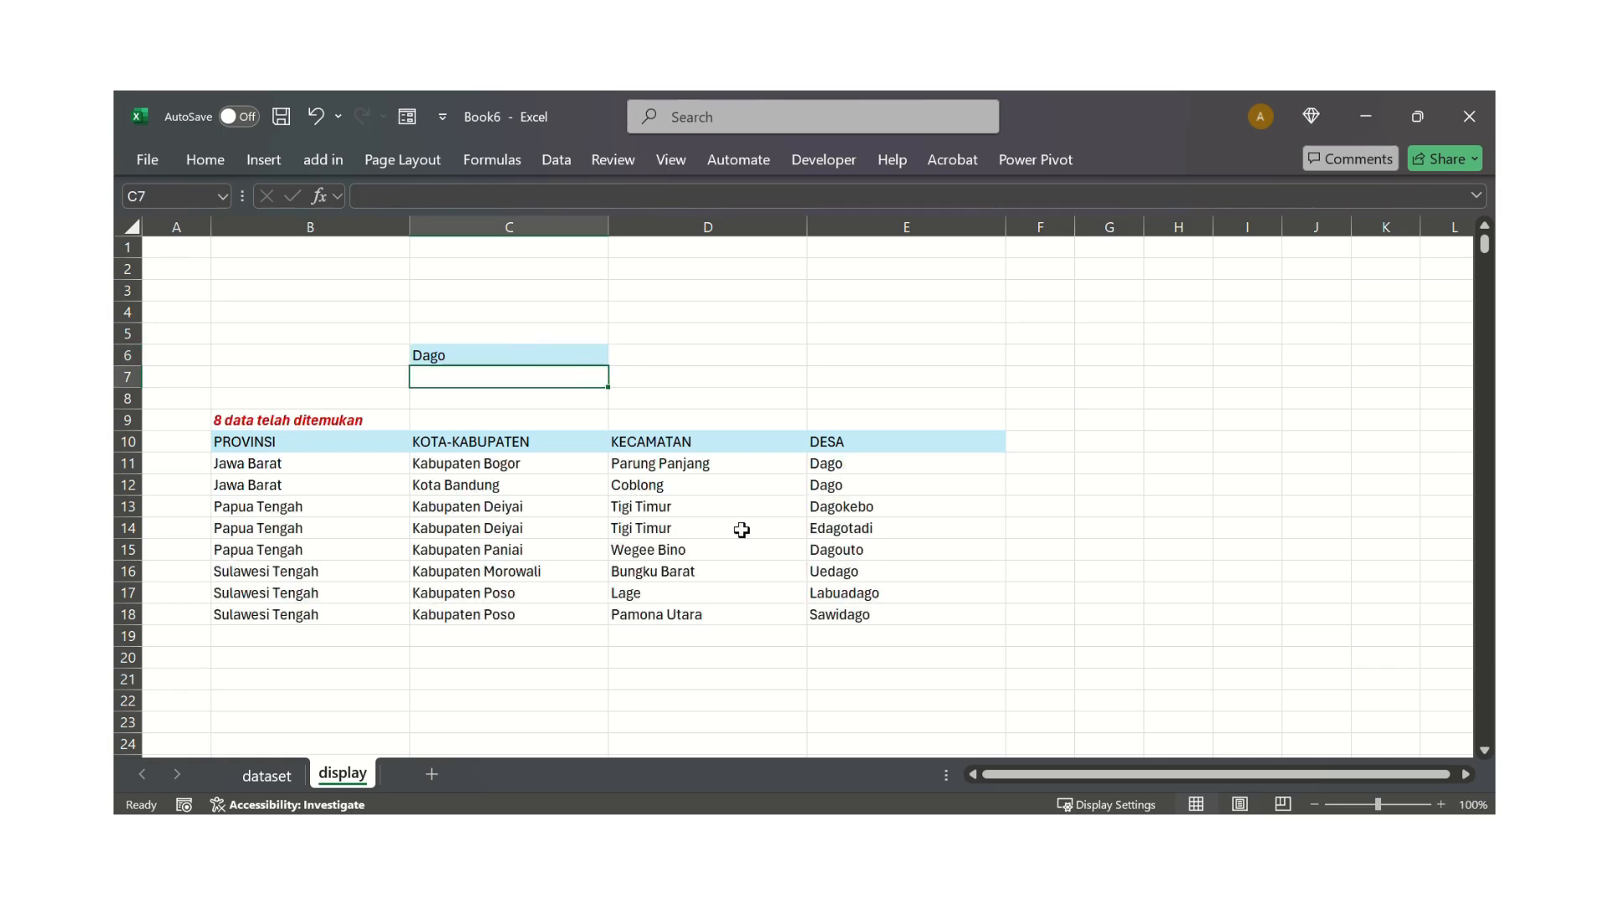
click(337, 419)
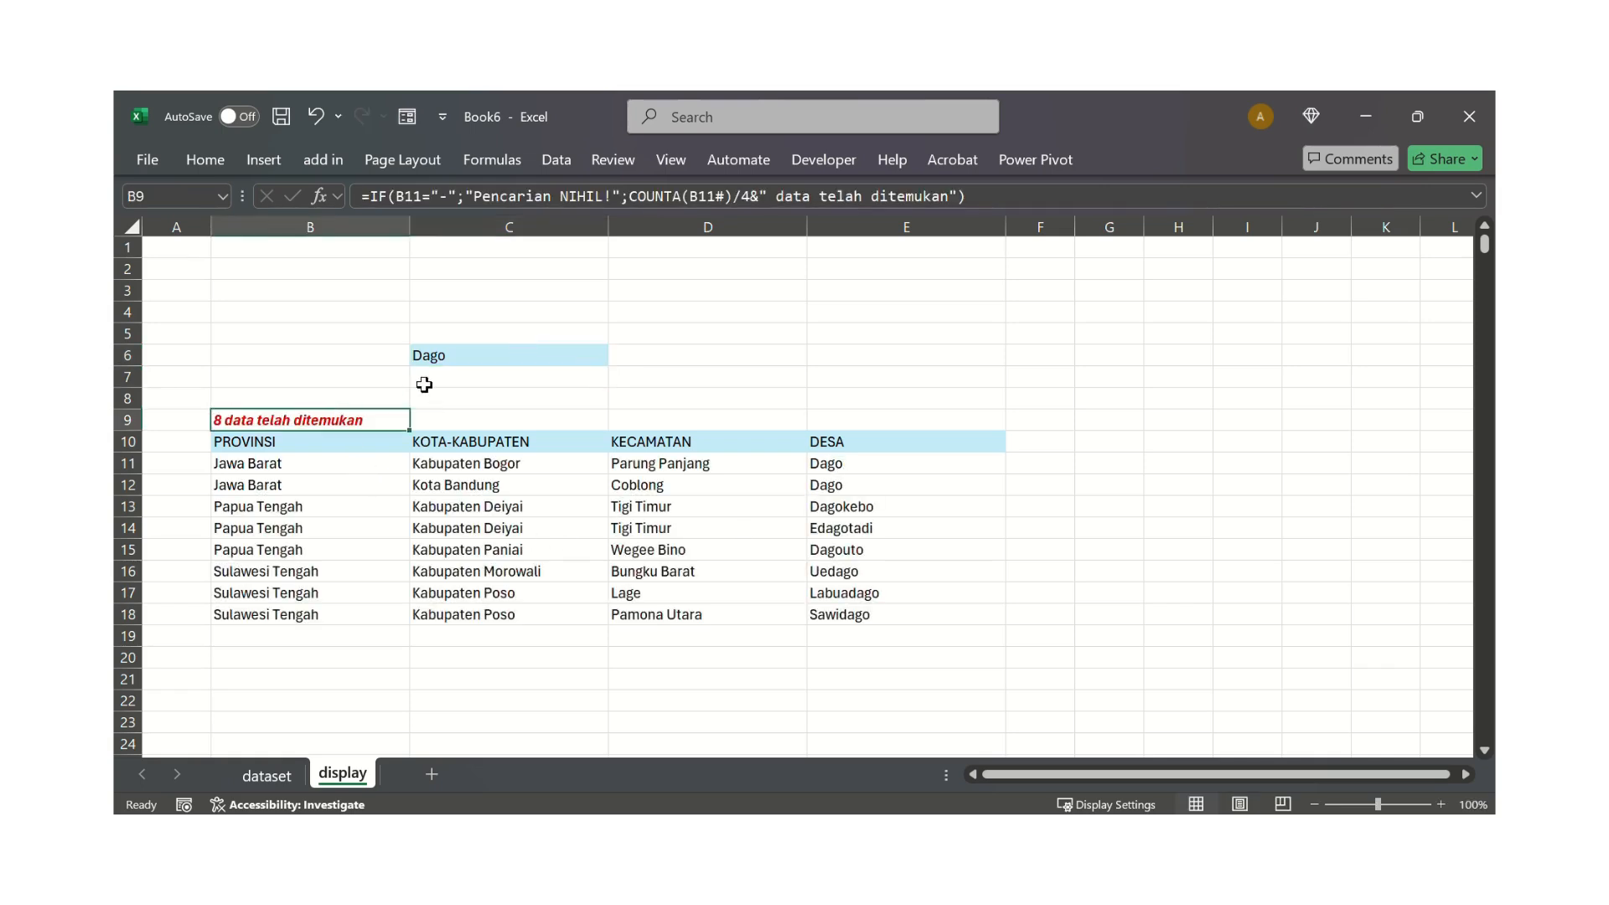
Clear the search term in cell C6 and check the message in B9 for an empty search
click(498, 354)
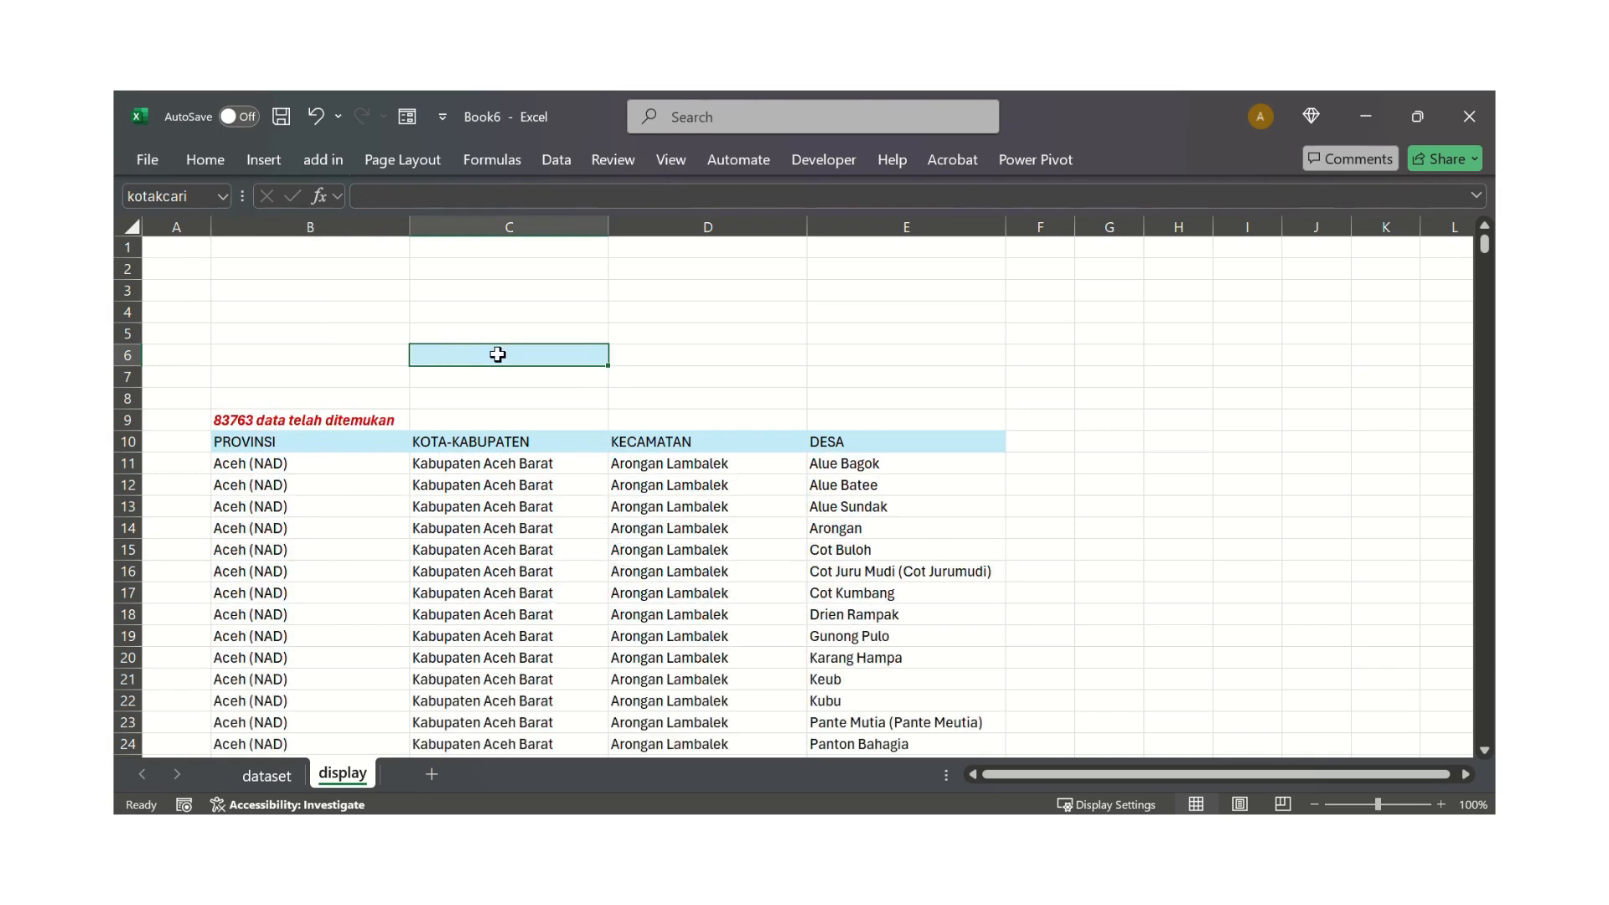
click(339, 421)
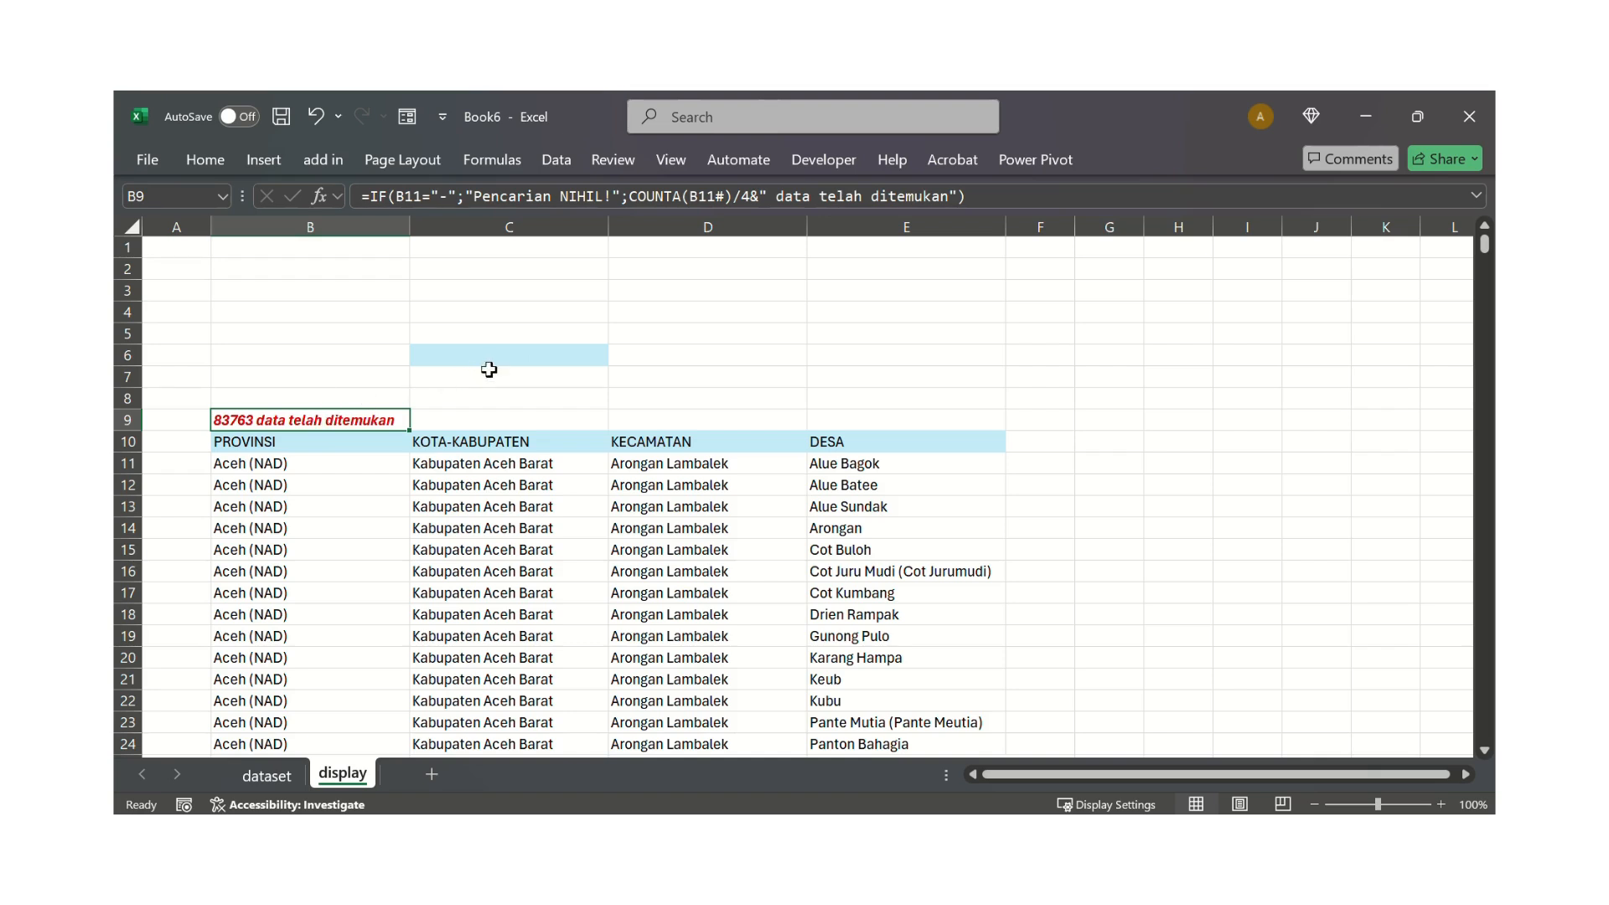
Wrap the FILTER formula in cell B11 in an IF function that tests whether kotakcari equals ""
click(337, 463)
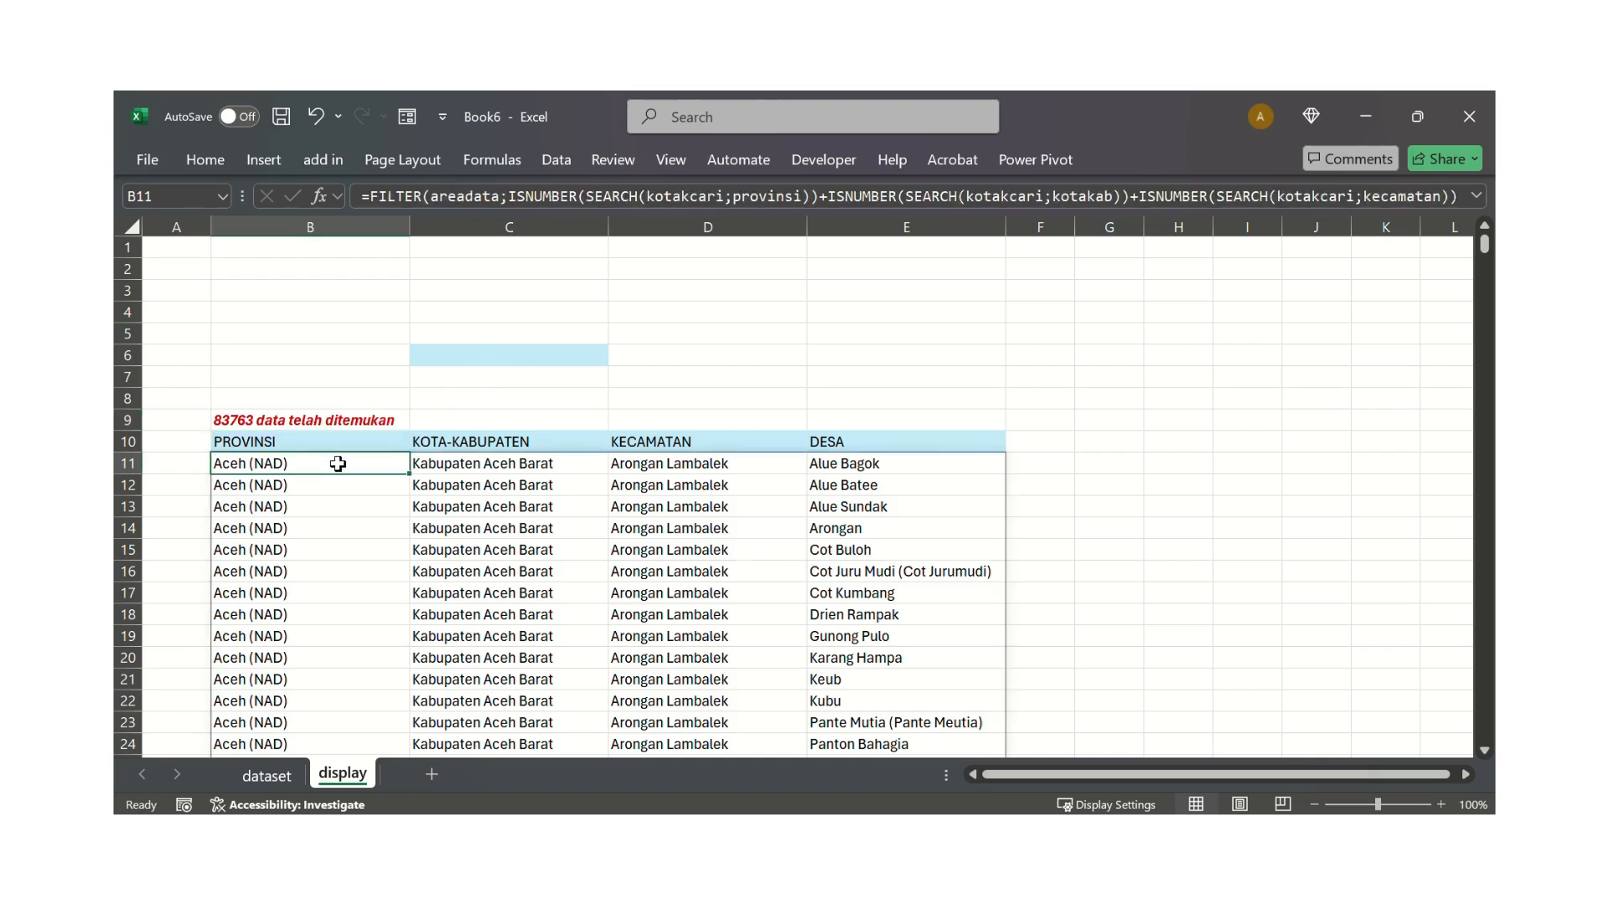
click(373, 195)
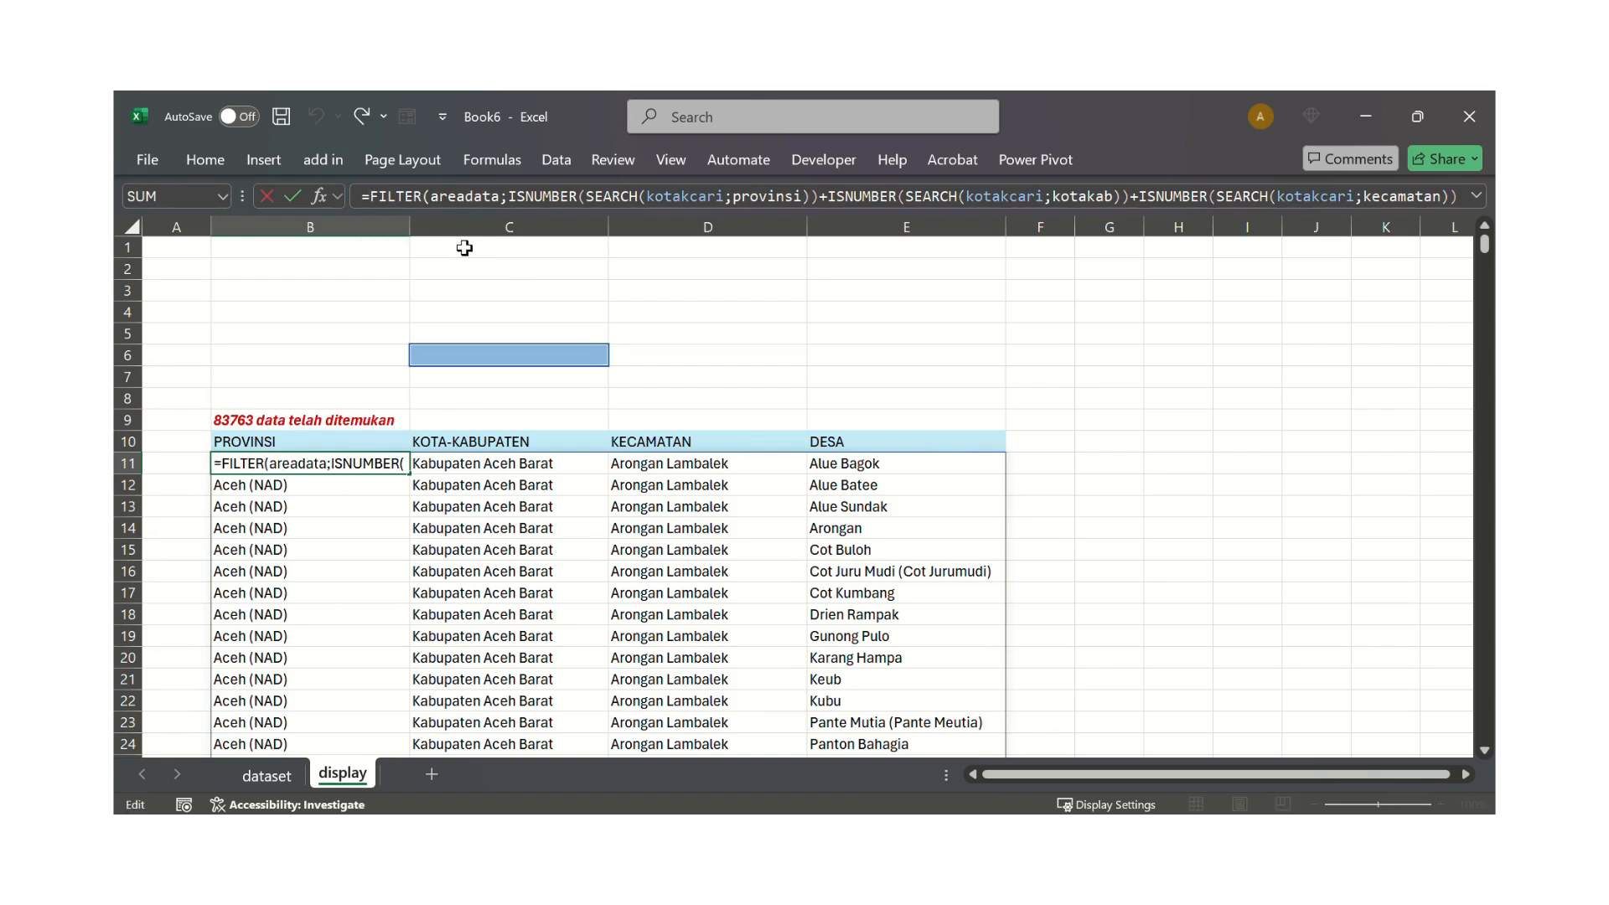
text(if)
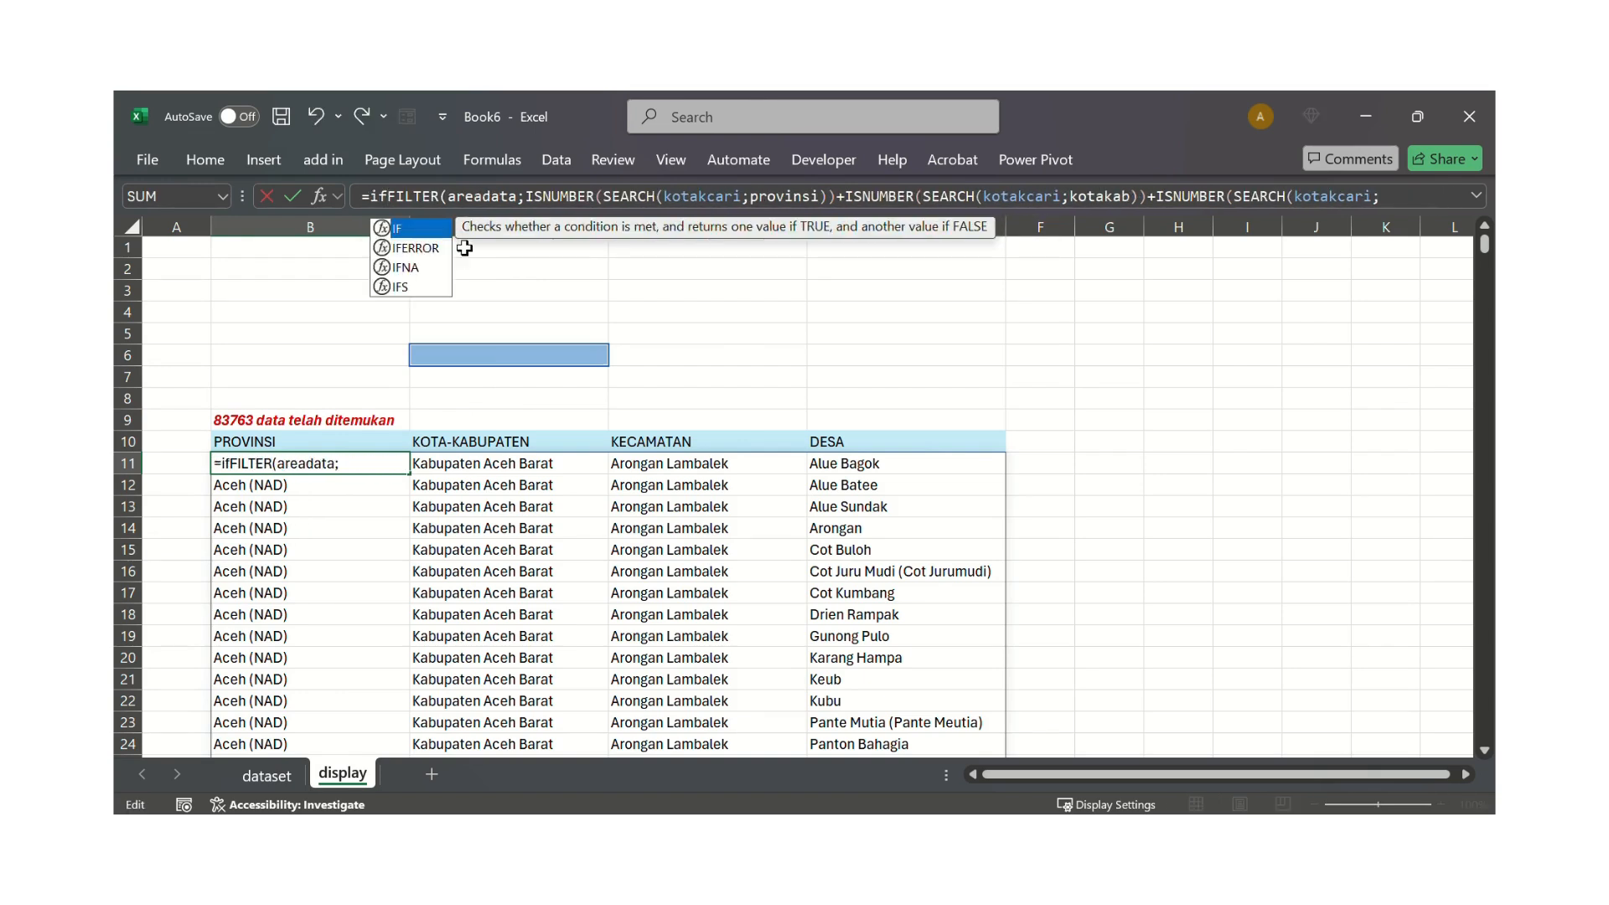
click(505, 358)
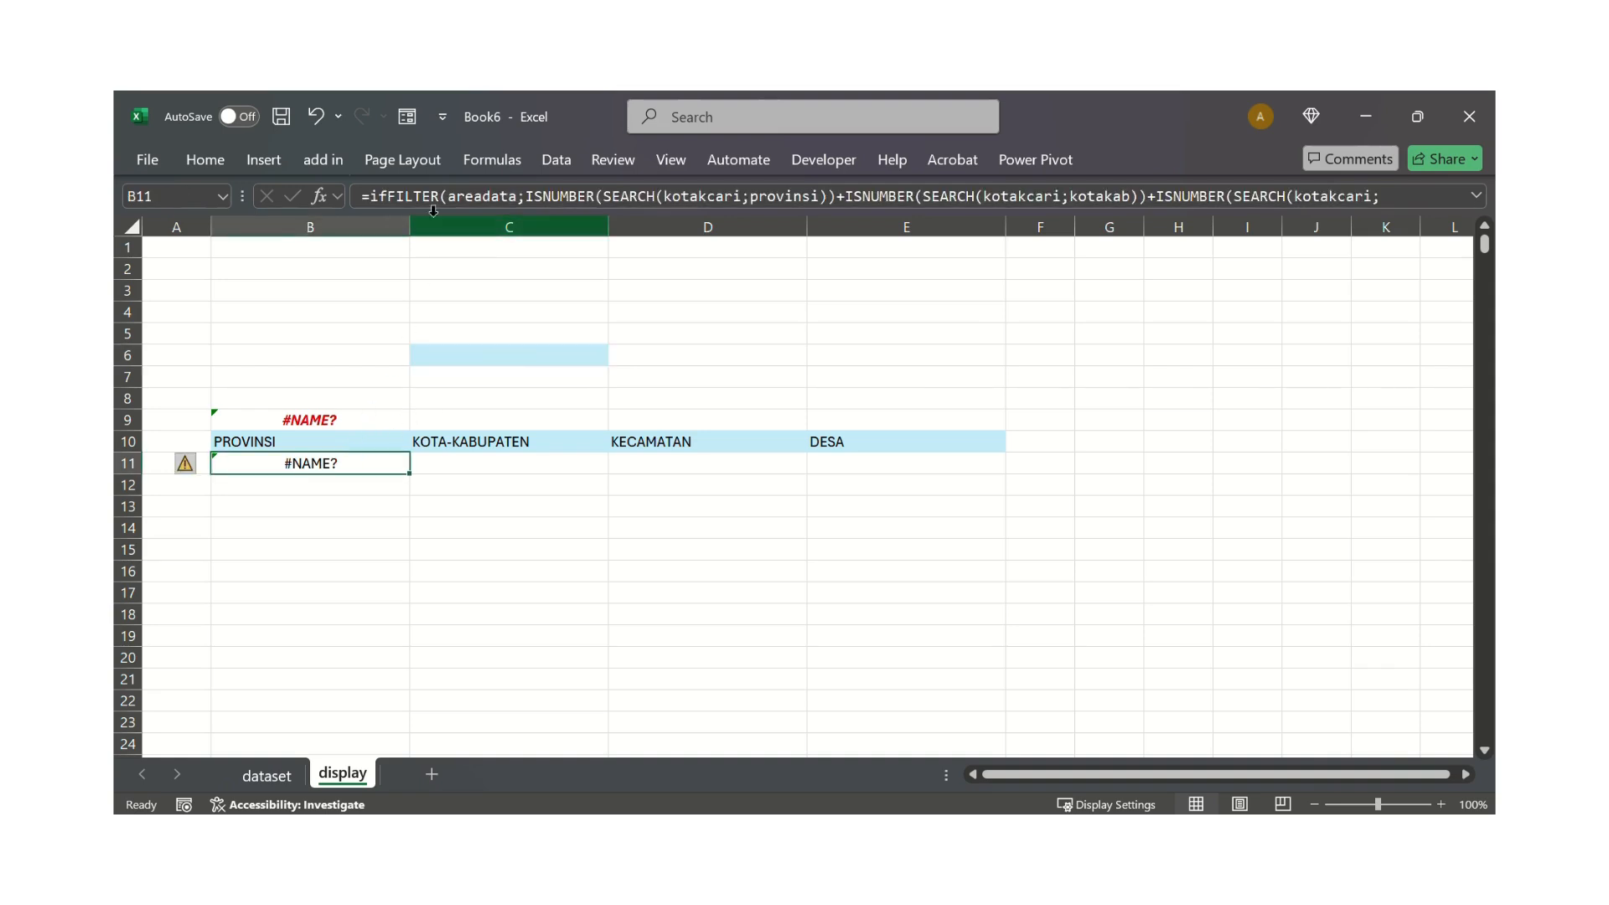
click(388, 192)
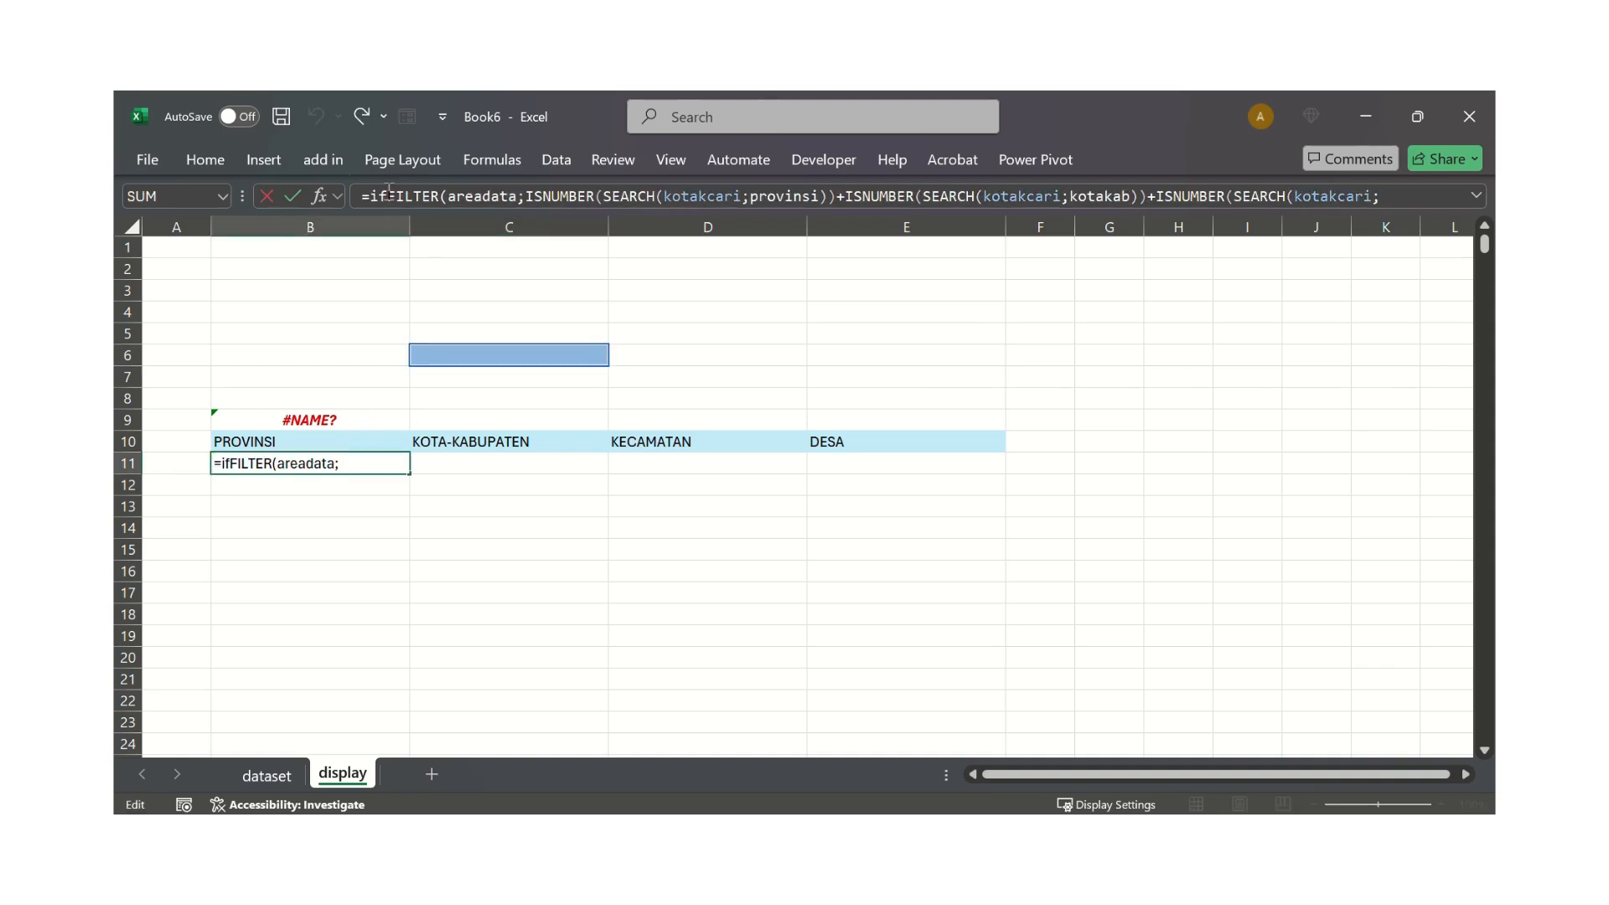
text(()
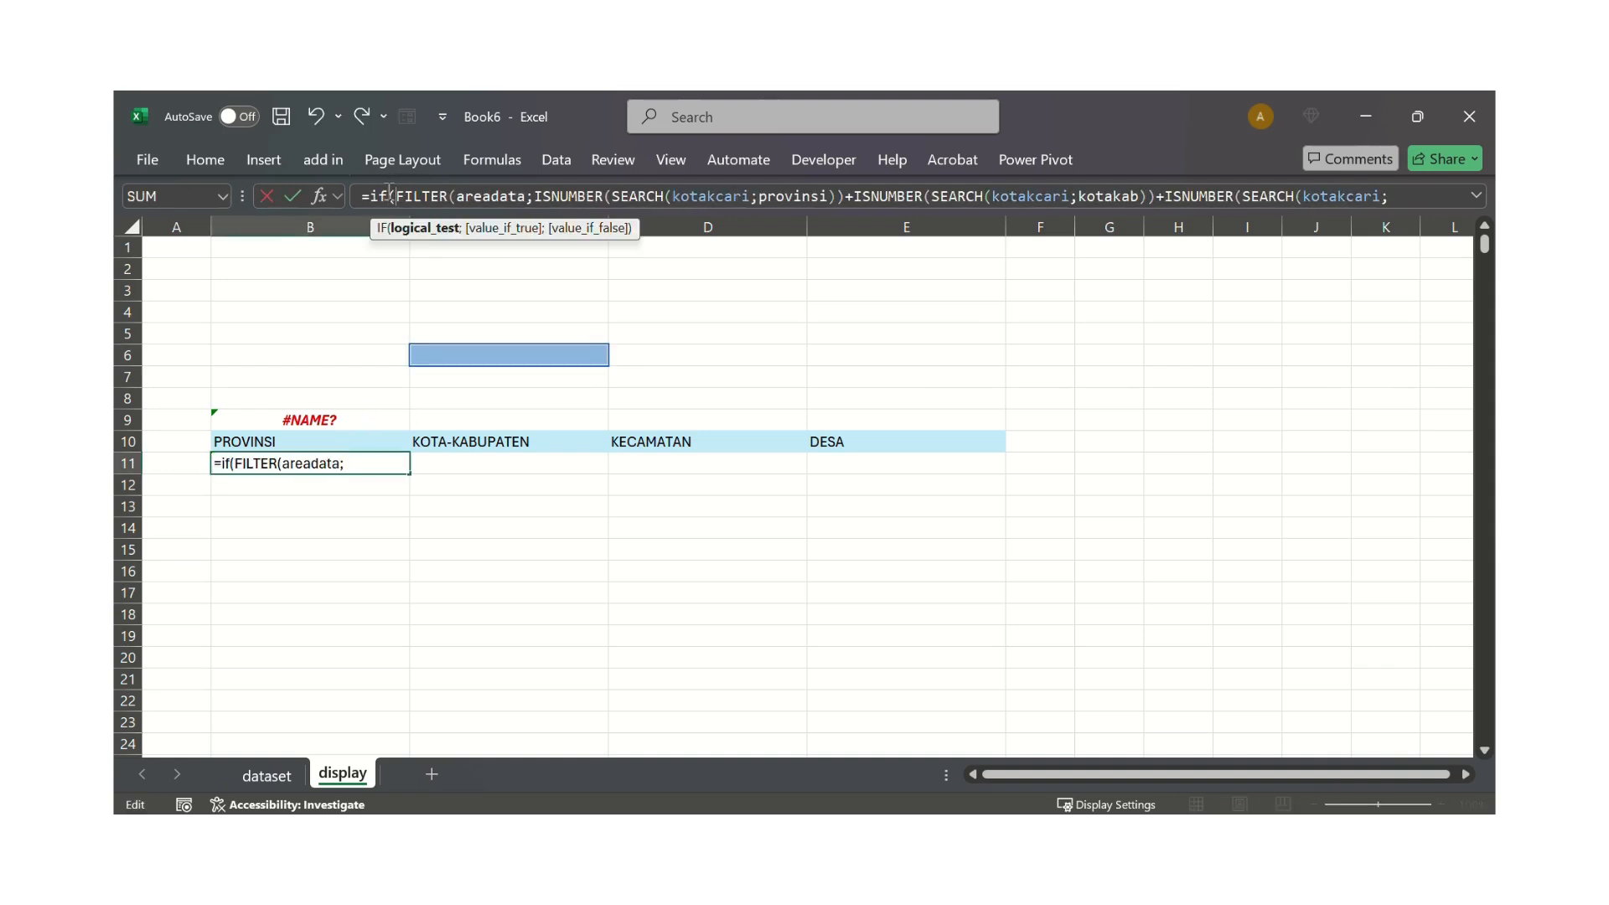
click(511, 357)
text(=)
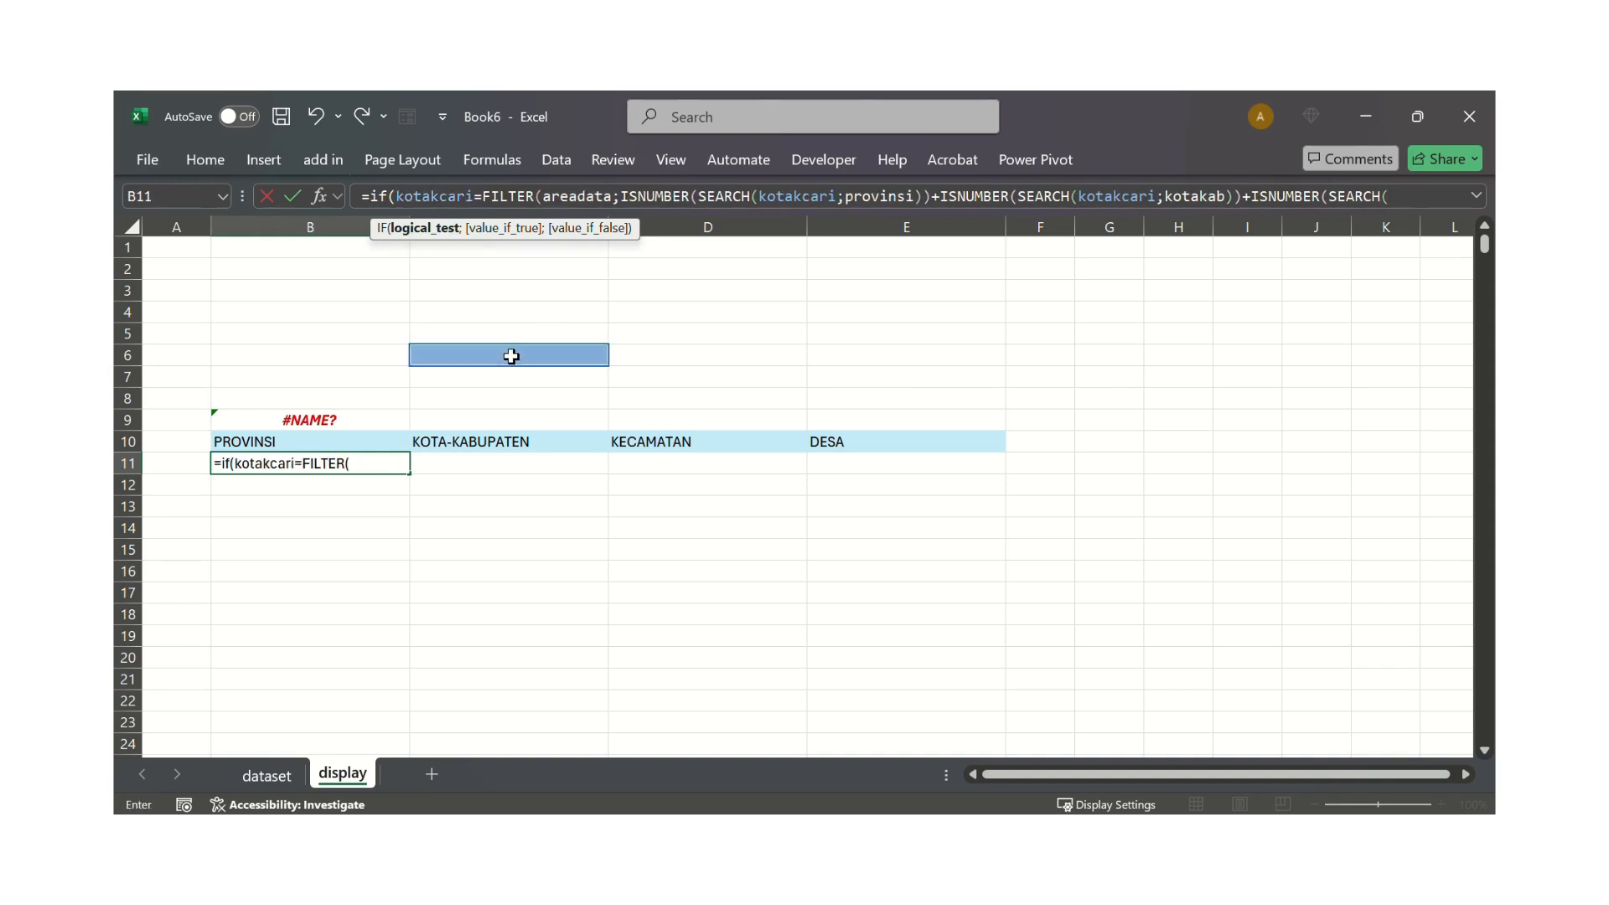
text("")
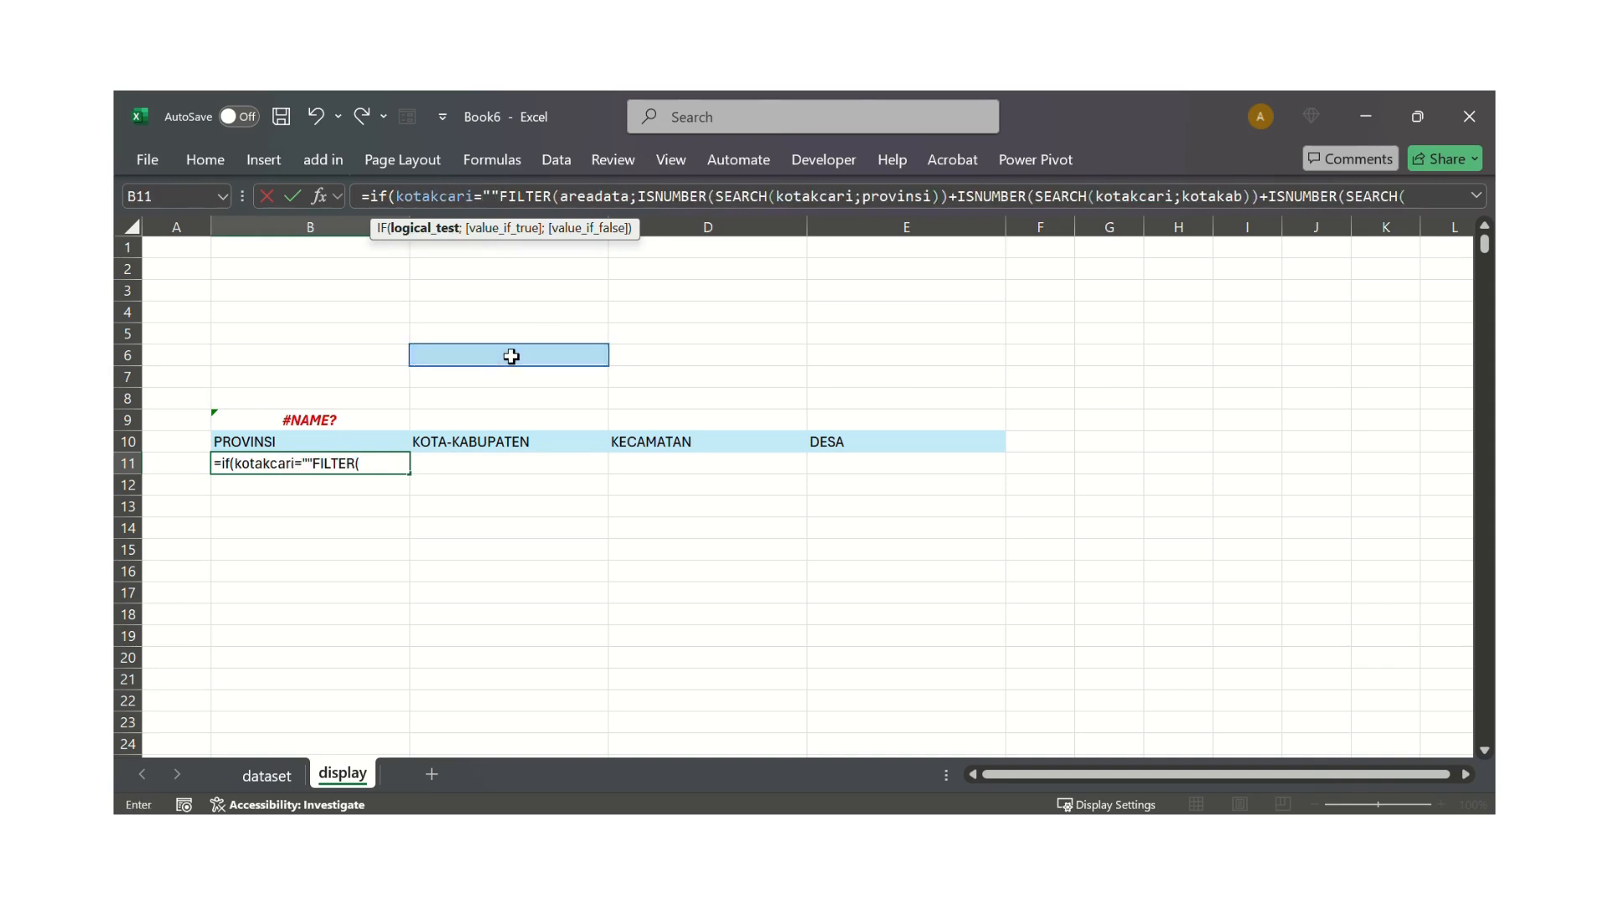
Make B11's IF formula return "-" for an empty search and the FILTER results otherwise, adding its closing parenthesis
text(;)
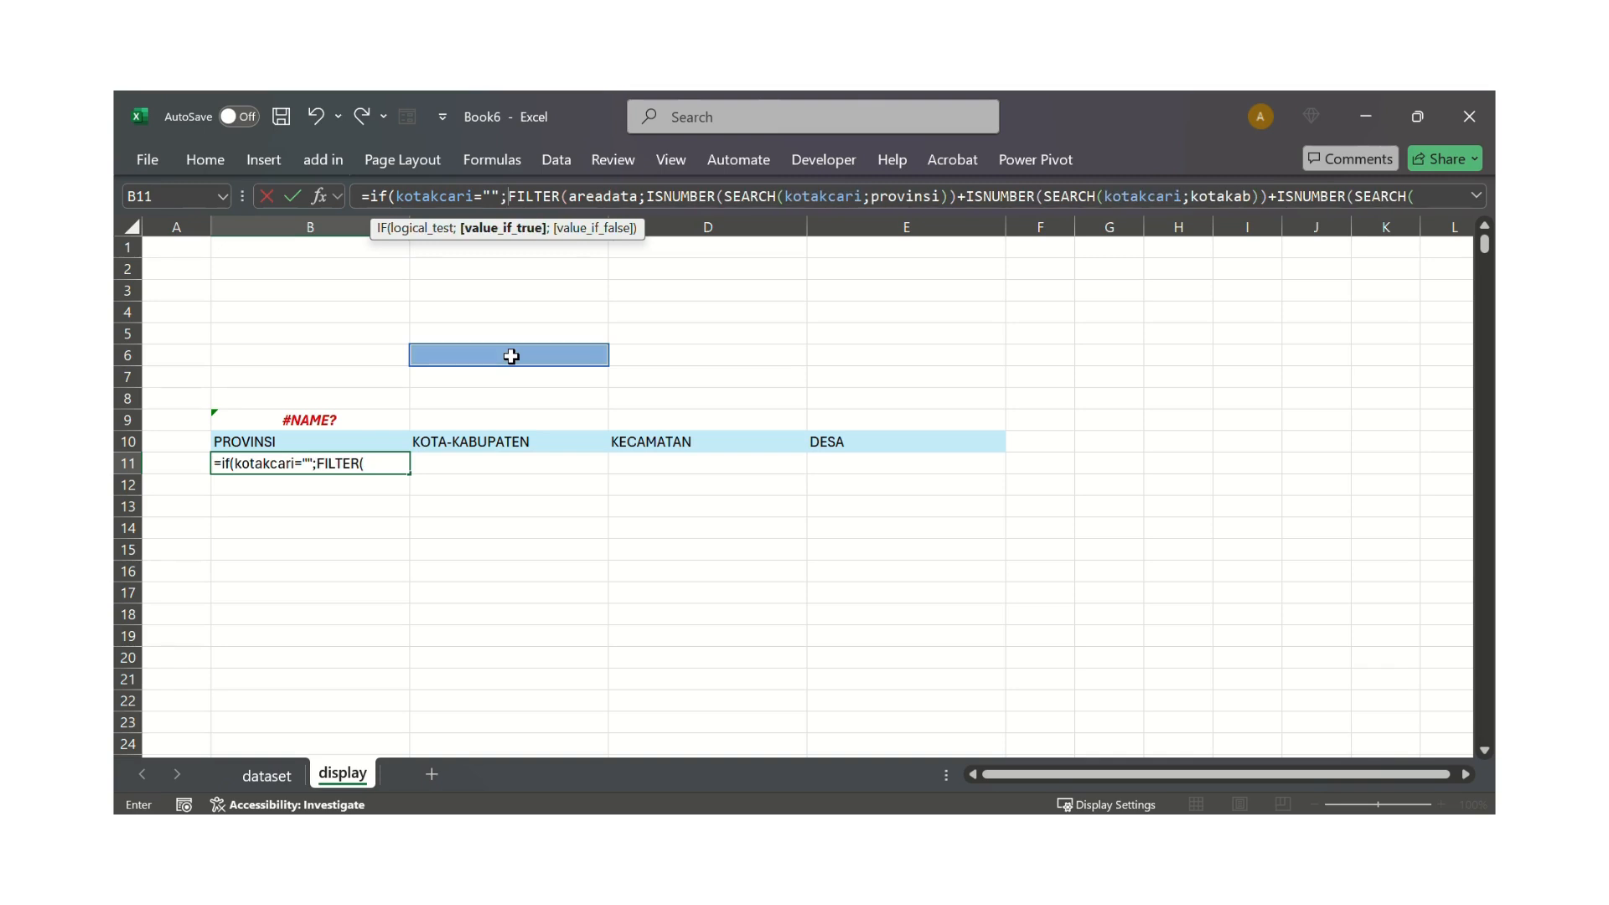
text("-";)
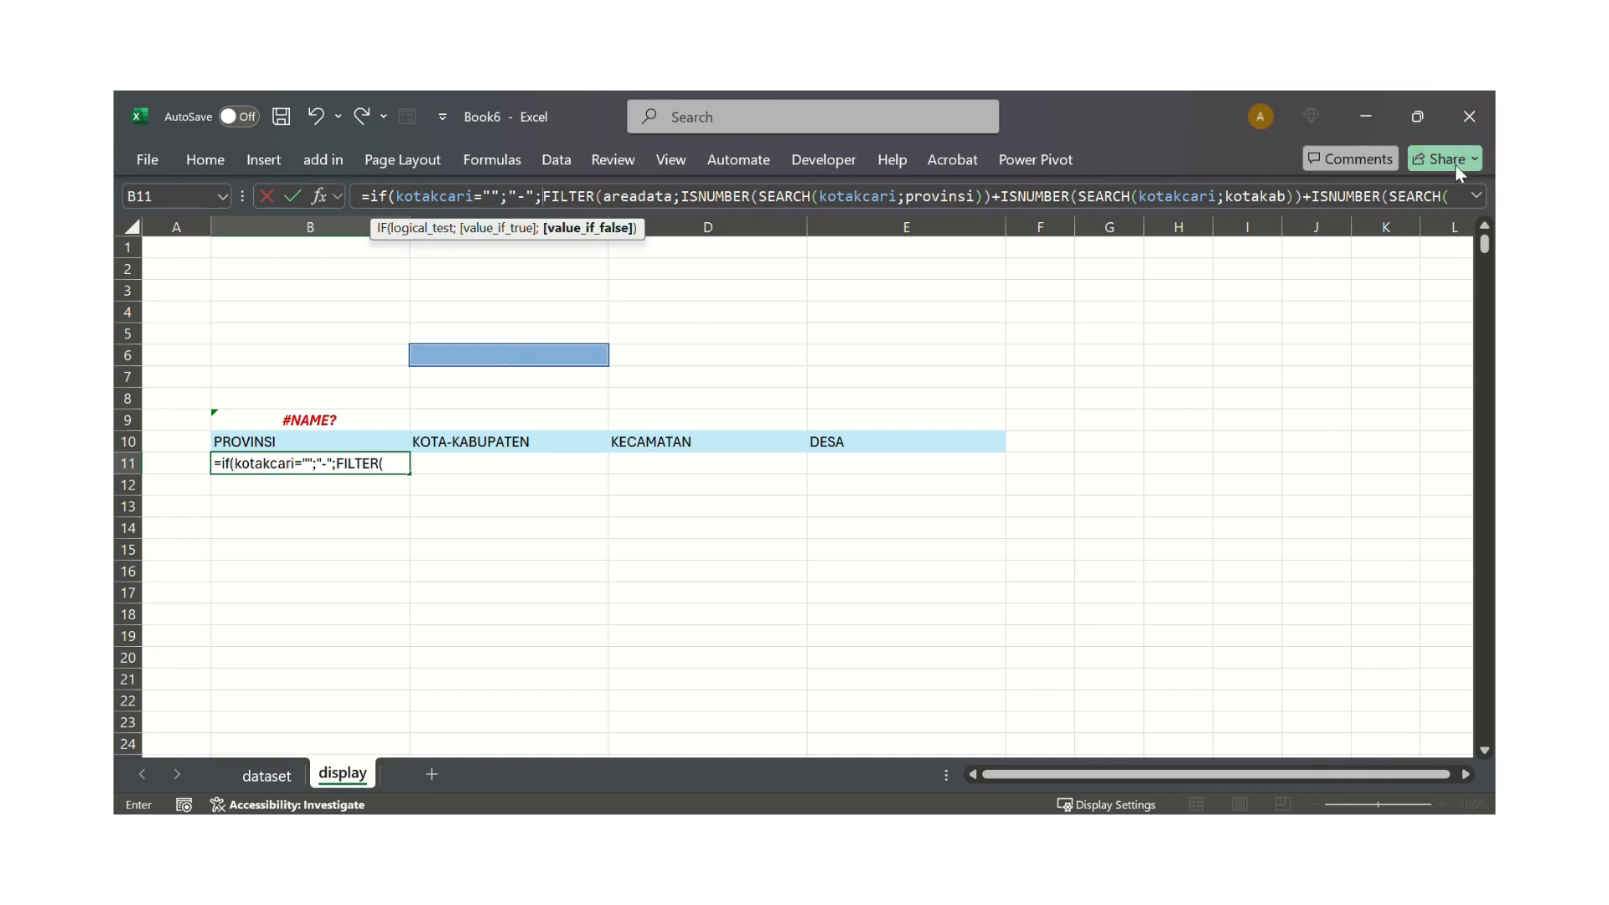
click(1475, 196)
click(921, 219)
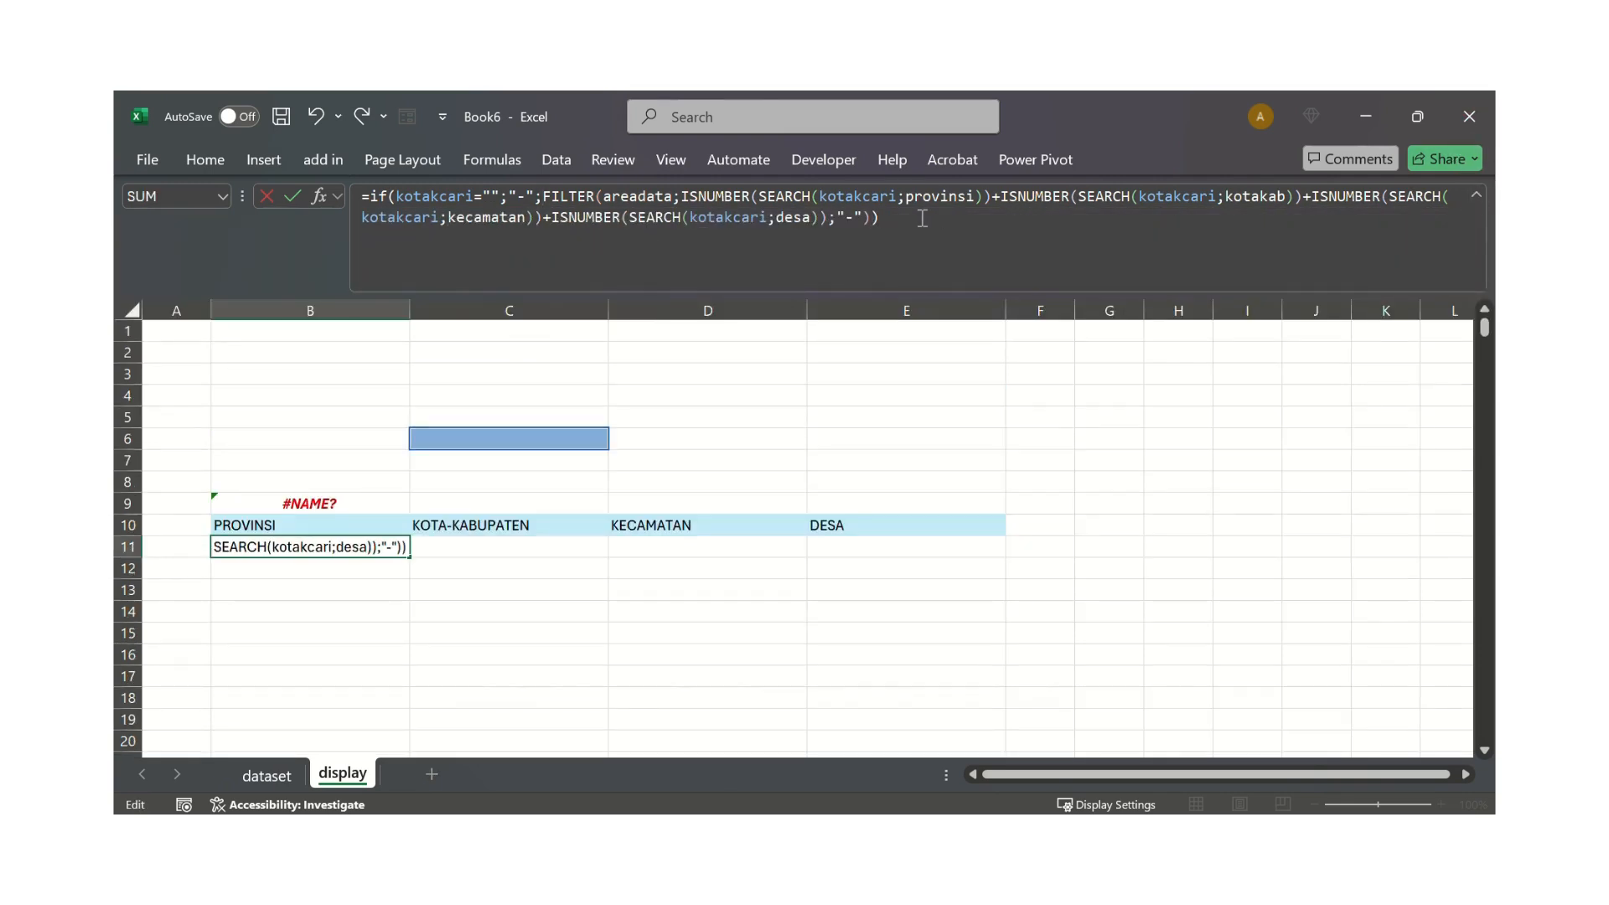
key(Return)
click(315, 545)
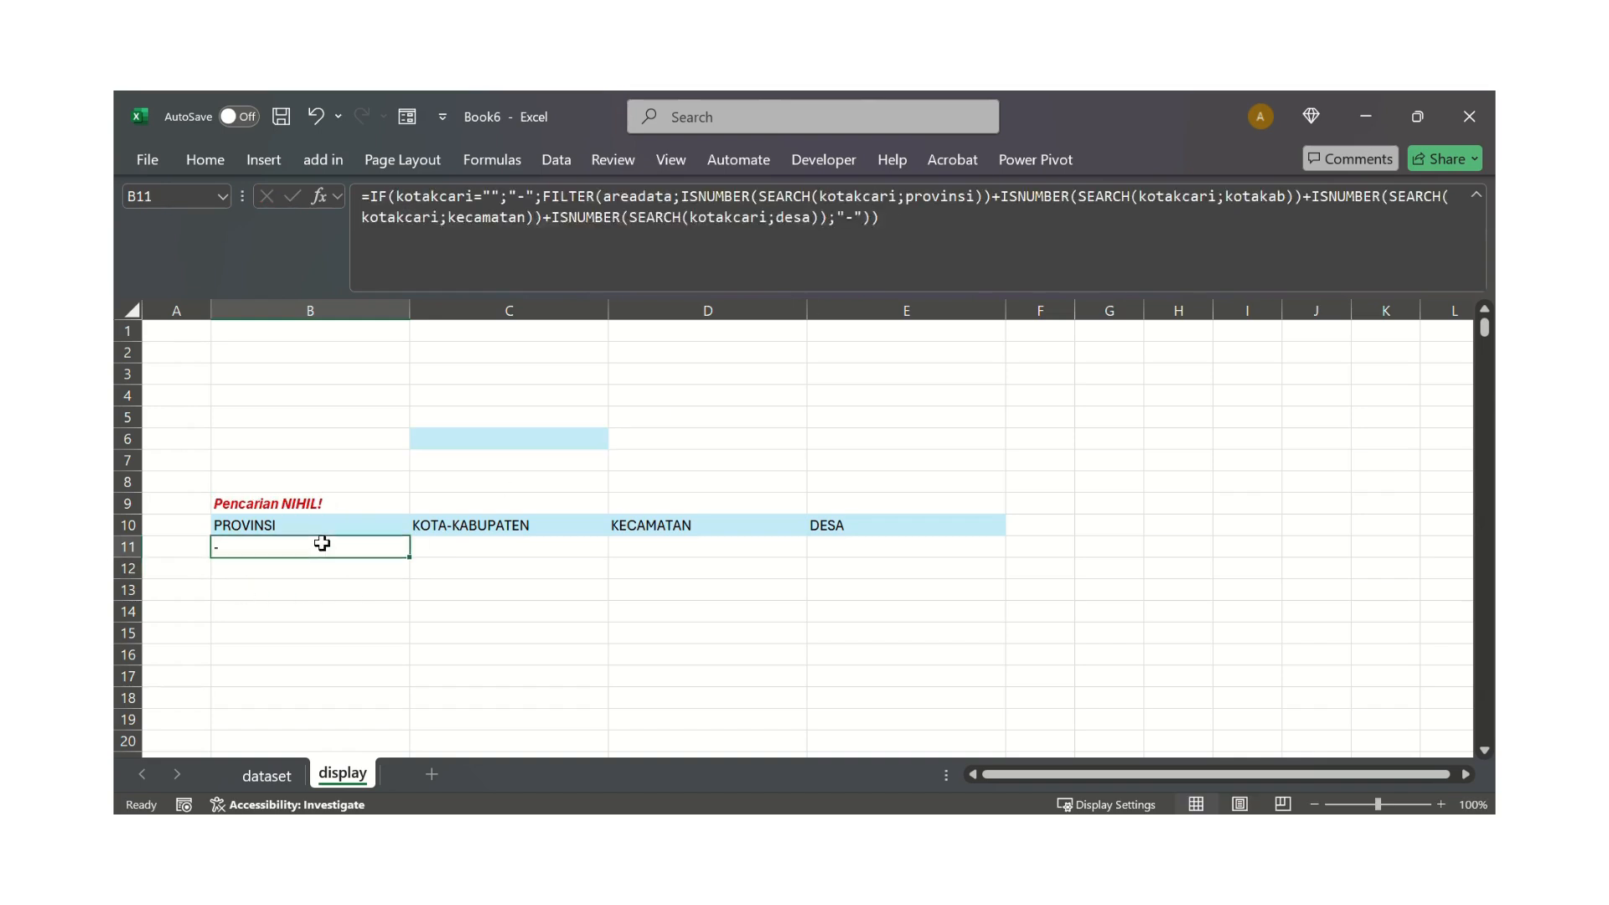
Search for "garut" using cell C6 and check the count message in B9 against the filtered rows
click(517, 439)
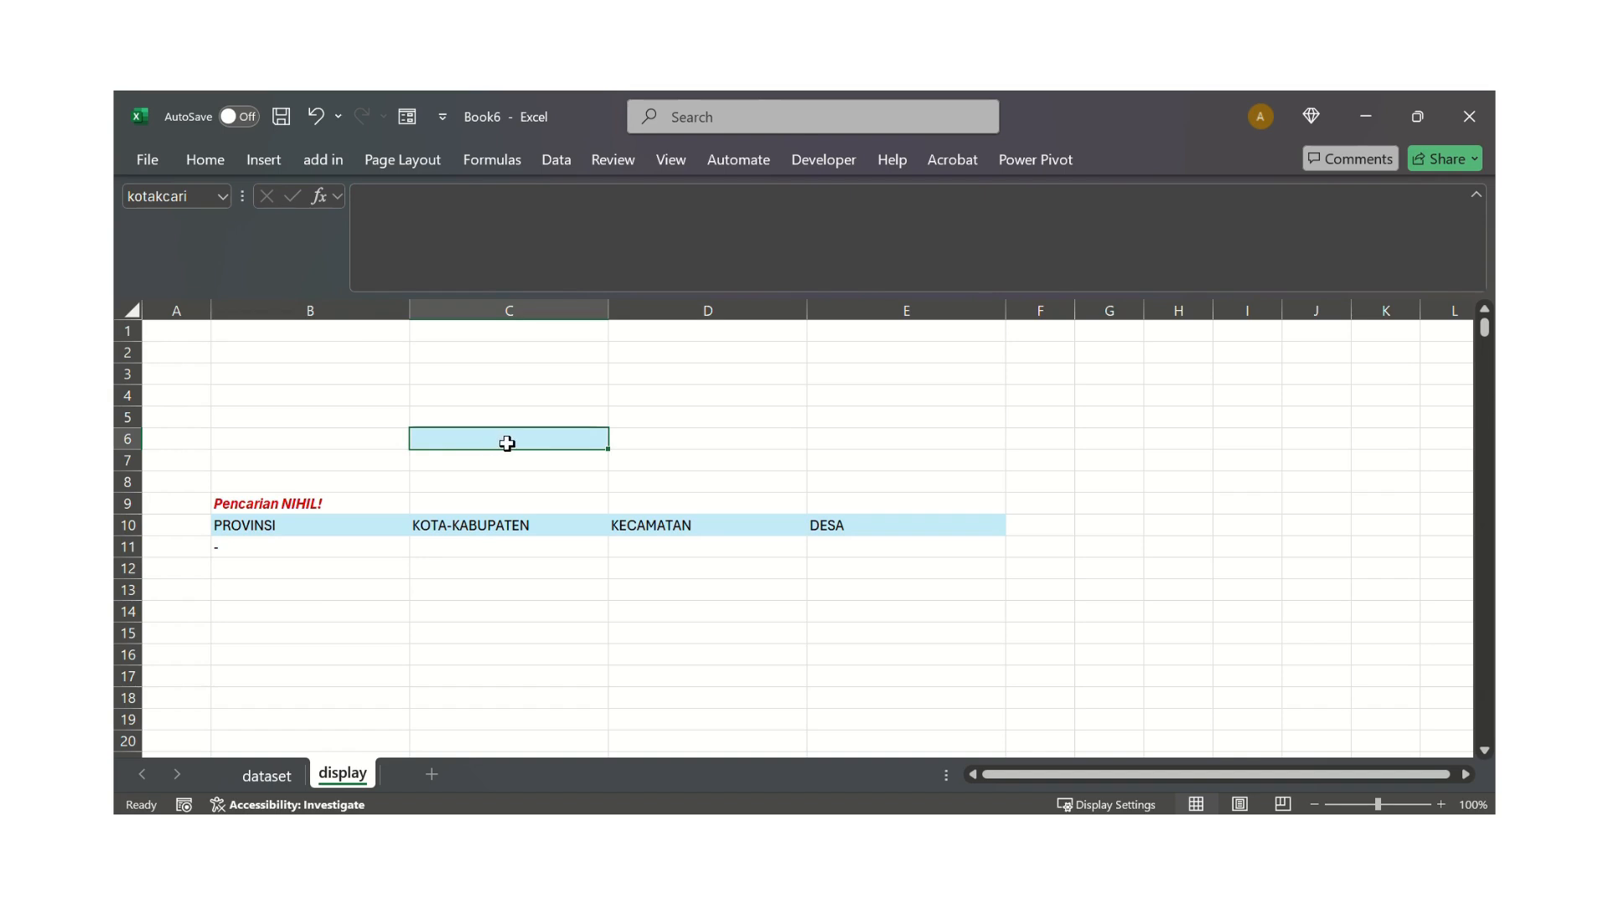
text(garut)
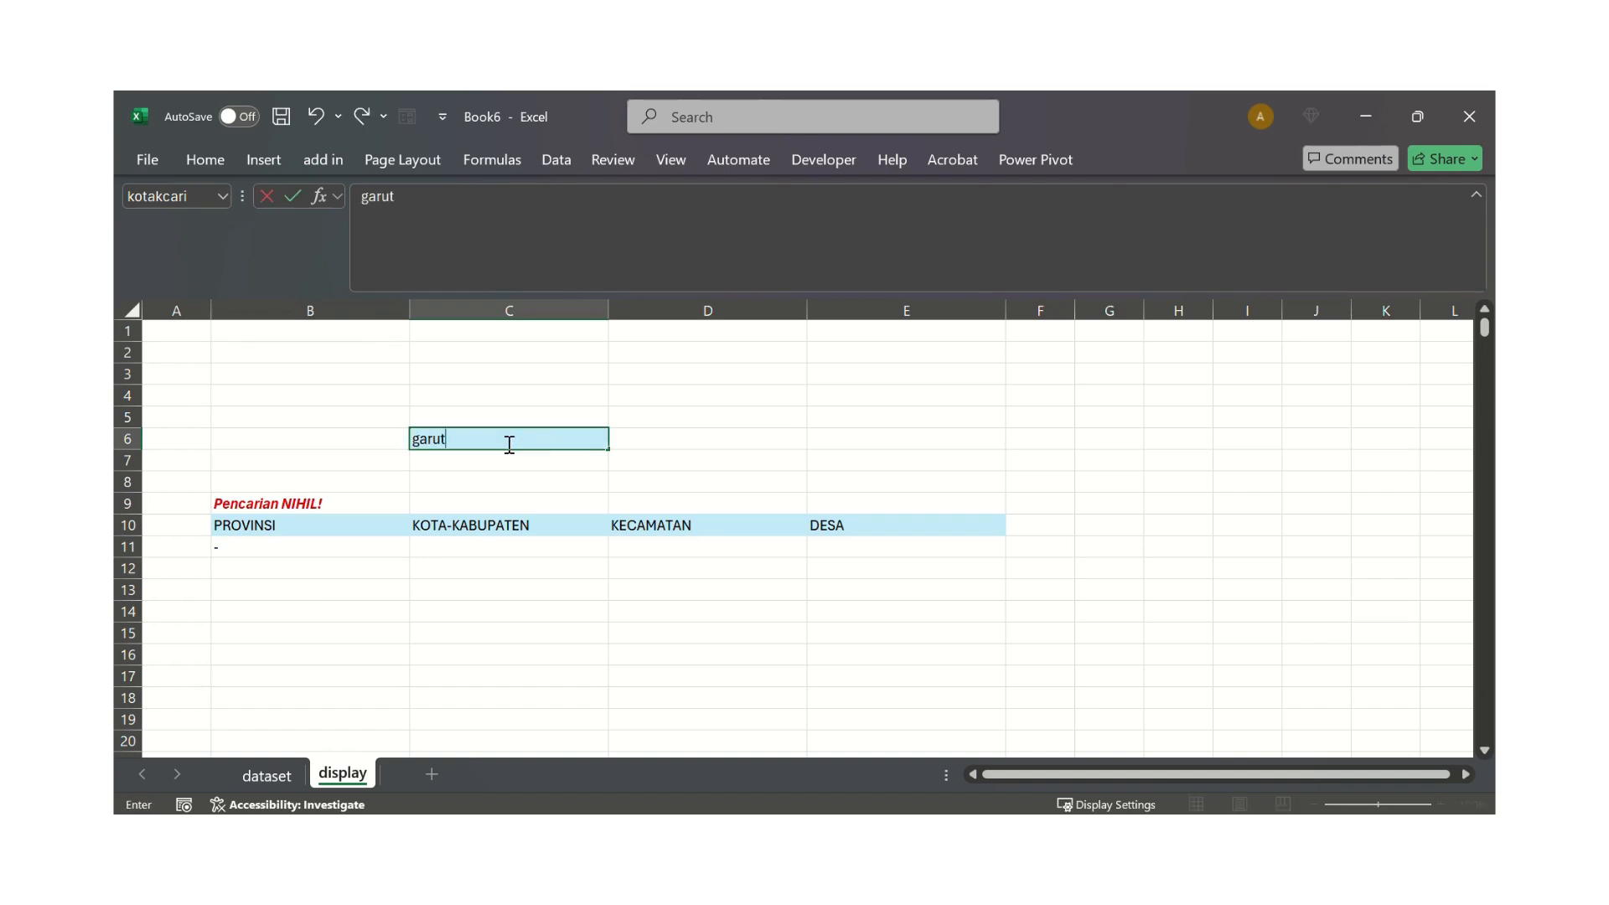
key(Return)
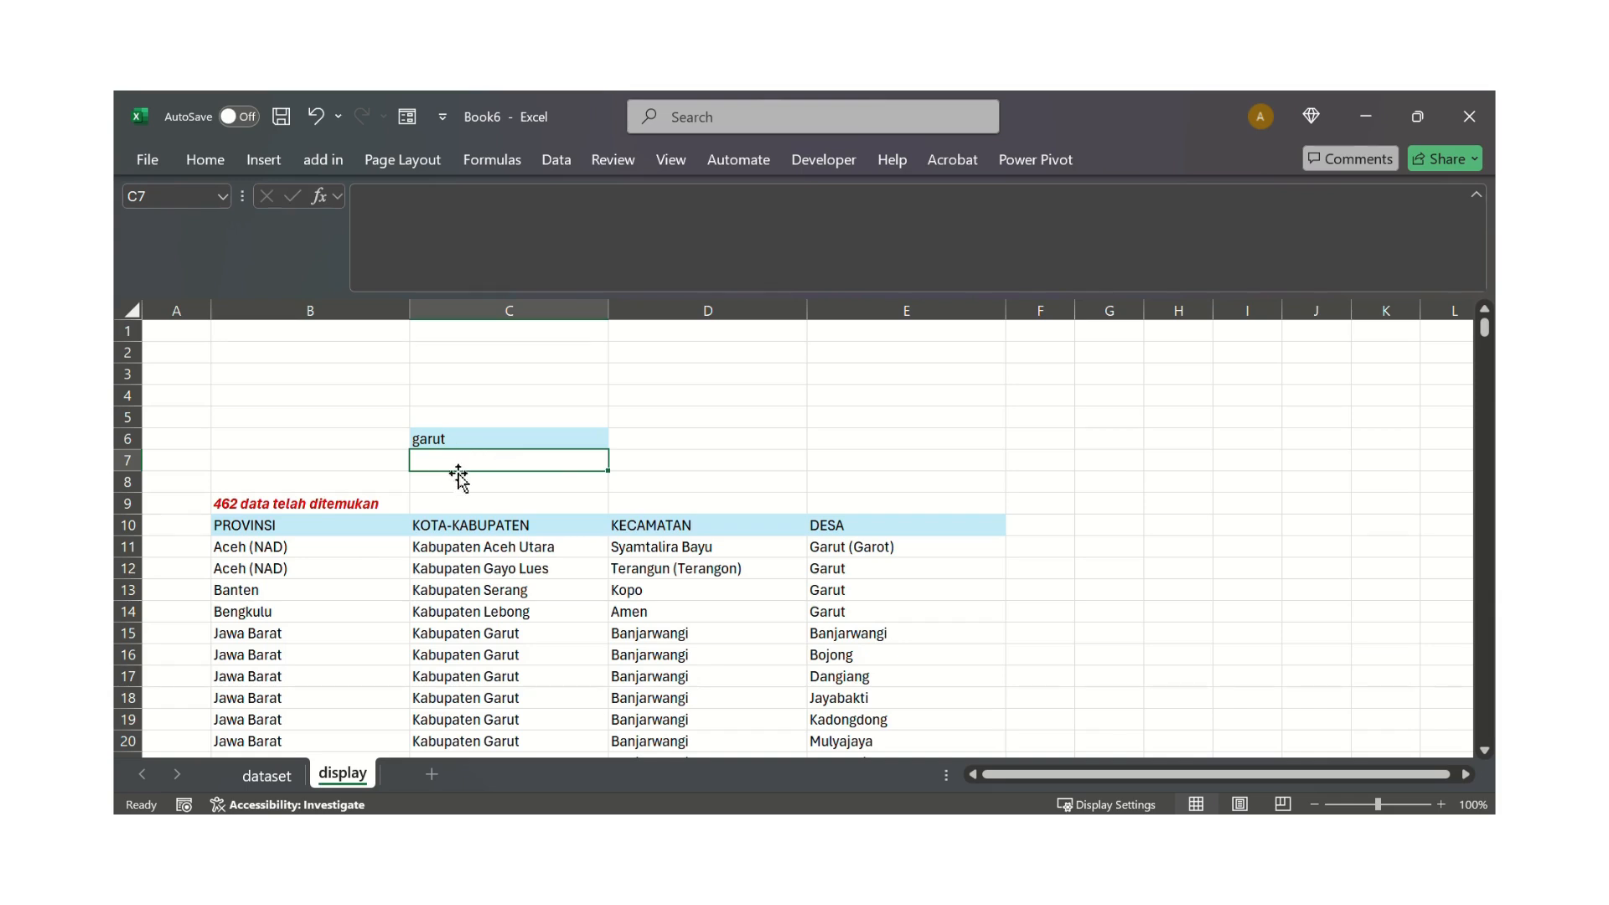
Search for "jagakarsa" using cell C6 and review the filtered rows together with the formula in B11
click(526, 437)
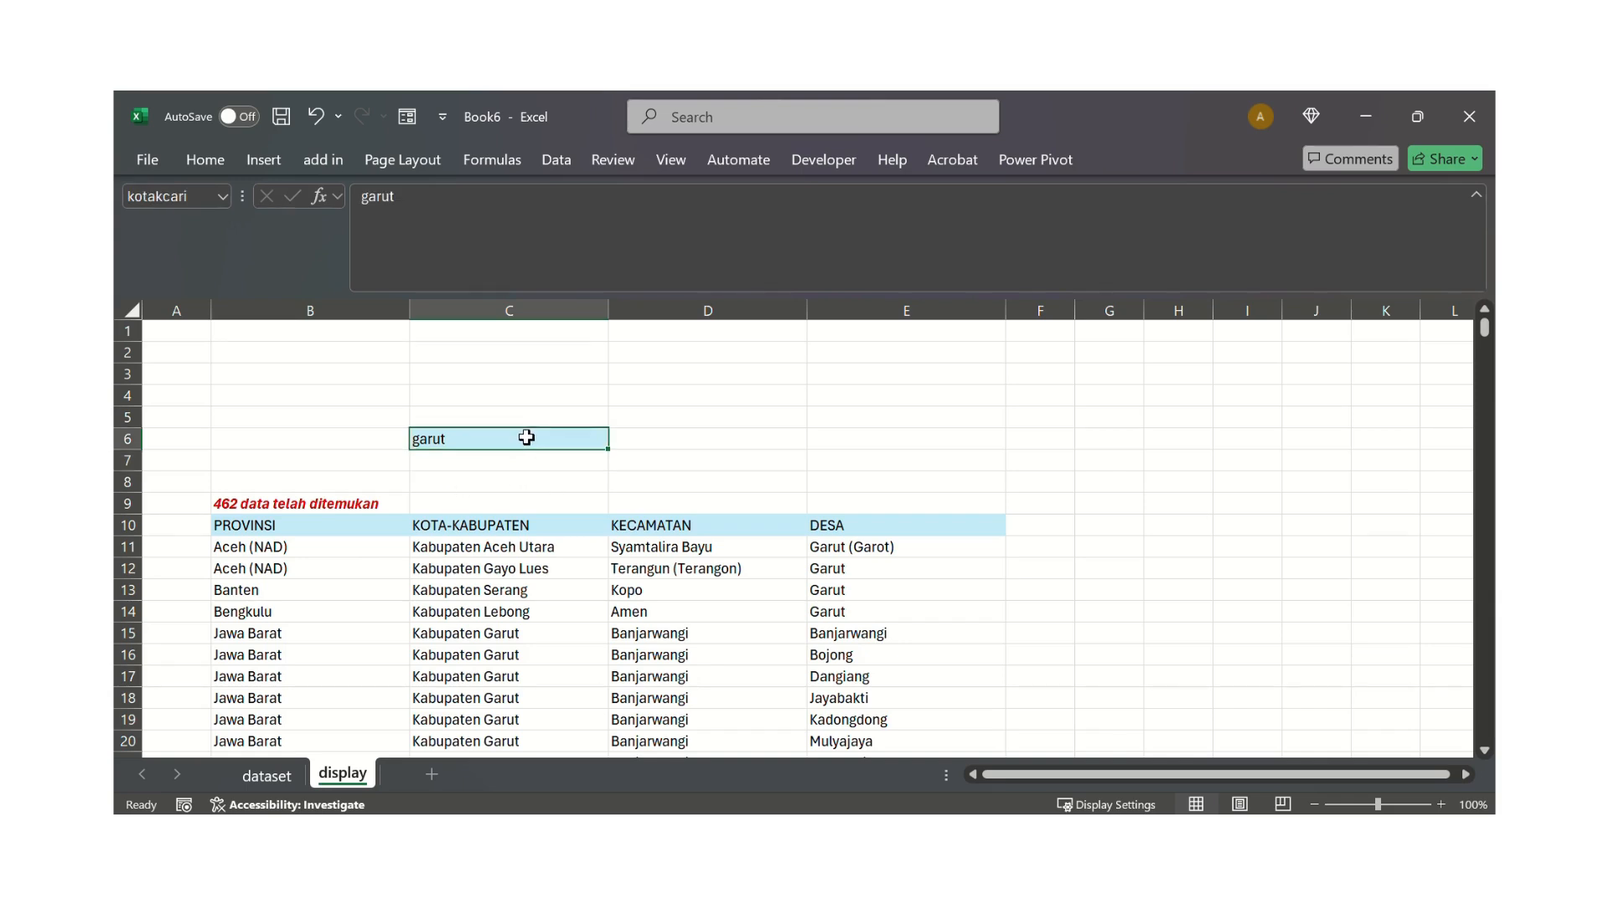
text(jaga)
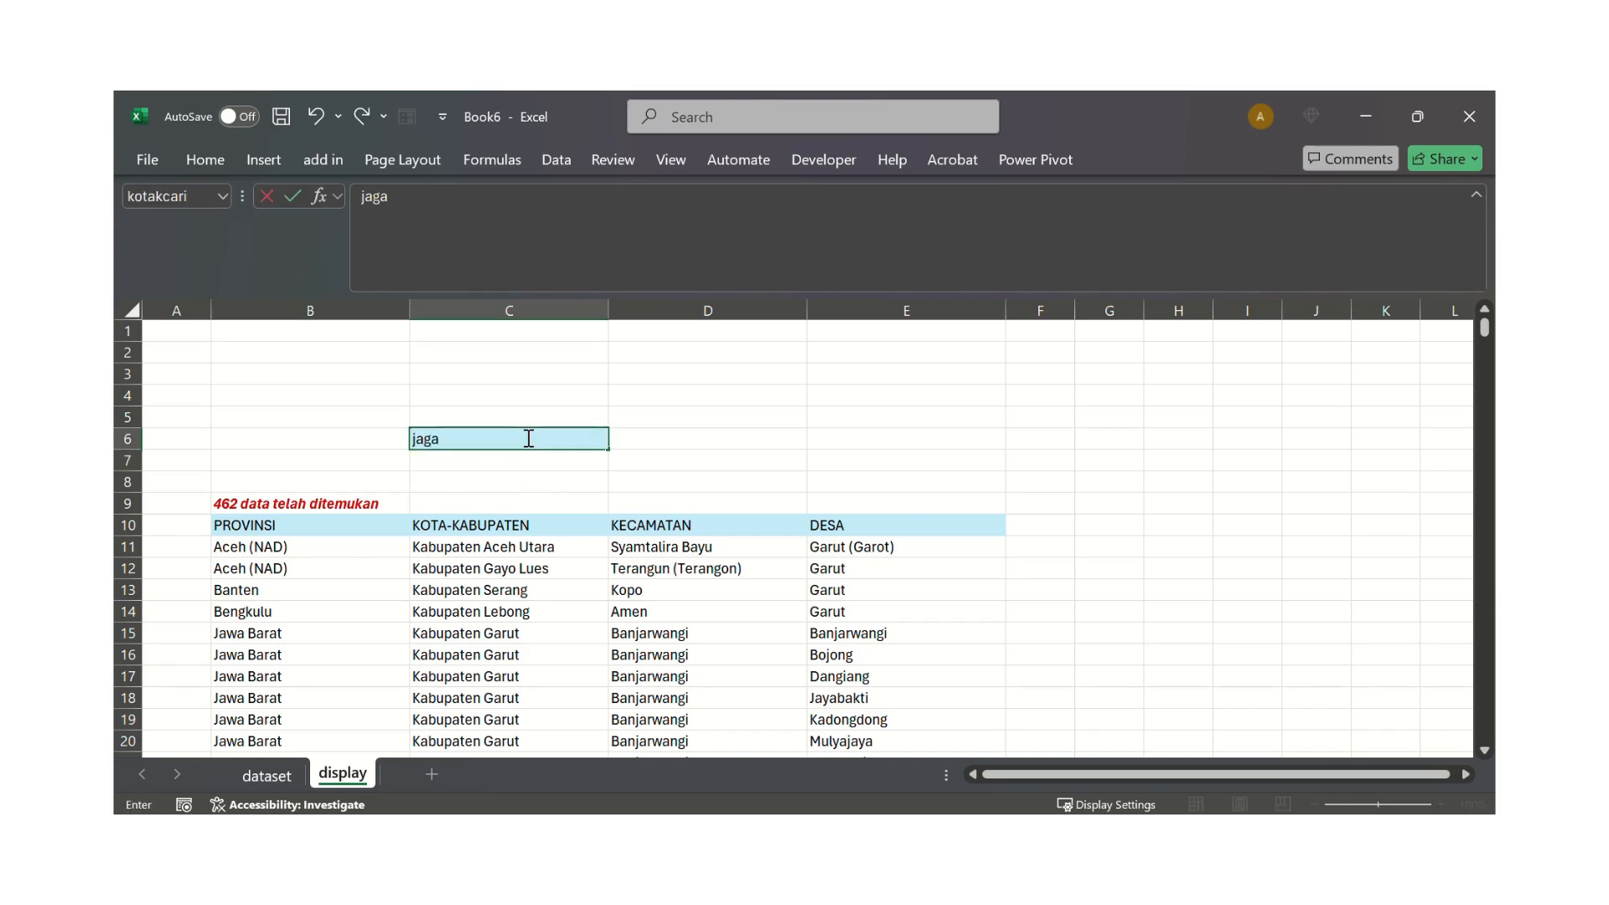
text(karsa)
key(Return)
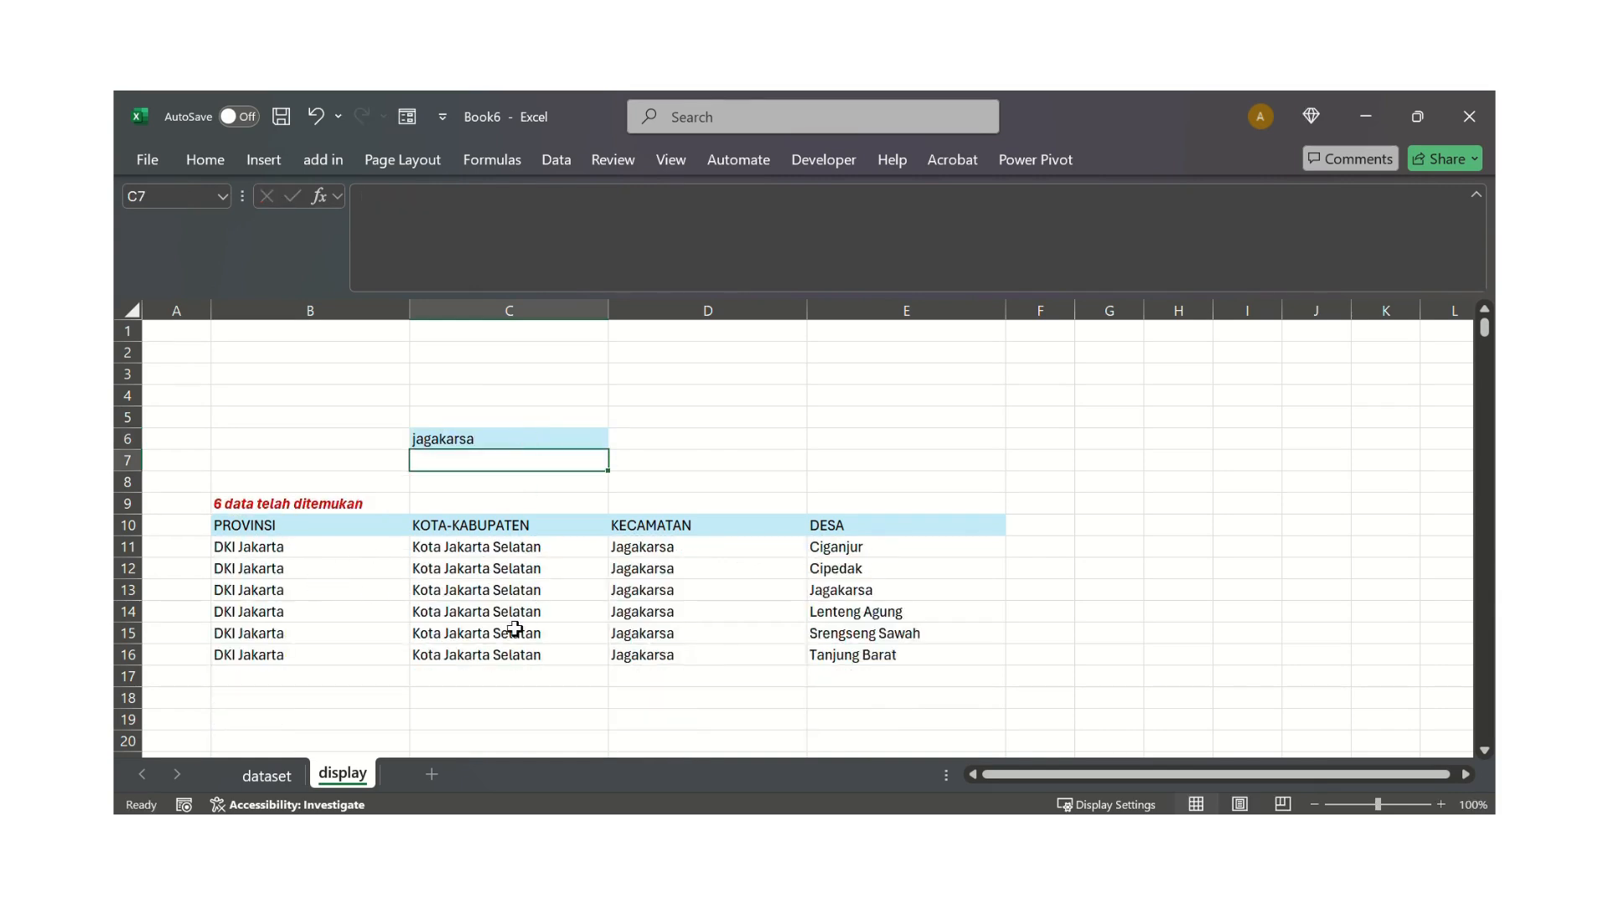
click(334, 540)
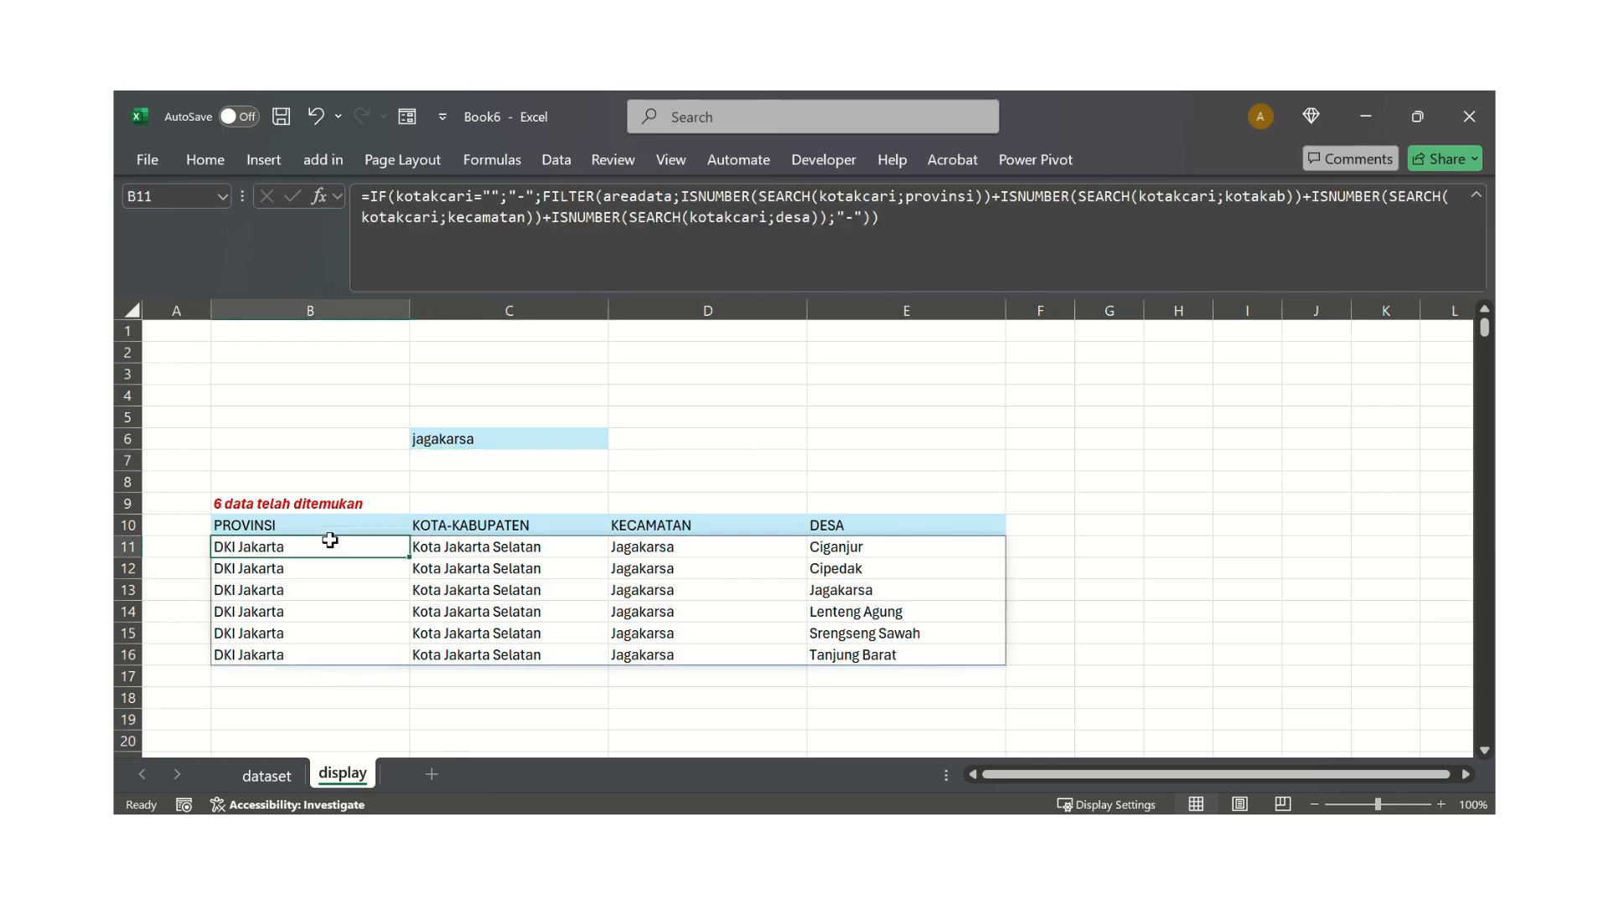
click(537, 636)
Collapse the formula bar to a single line to give the worksheet more room
click(506, 437)
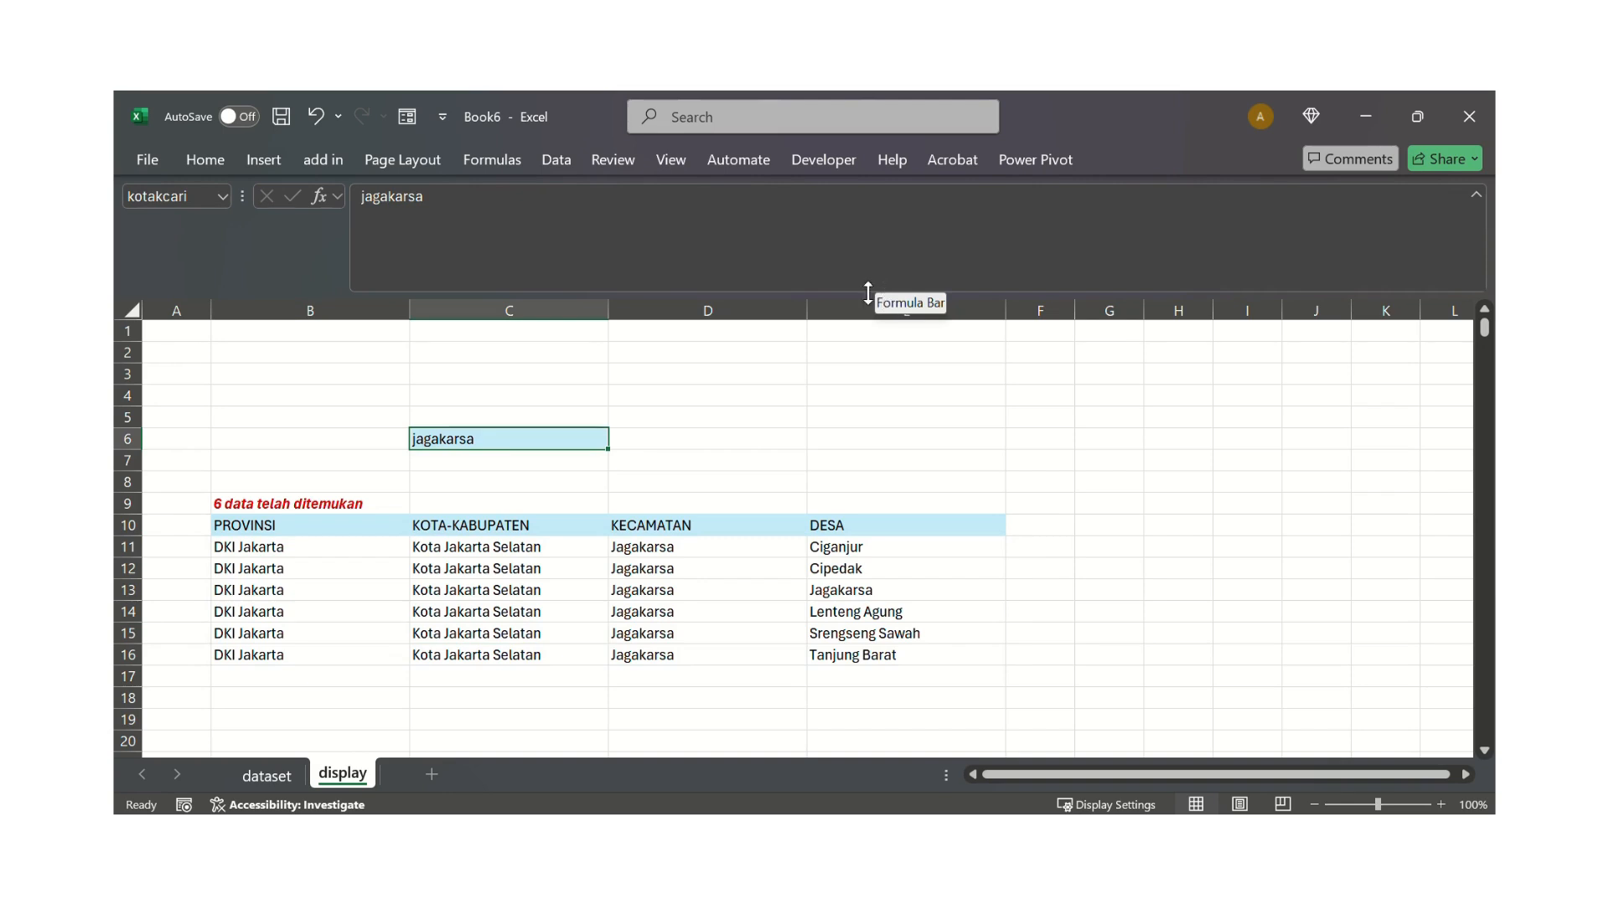
drag(857, 293, 919, 223)
click(486, 417)
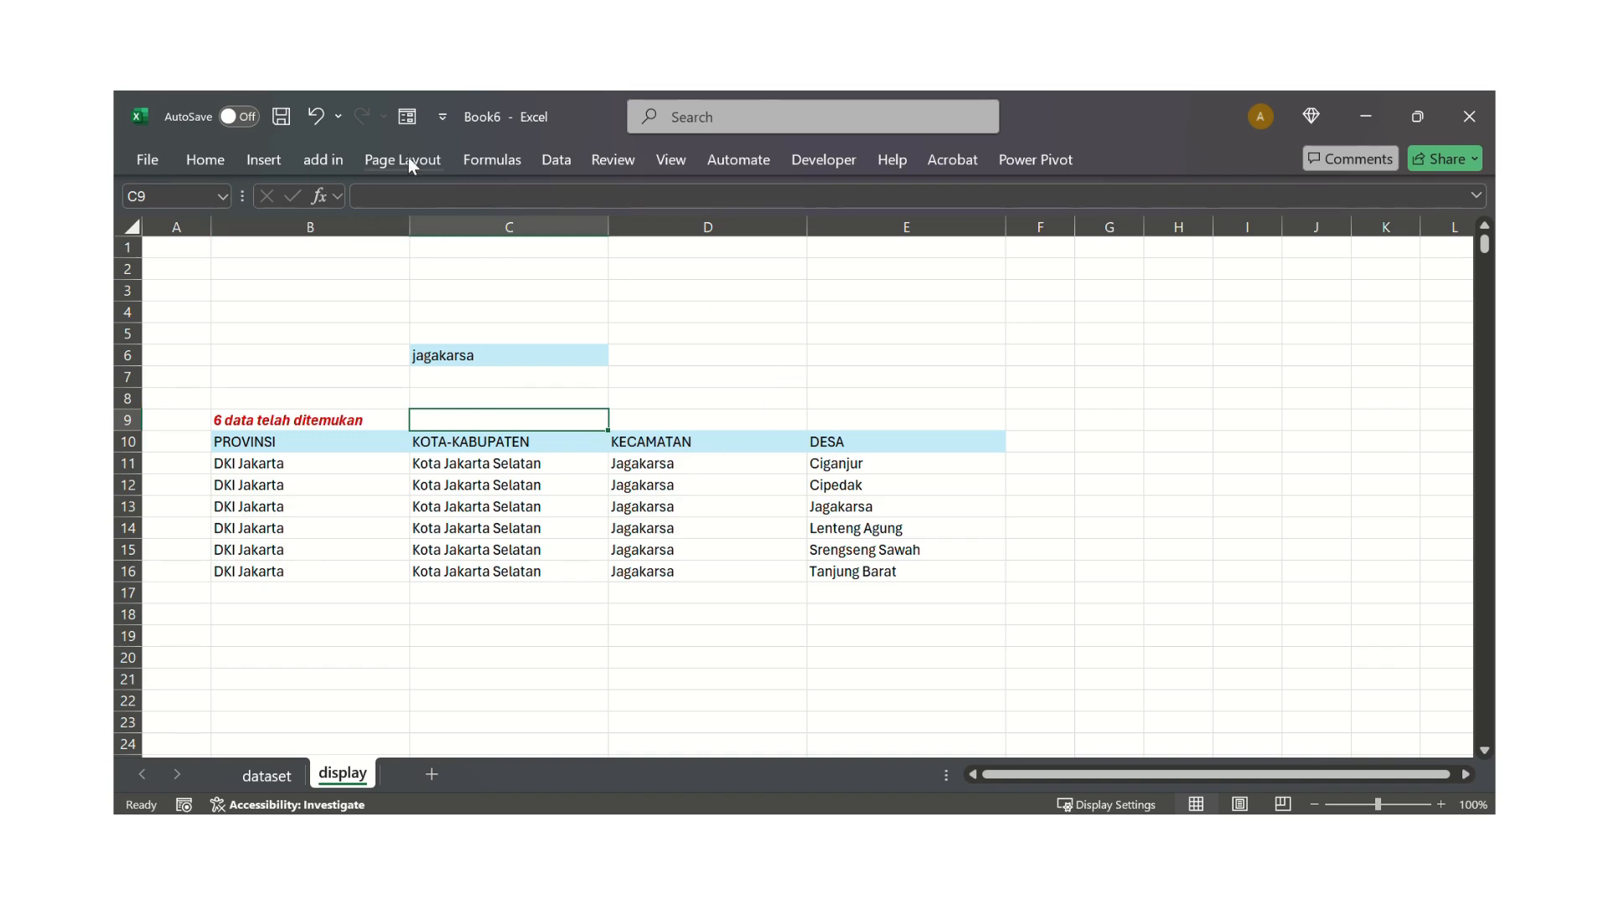
Insert an ActiveX text box beside cell C6, extending across column D into column E around rows 5 to 7
click(838, 172)
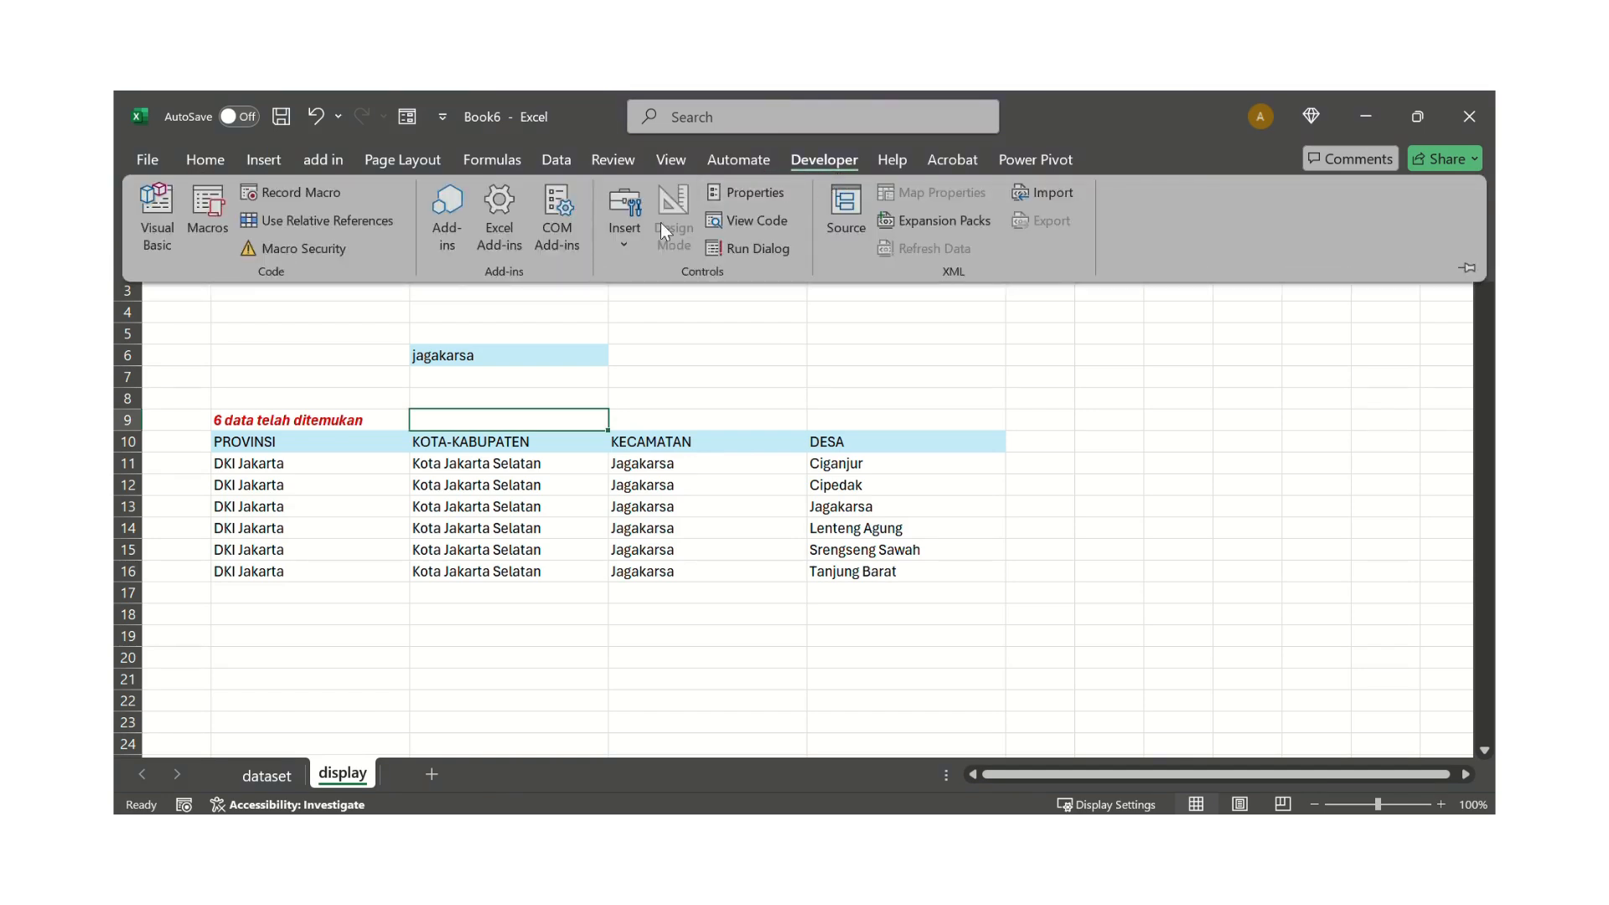
click(623, 249)
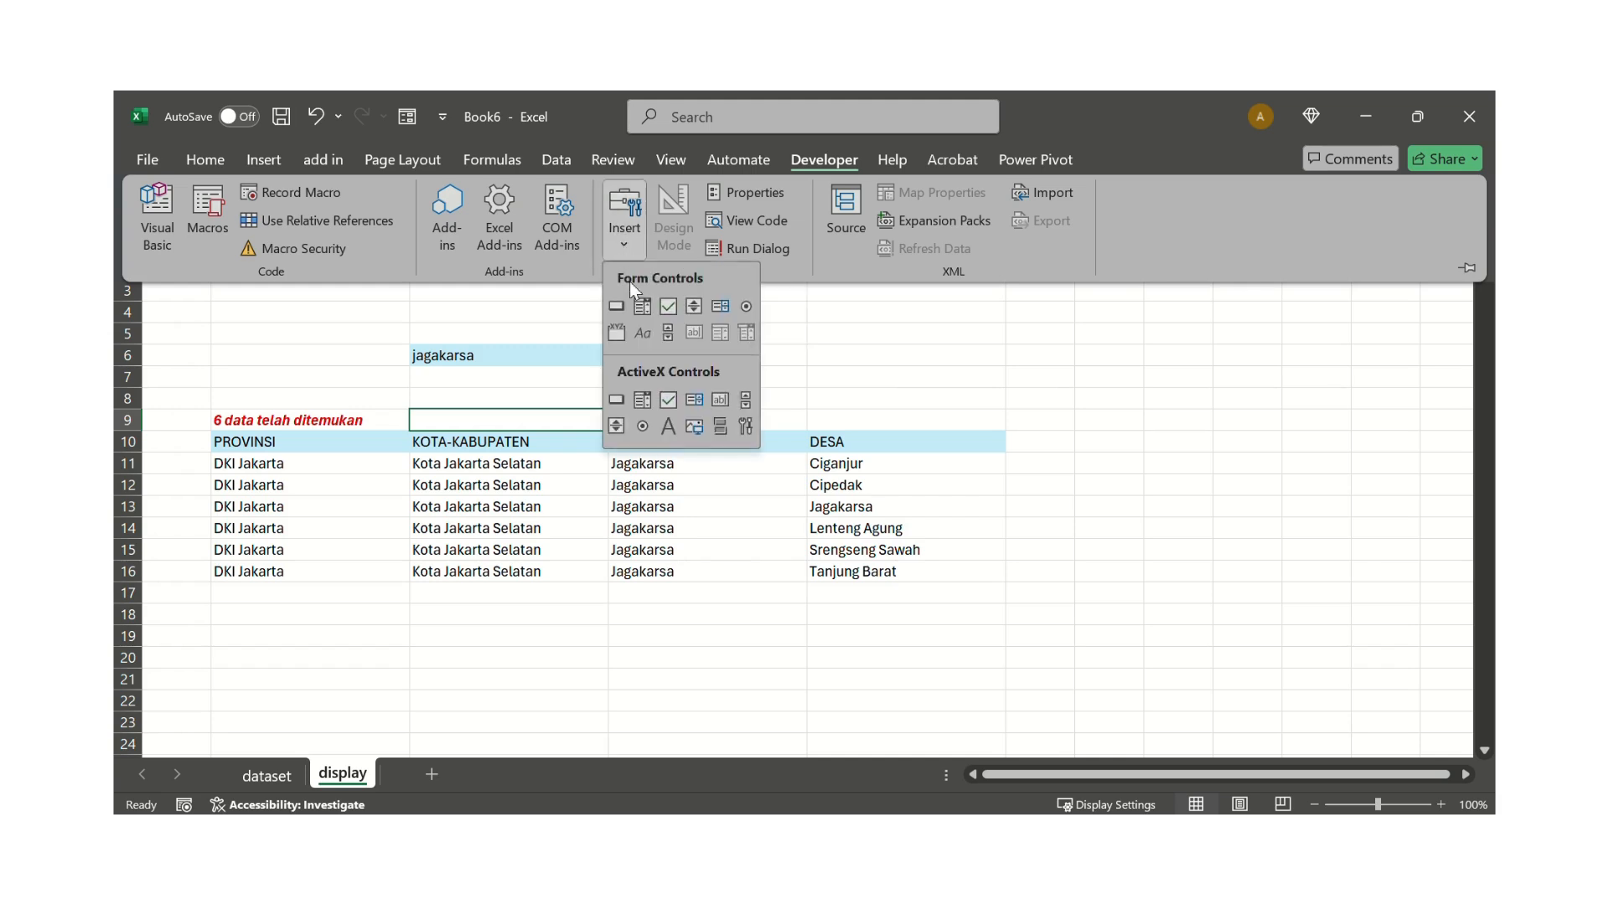
click(723, 405)
drag(621, 336, 876, 370)
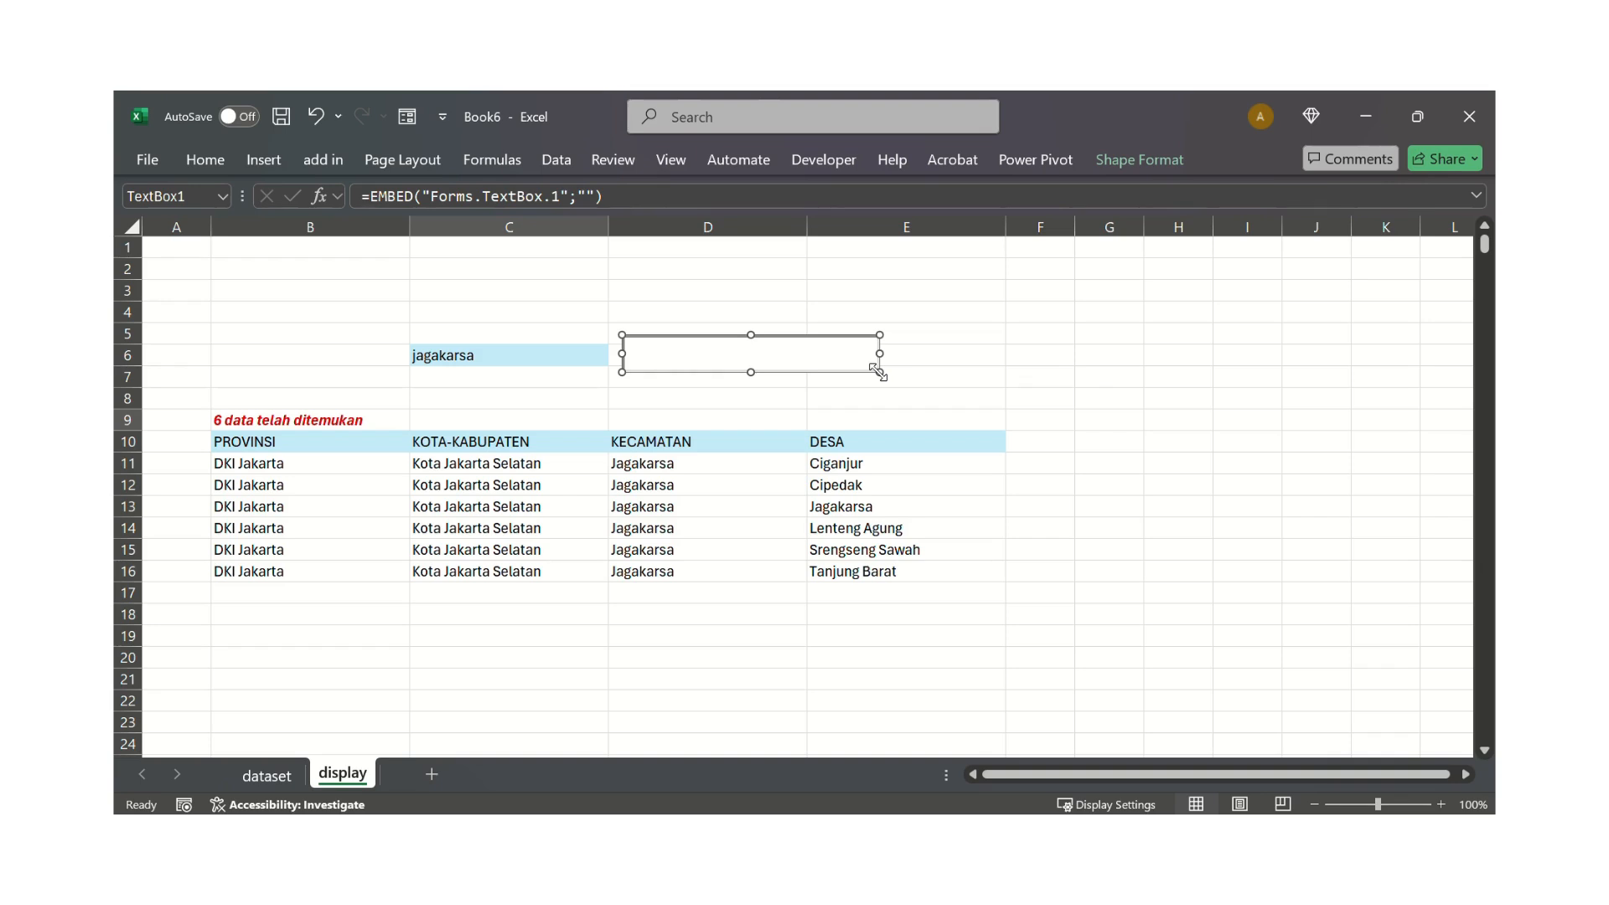
Set the text box's LinkedCell property to kotakcari and close its properties
right_click(879, 373)
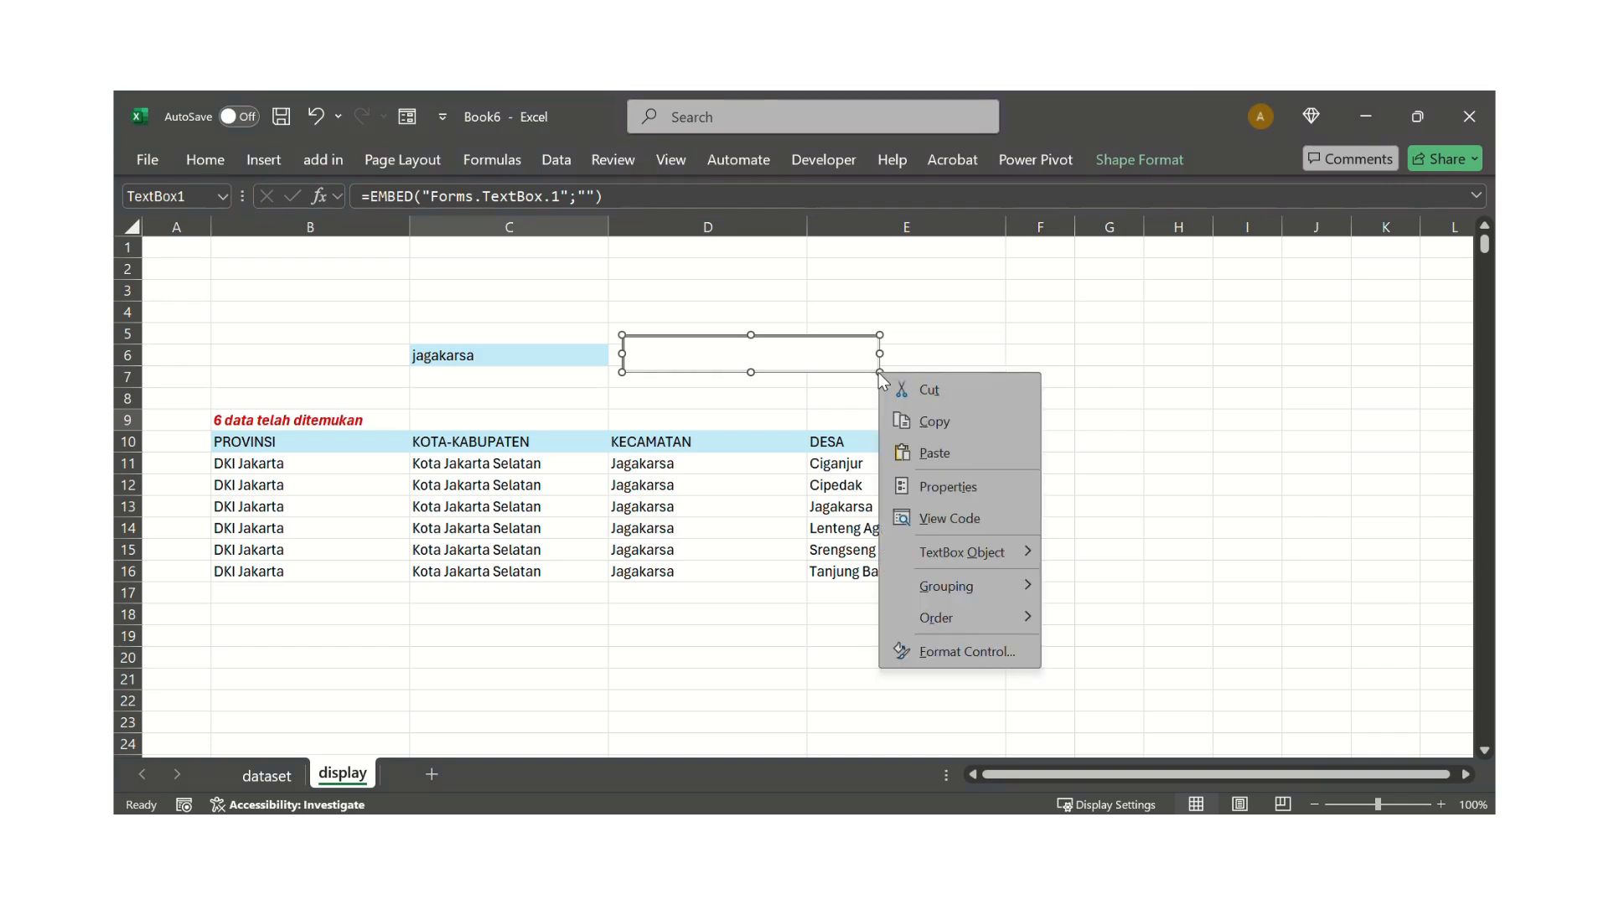
click(978, 488)
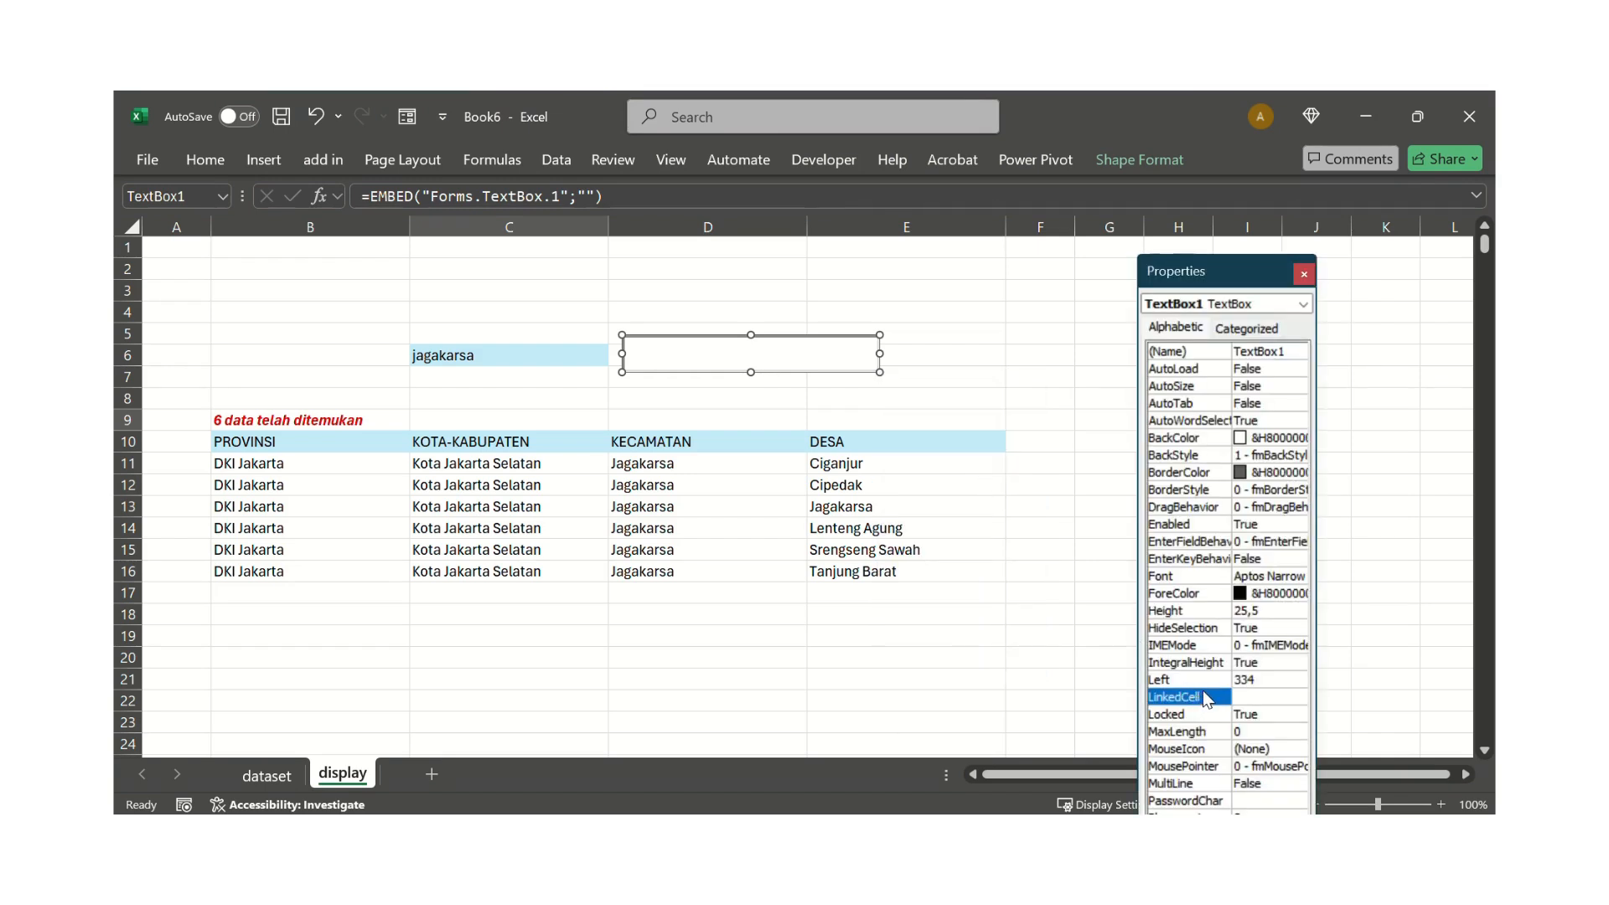
click(1257, 698)
text(kotakcari)
click(1304, 274)
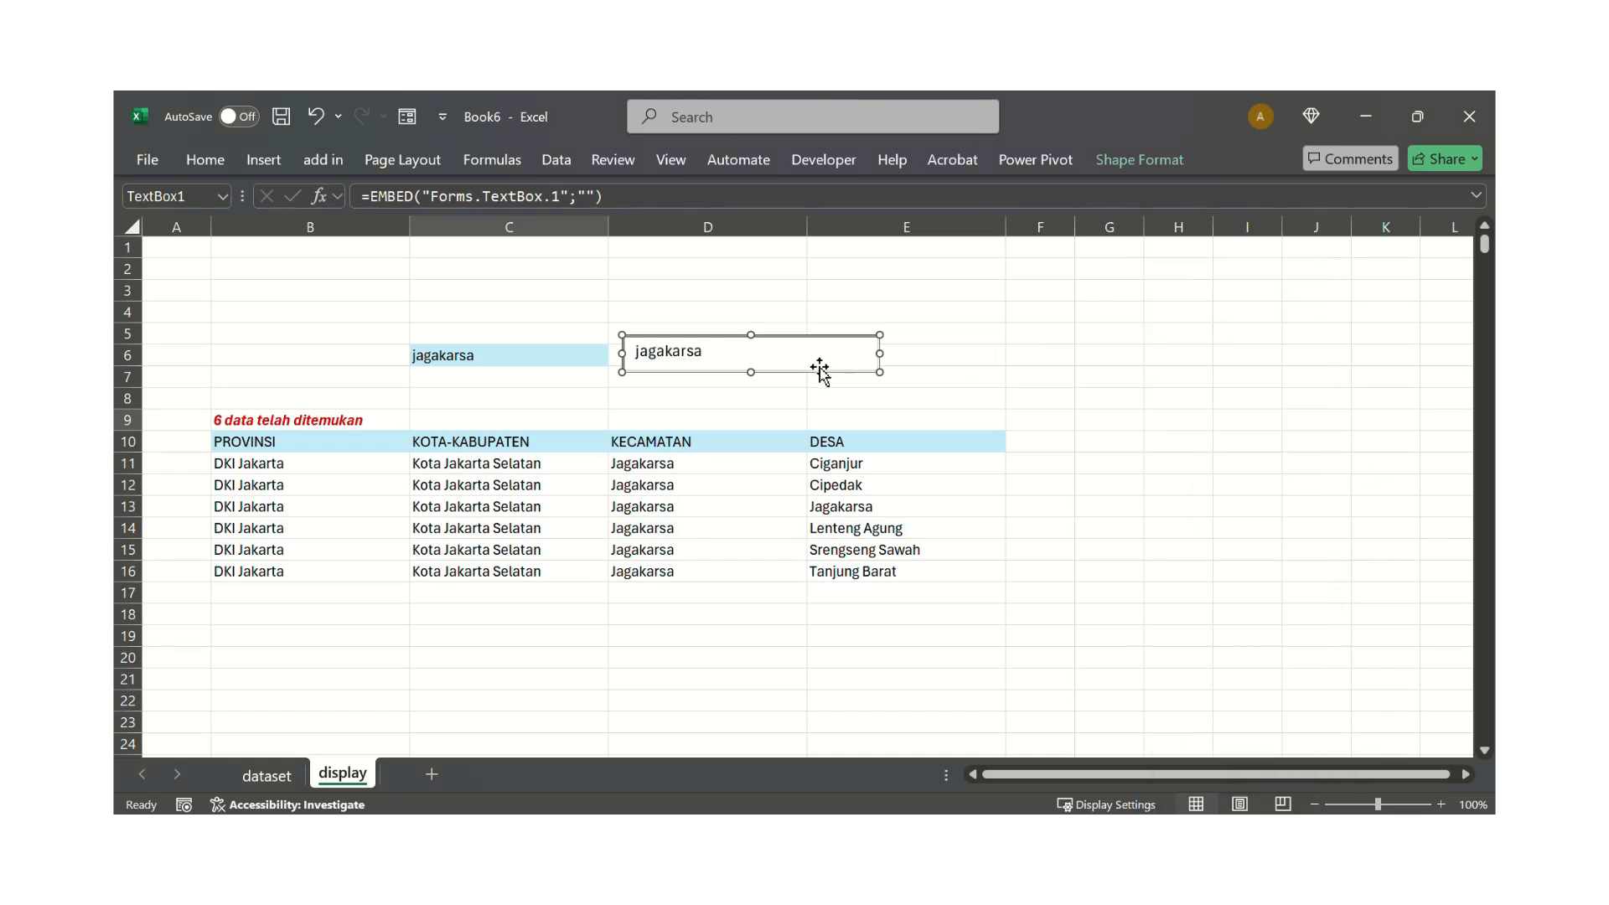
Shift the text box slightly within the area beside C6 and turn off Design Mode
drag(808, 367, 817, 373)
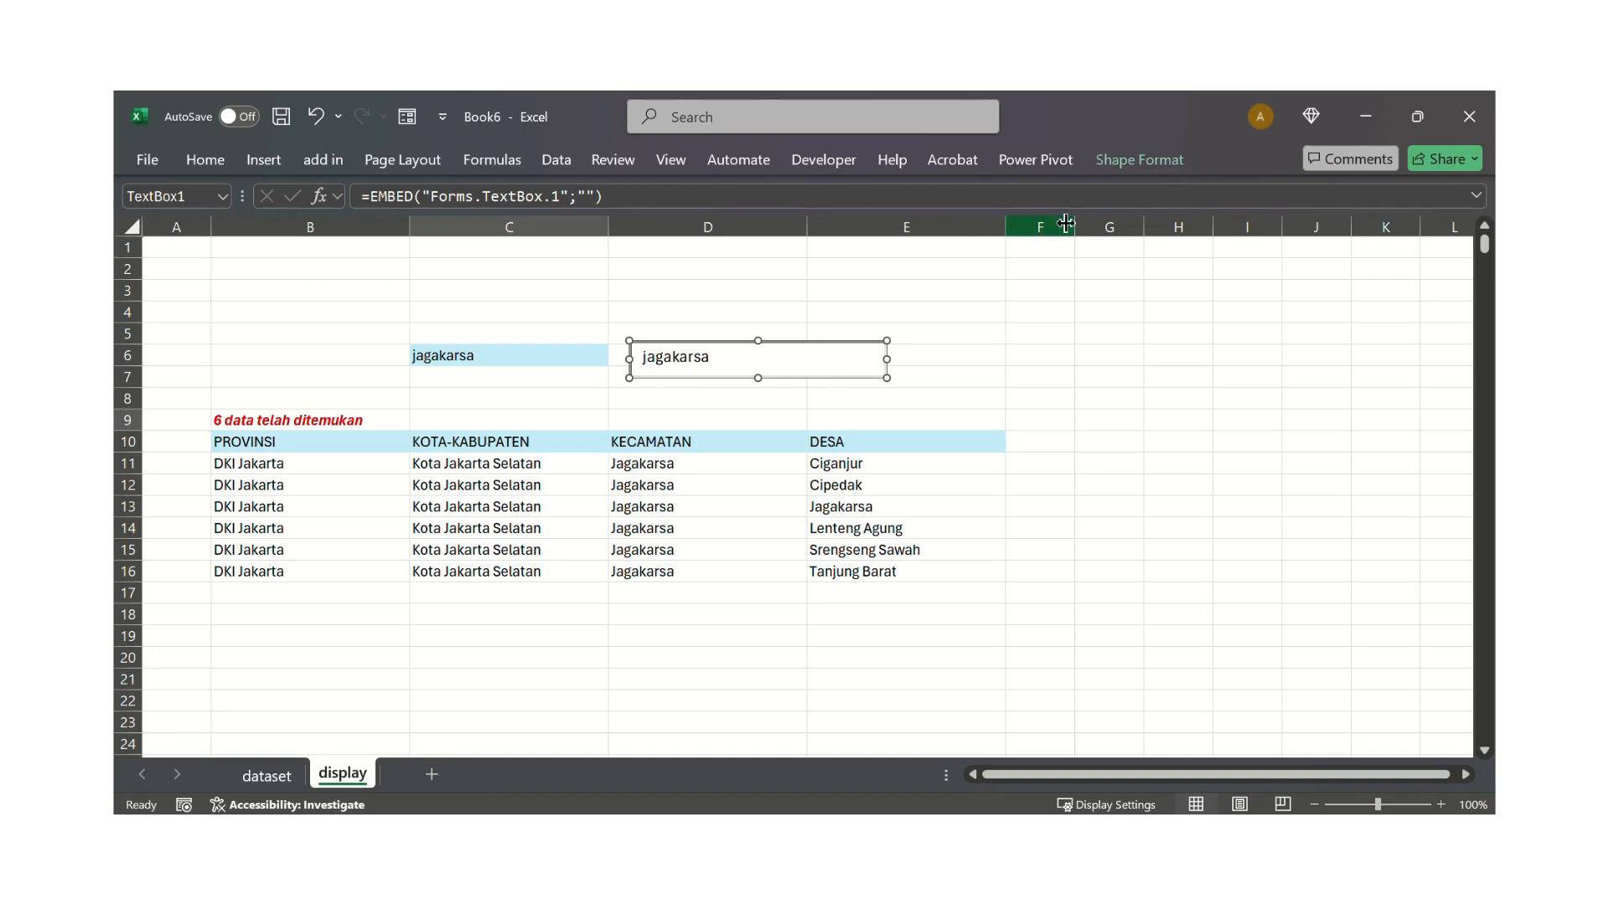
click(798, 160)
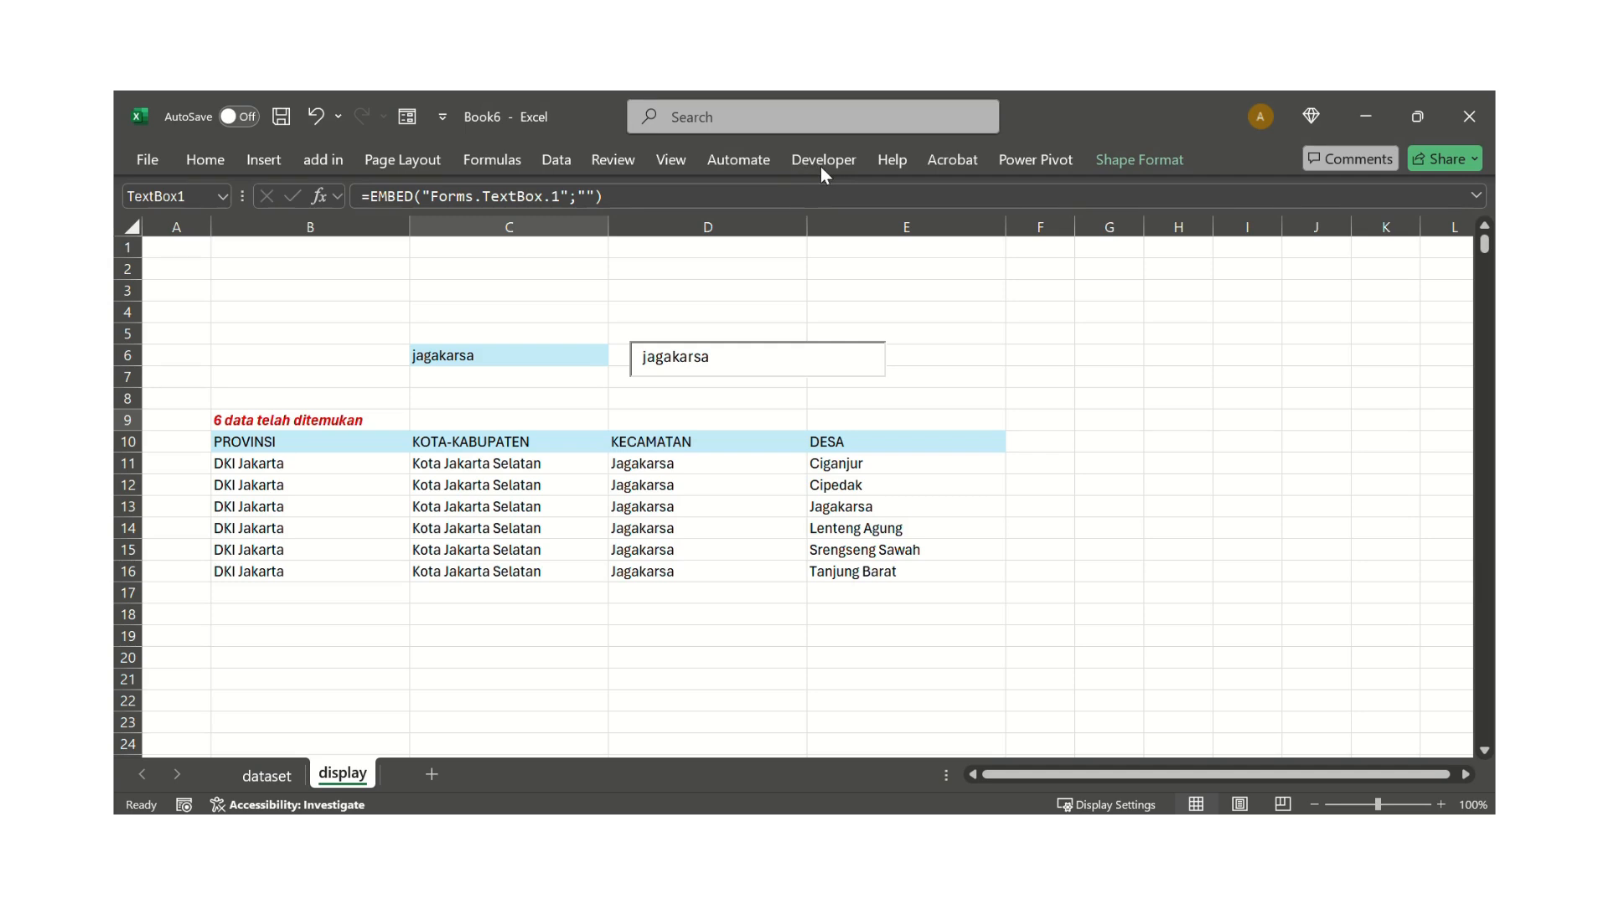
click(833, 168)
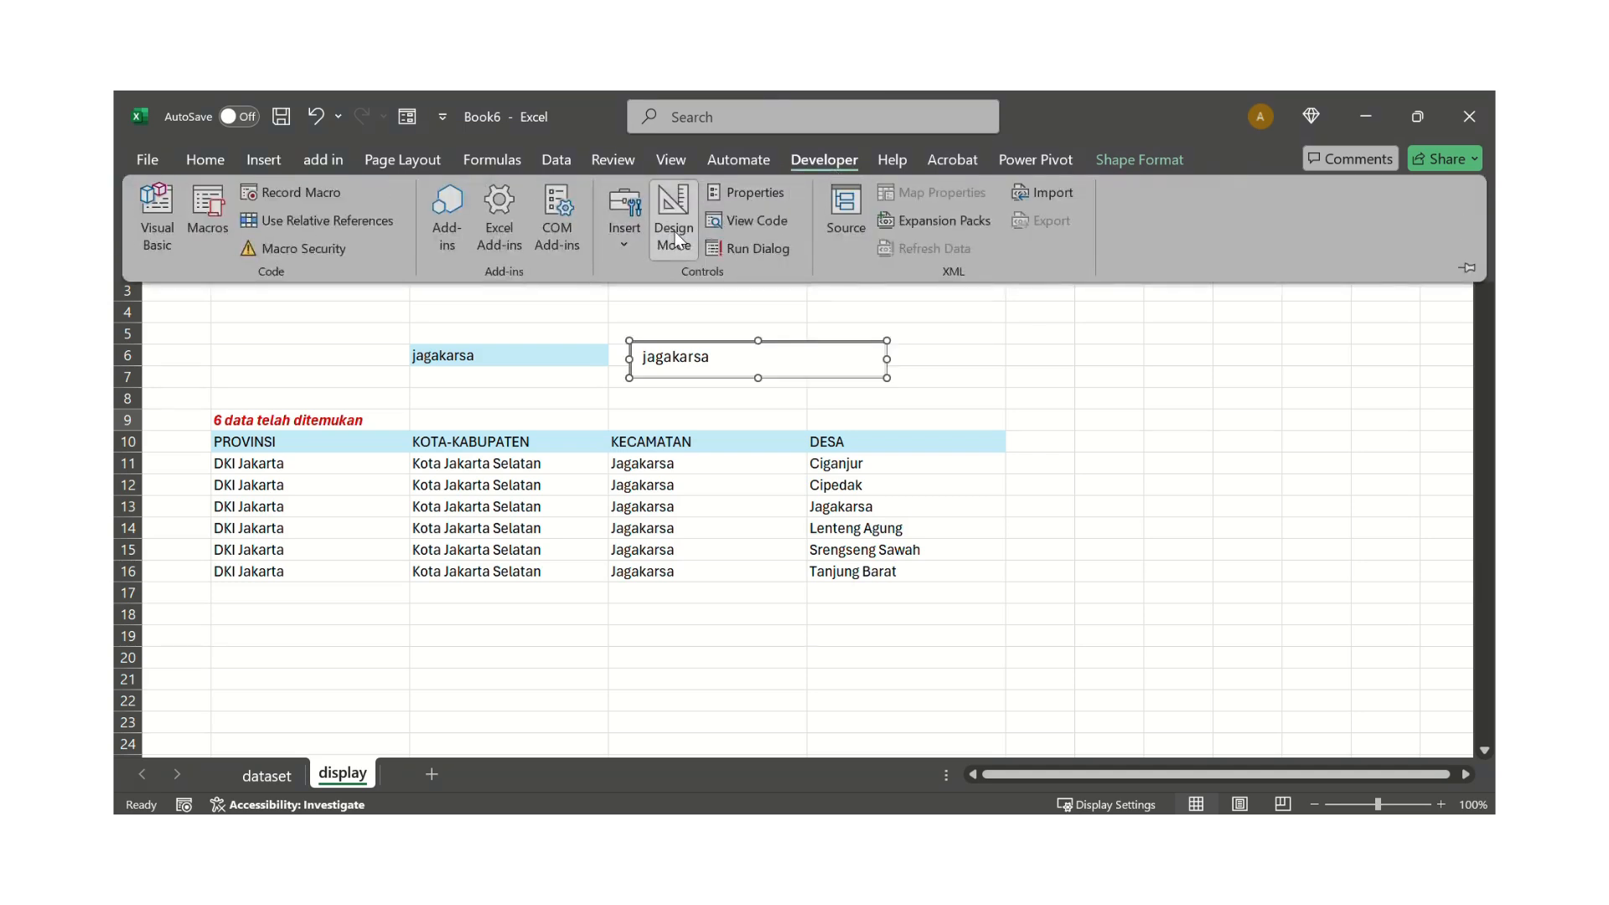
click(676, 240)
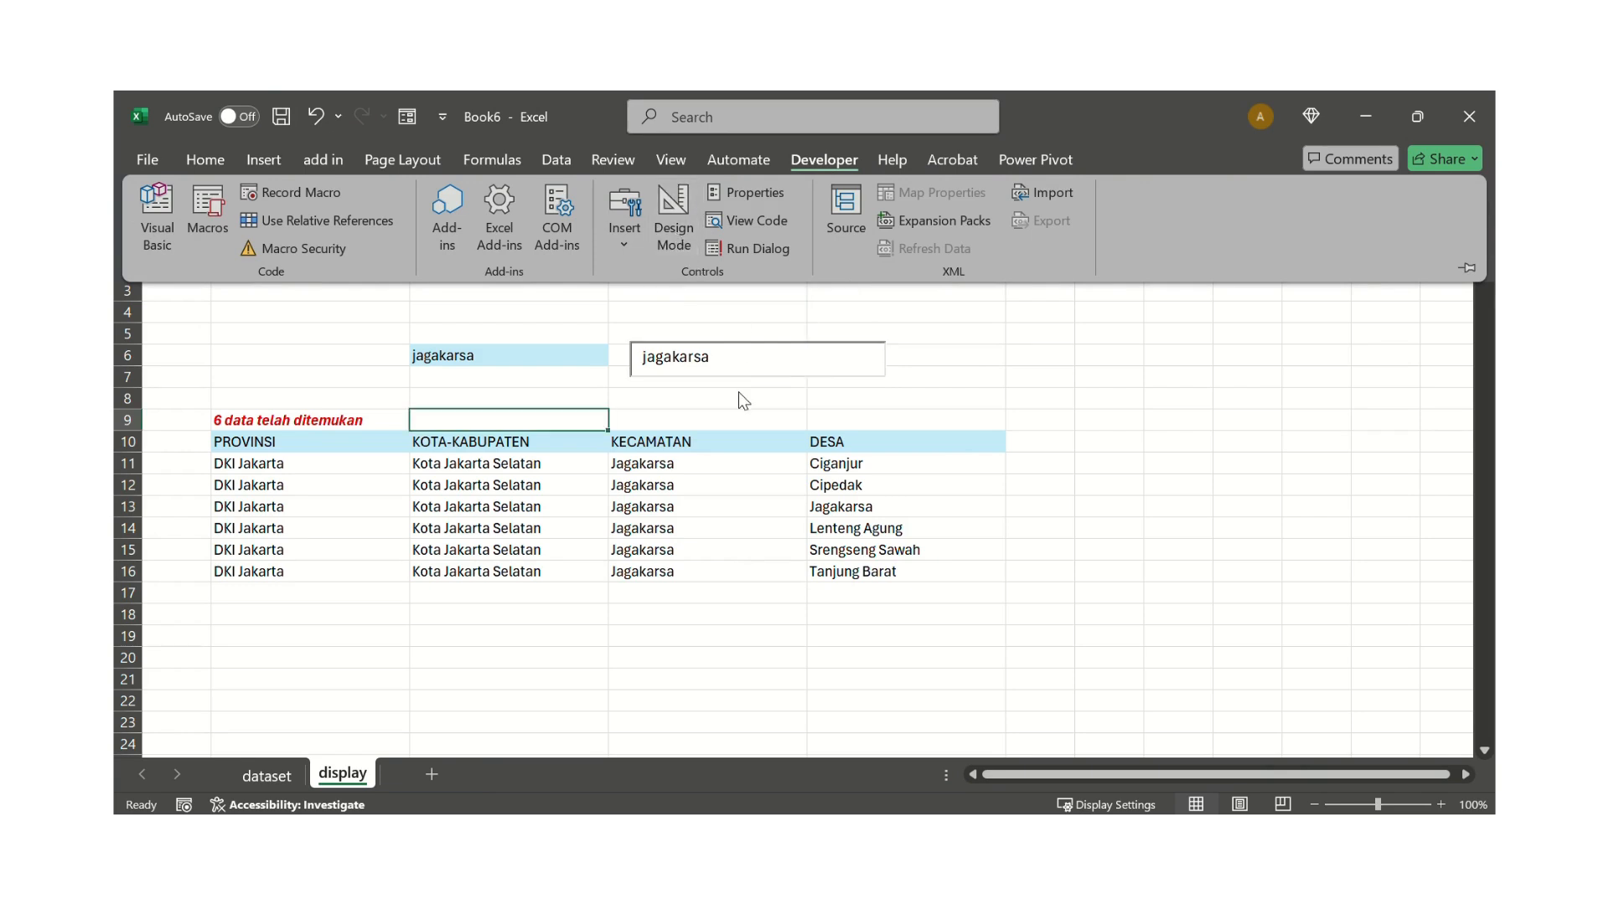
Clear the search term in the text box and check the message and results for an empty search
click(738, 359)
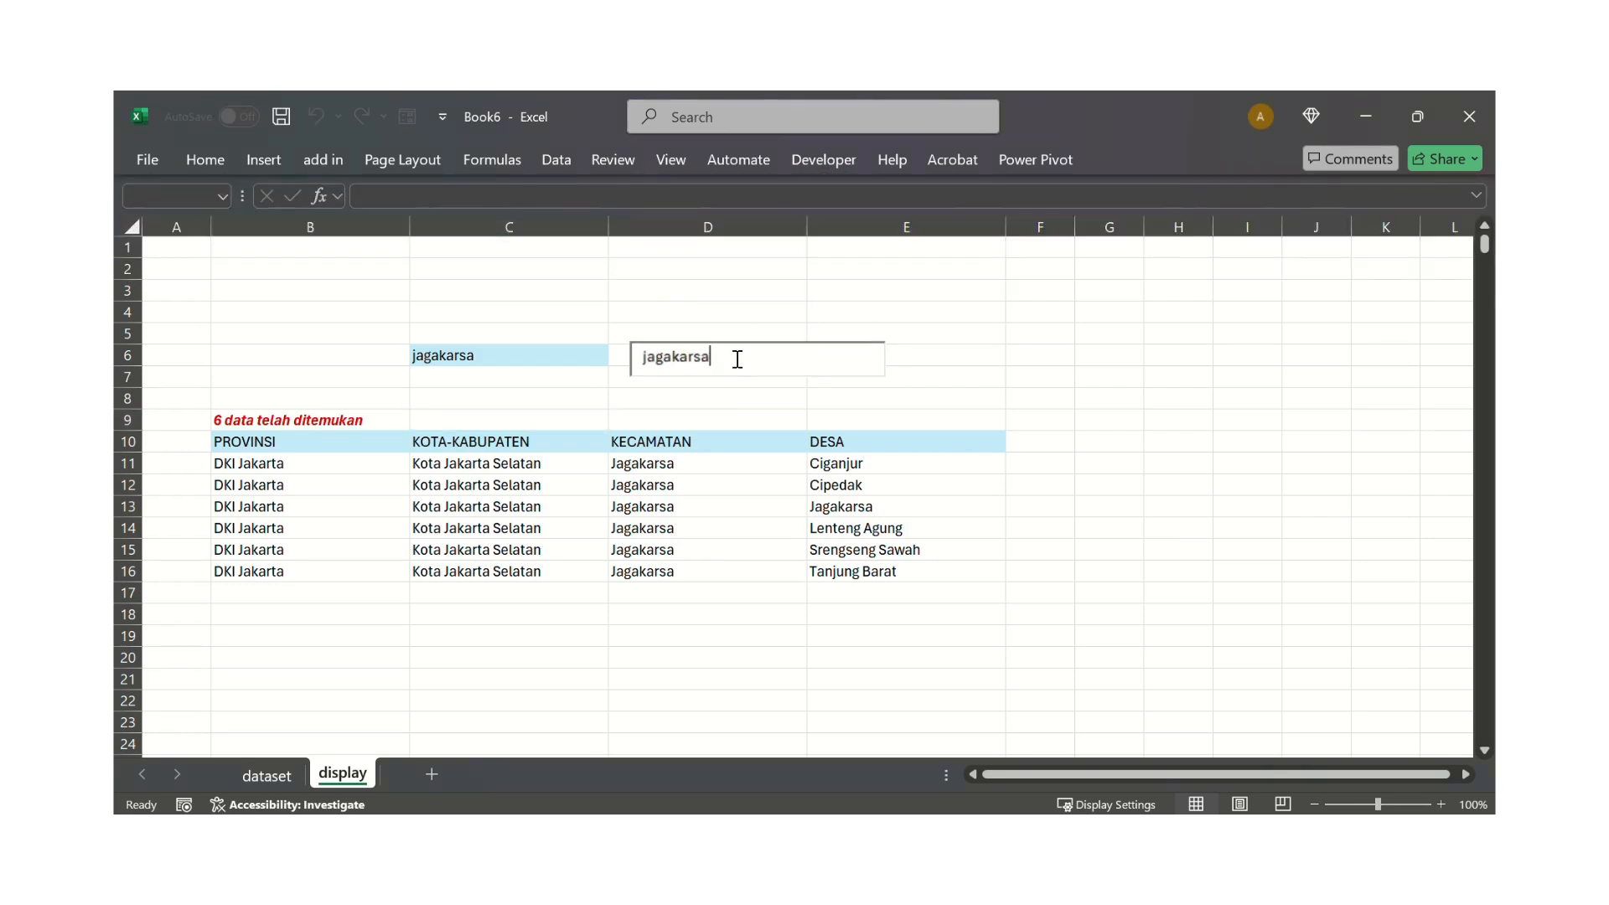
key(BackSpace)
key(BackSpace)
key(BackSpace)
key(BackSpace)
key(BackSpace)
key(BackSpace)
key(BackSpace)
key(BackSpace)
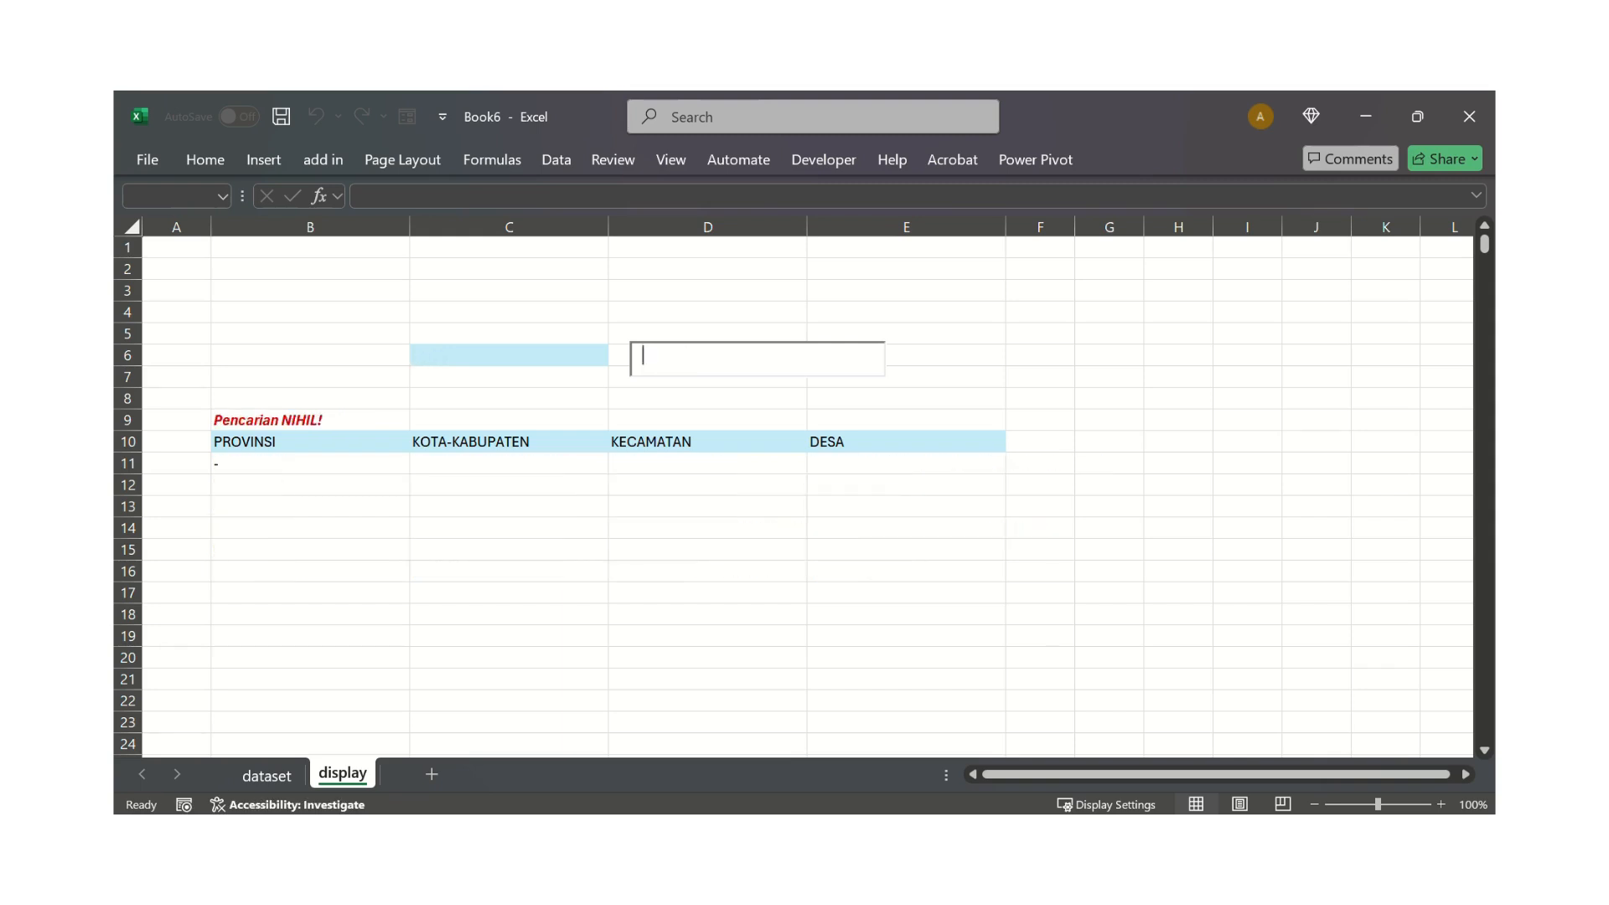
Search for "giriharjo" in the text box, shorten the term to "giriharj", and check how the filtered rows update
text(gi)
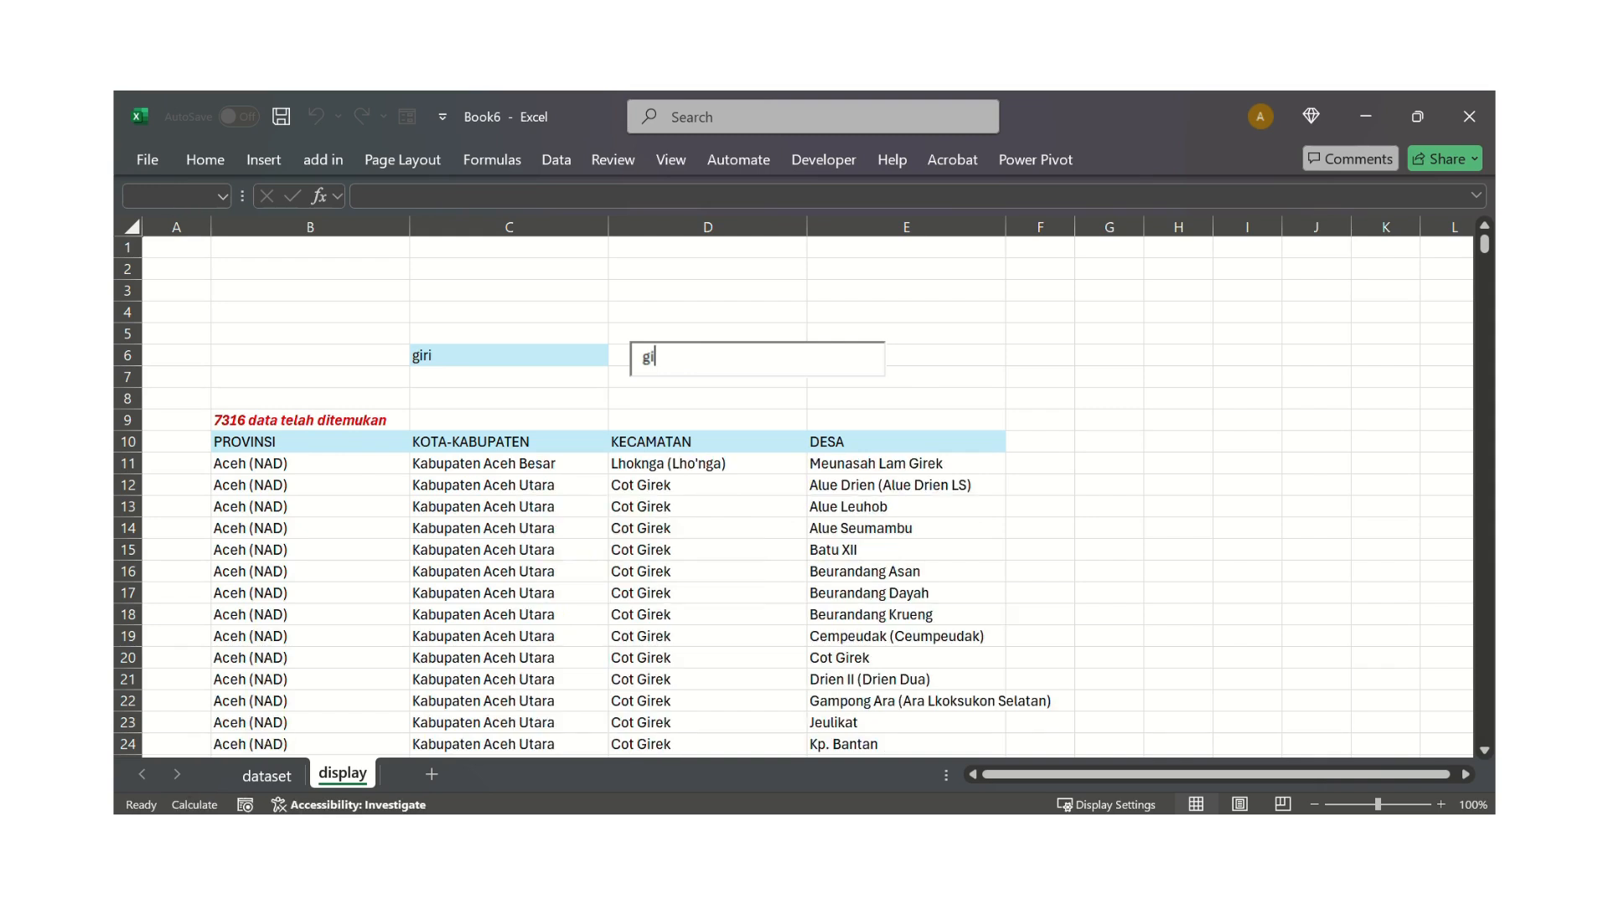
text(rihar)
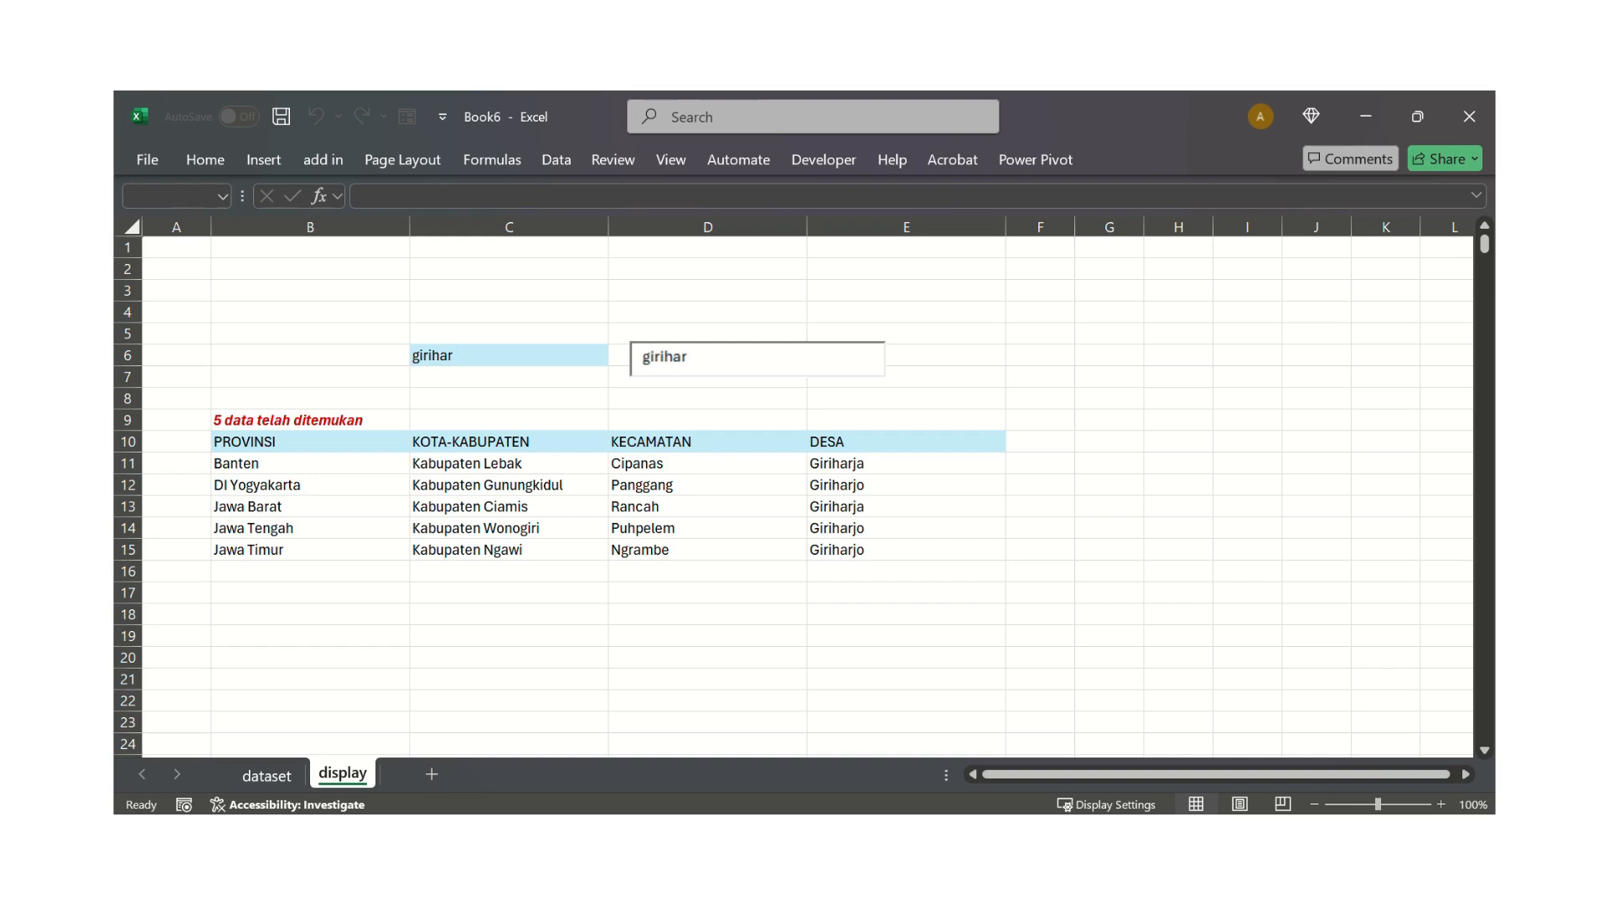
text(jo)
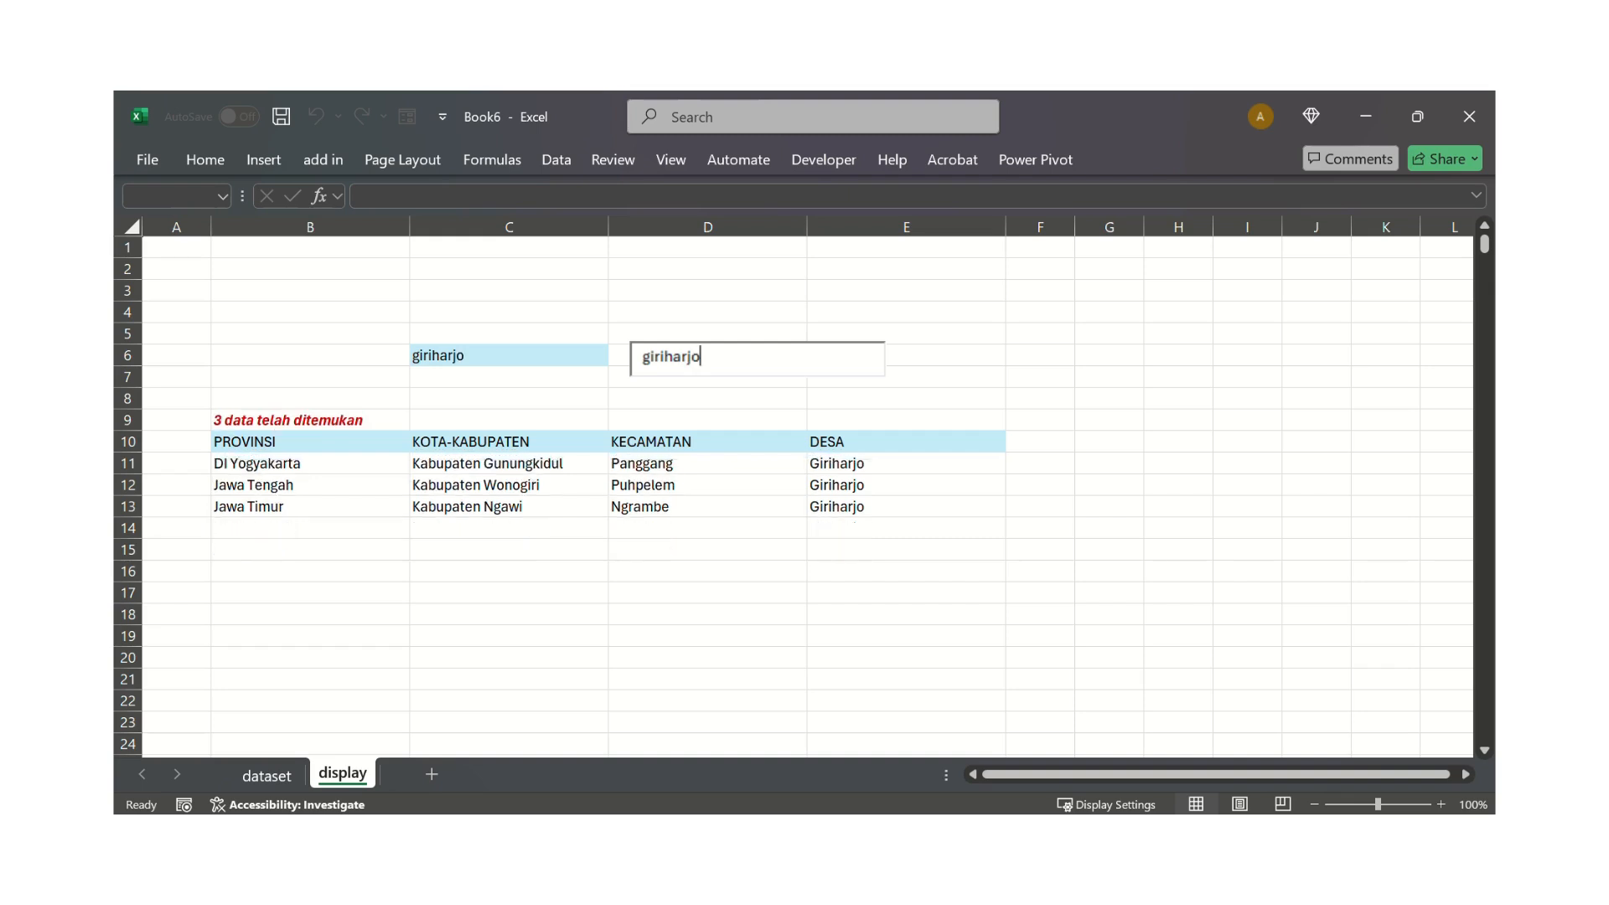
key(BackSpace)
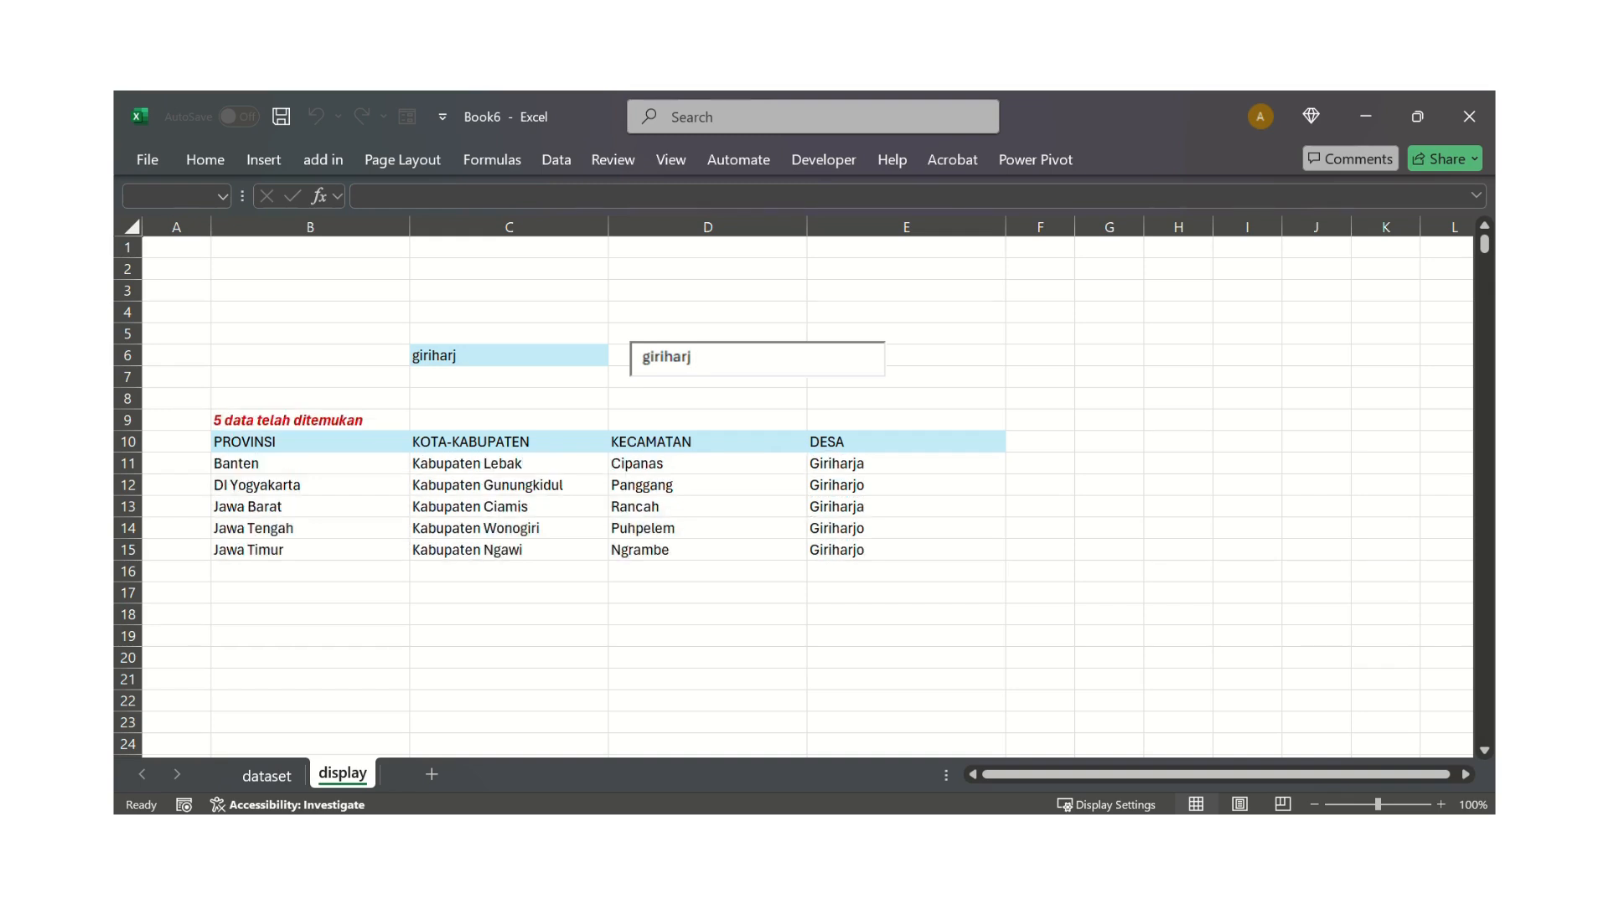
key(Escape)
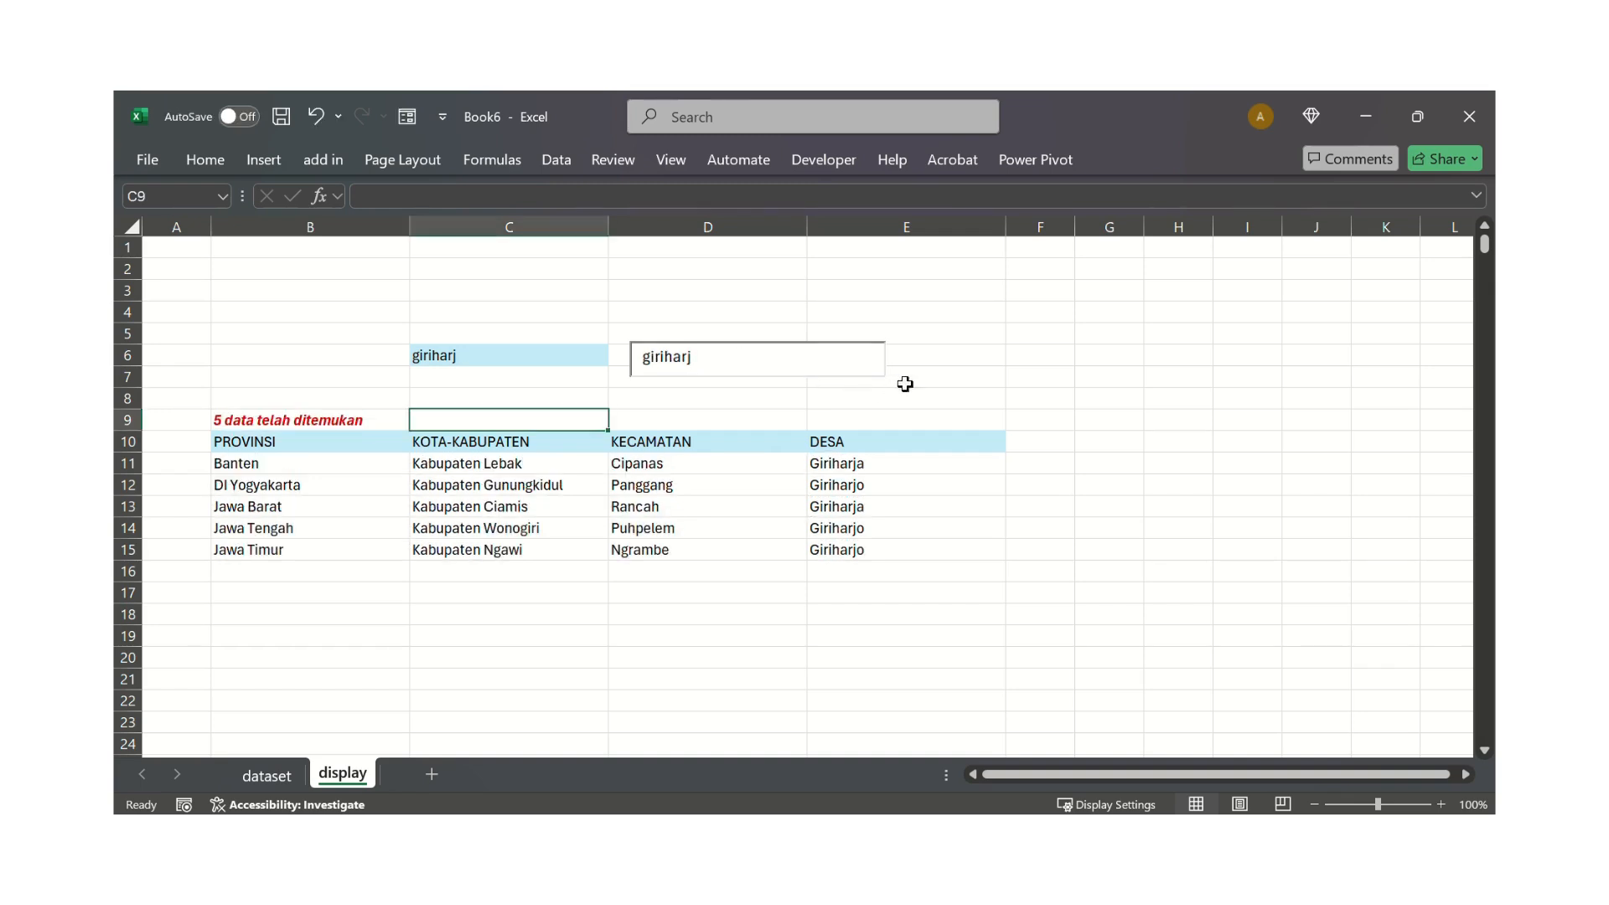
Turn on Design Mode and move the text box over cell C6 so that it covers the linked cell
click(880, 365)
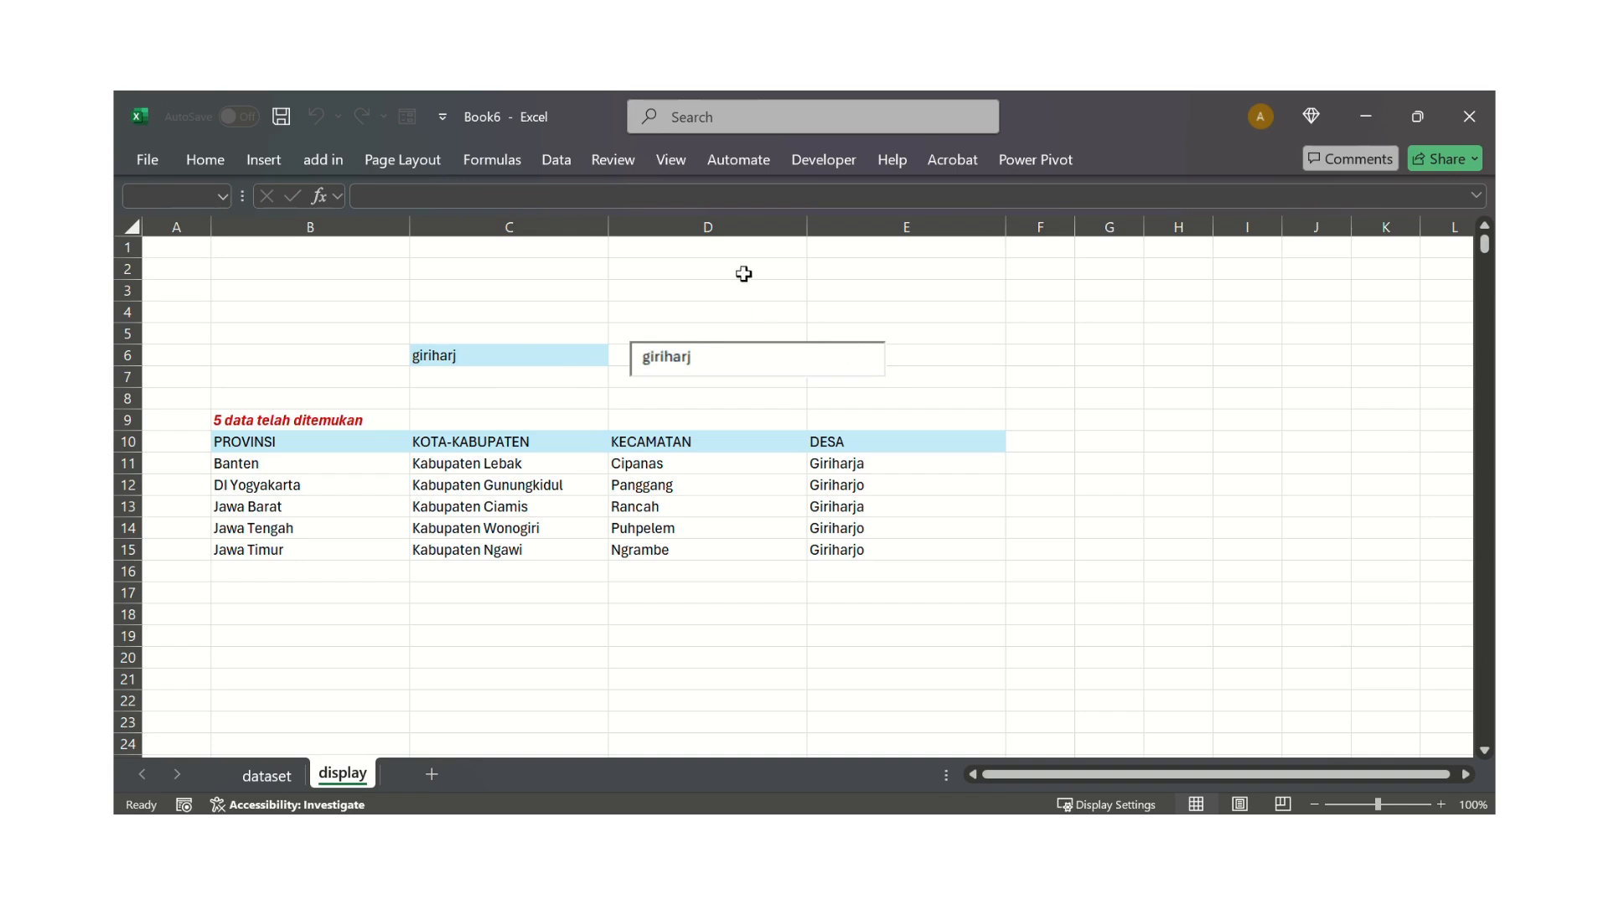
click(838, 170)
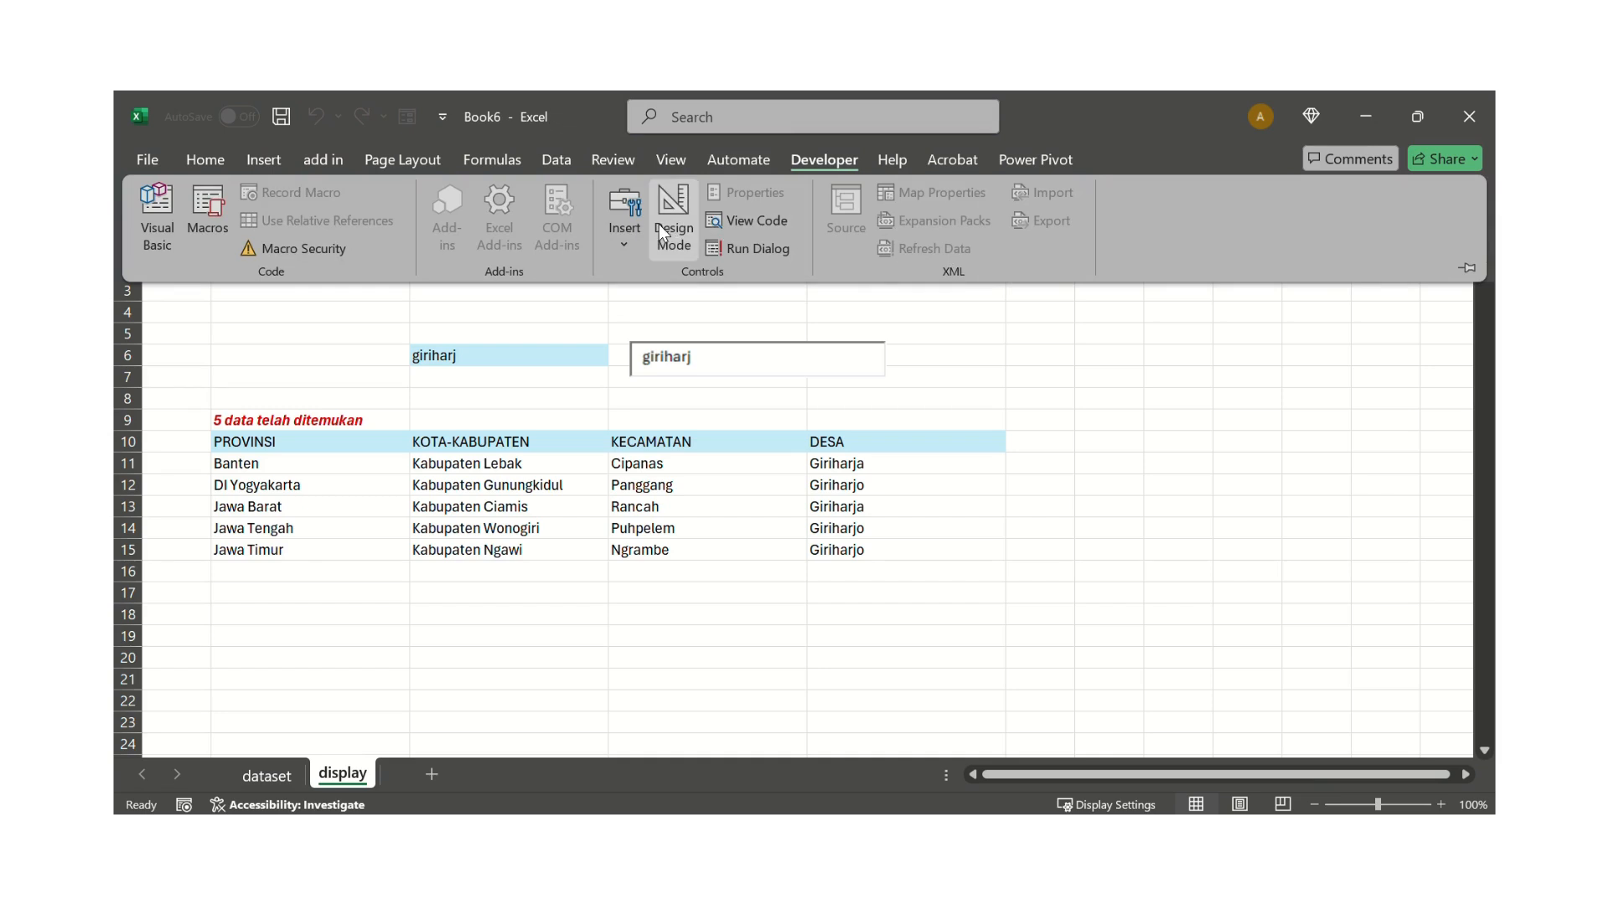
click(659, 223)
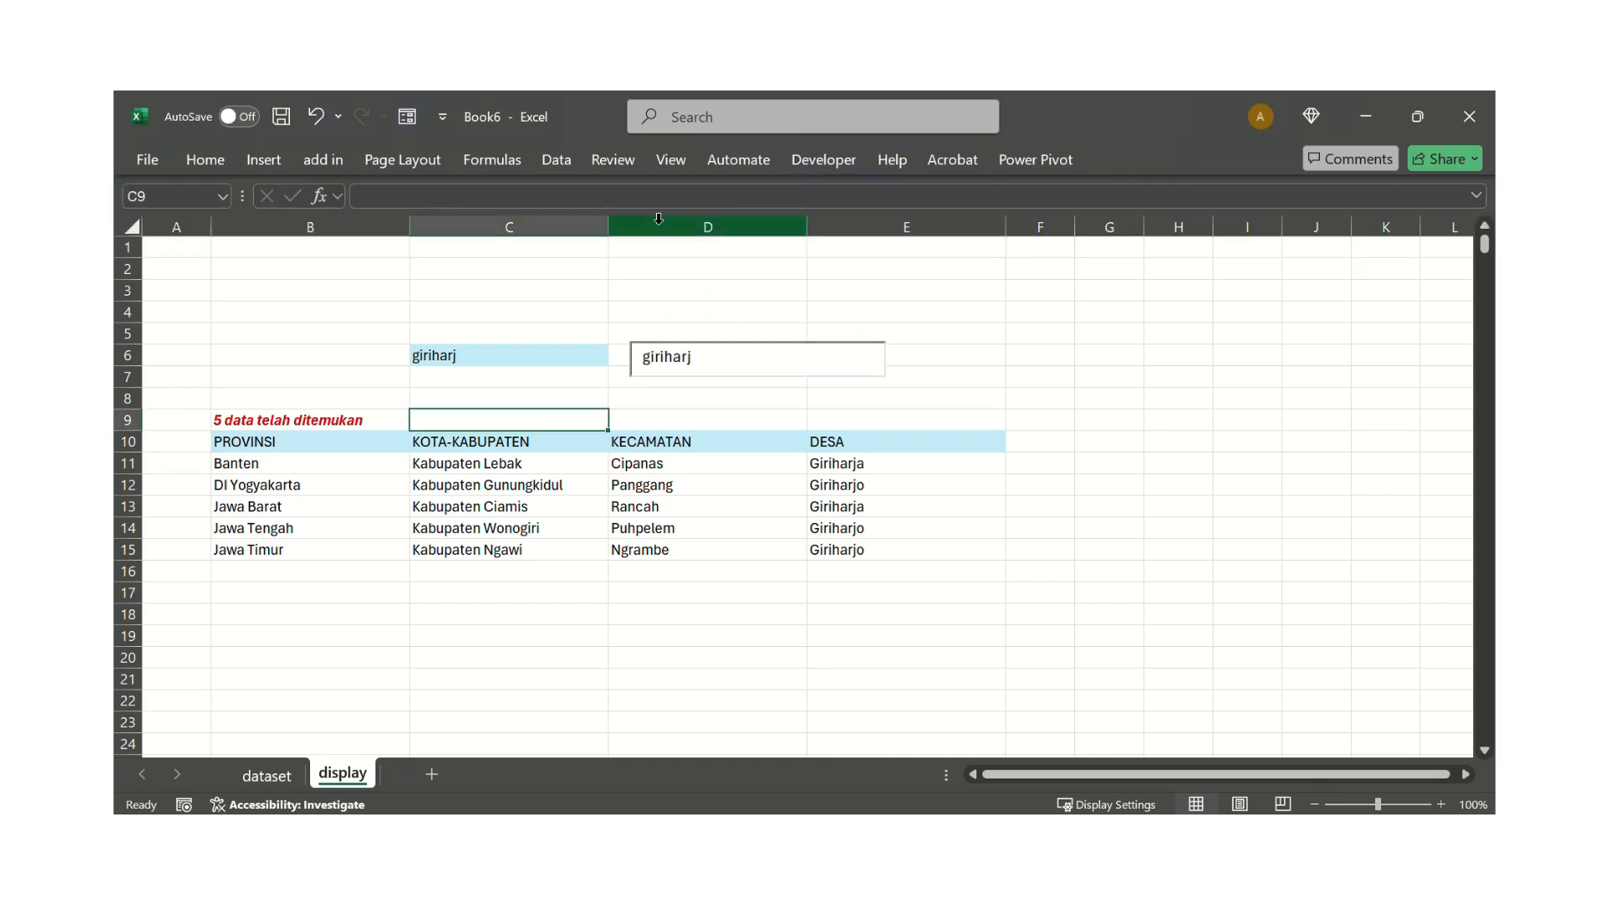
click(844, 360)
drag(845, 361, 616, 358)
click(750, 369)
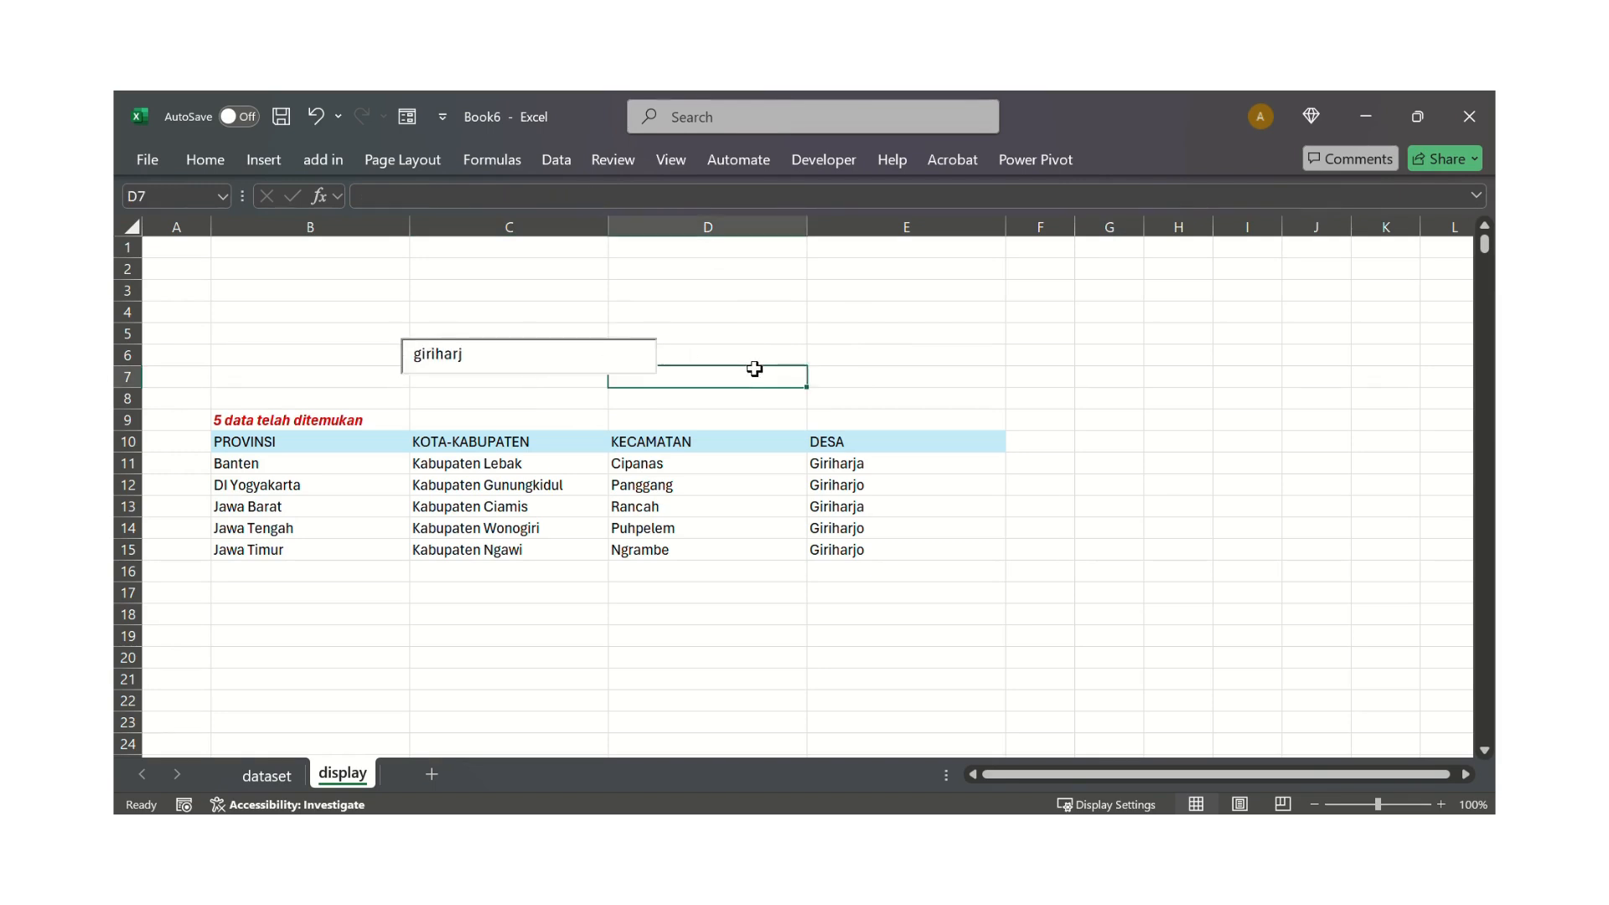
click(637, 355)
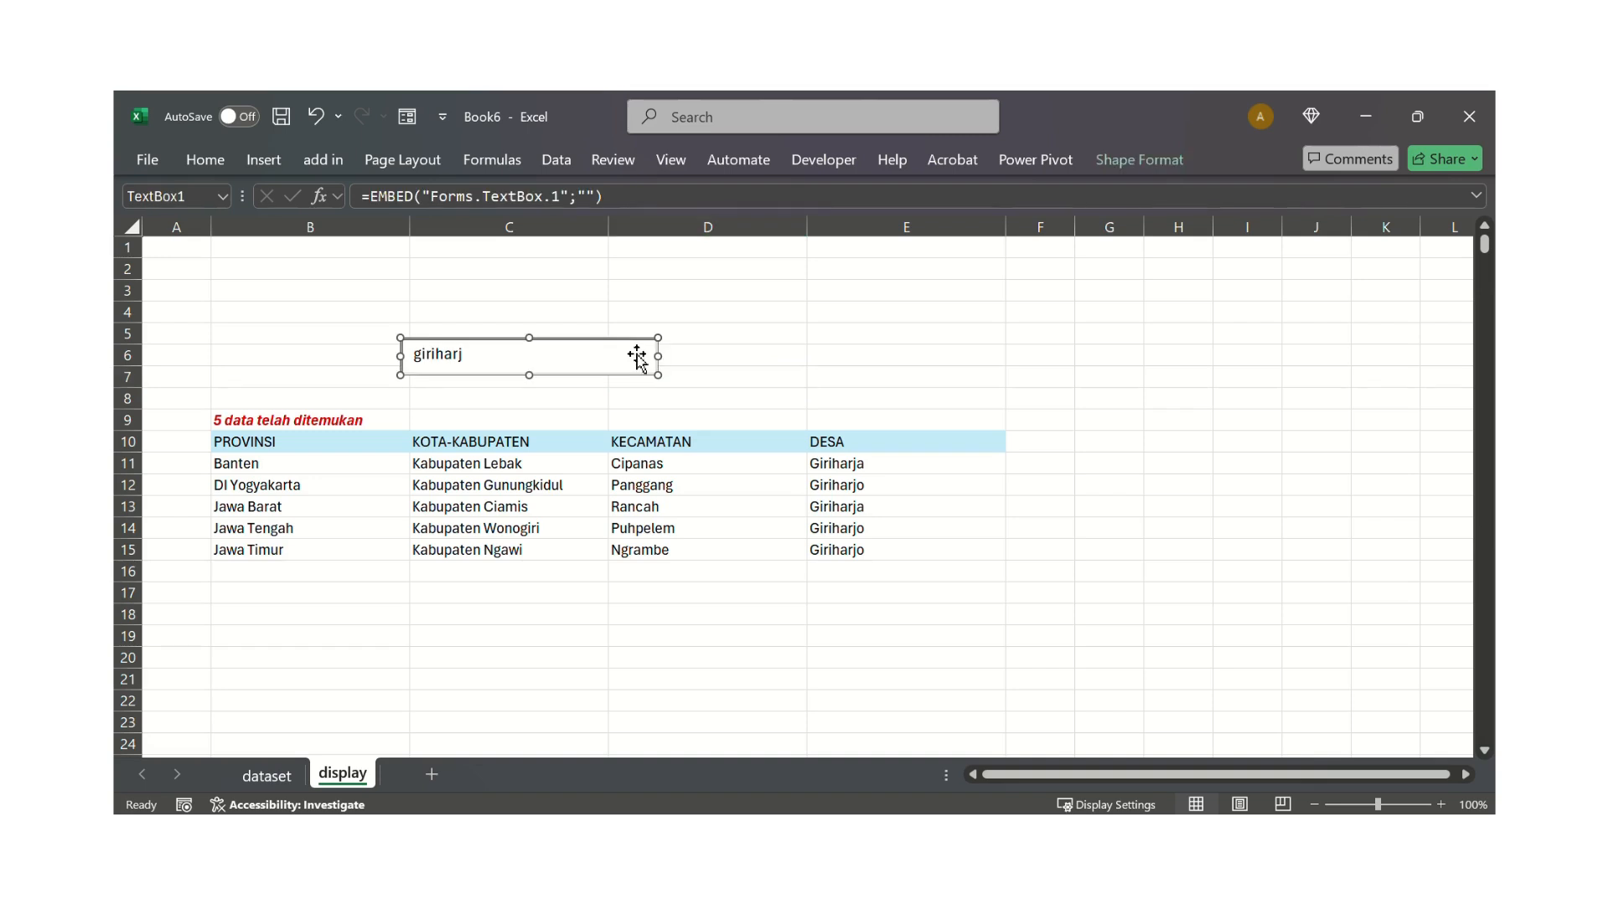
click(750, 370)
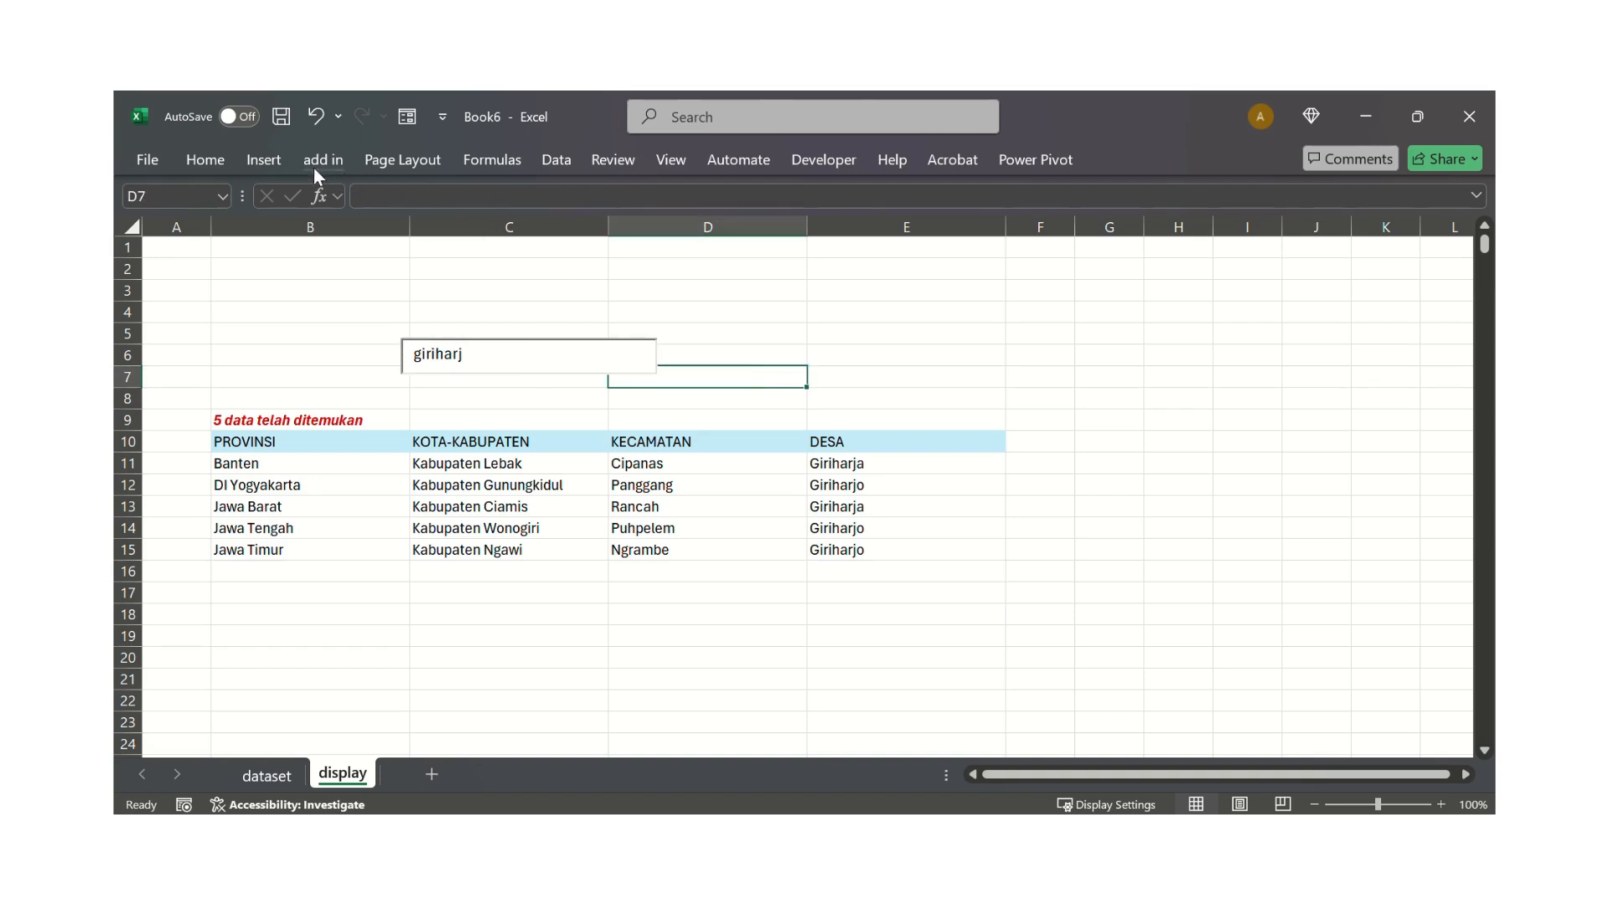
Insert the Pngtree search bar PNG from the Downloads folder over the cells and move it onto the search results area
click(265, 159)
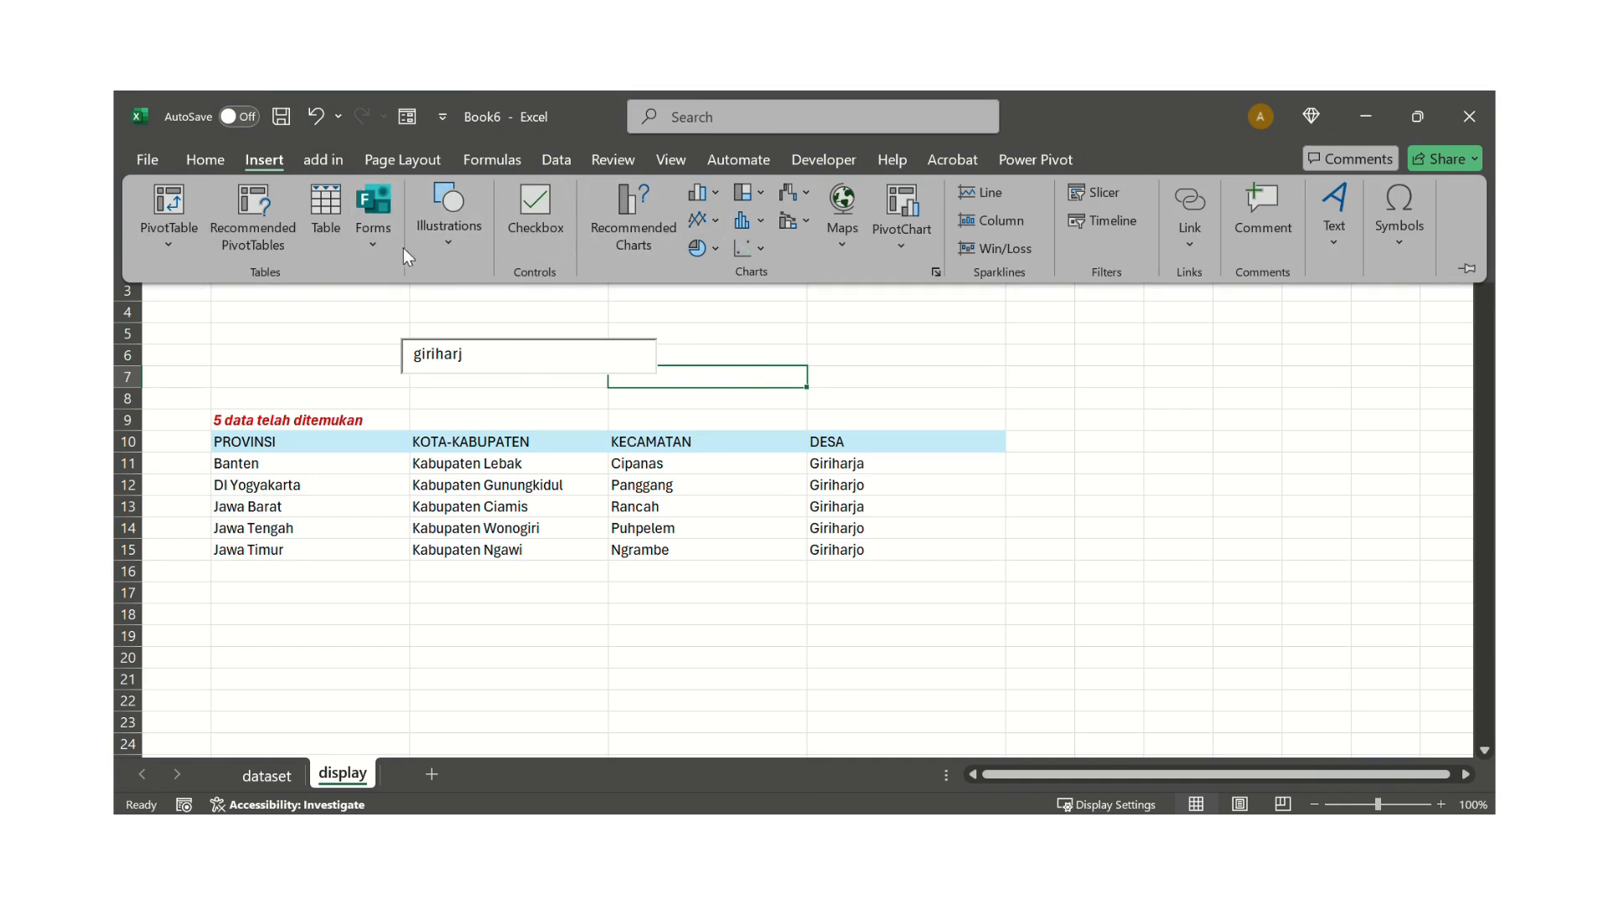
click(449, 239)
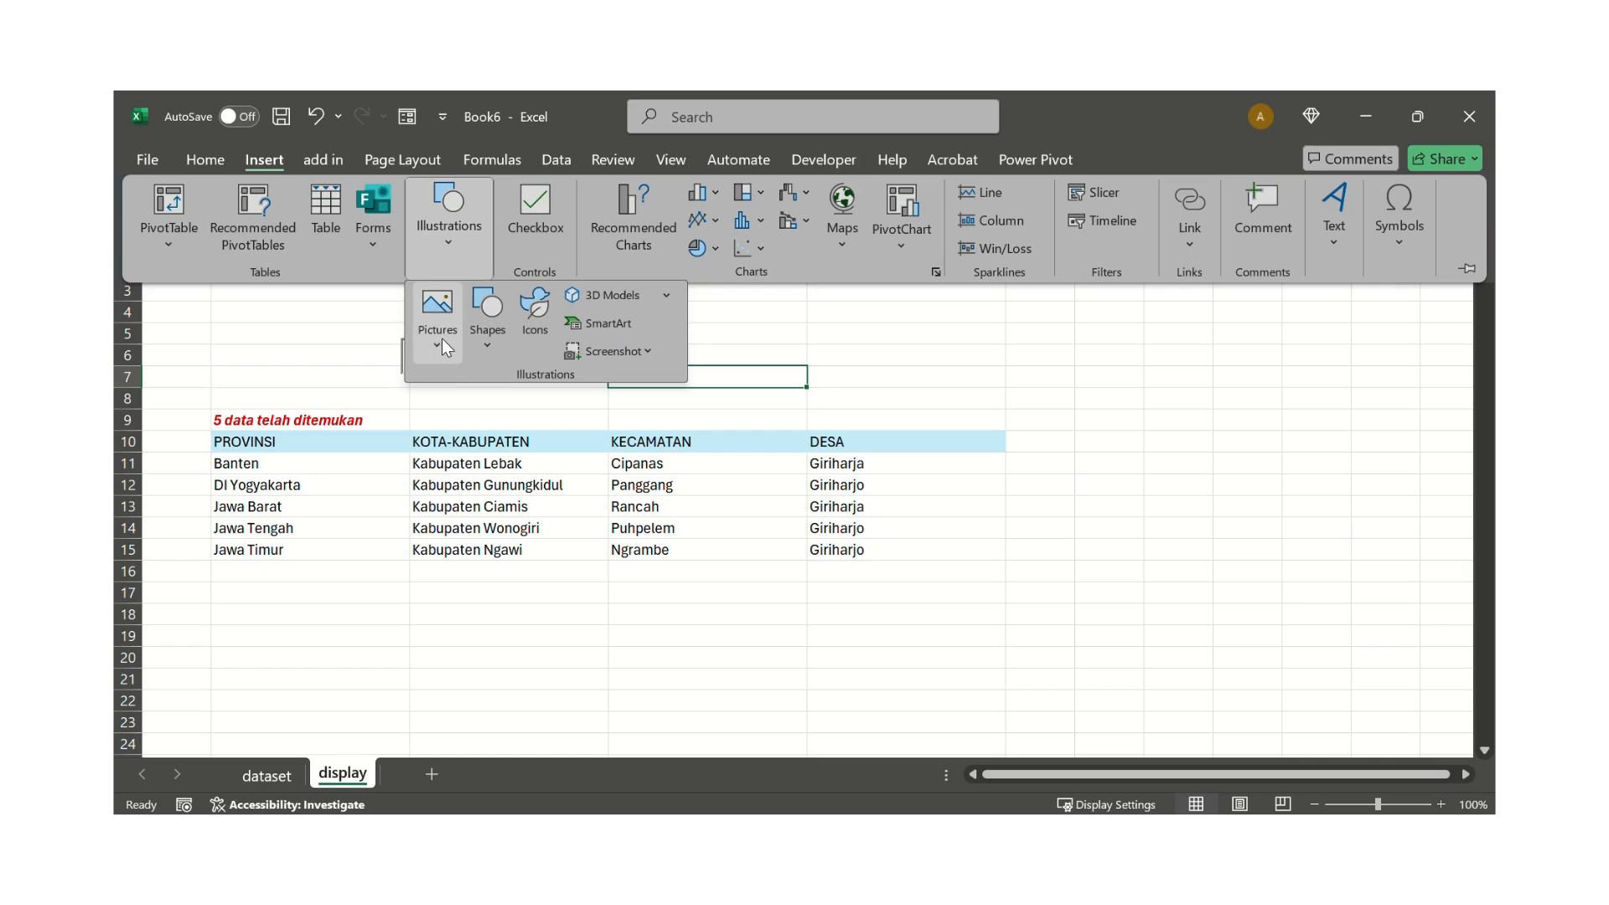
click(437, 341)
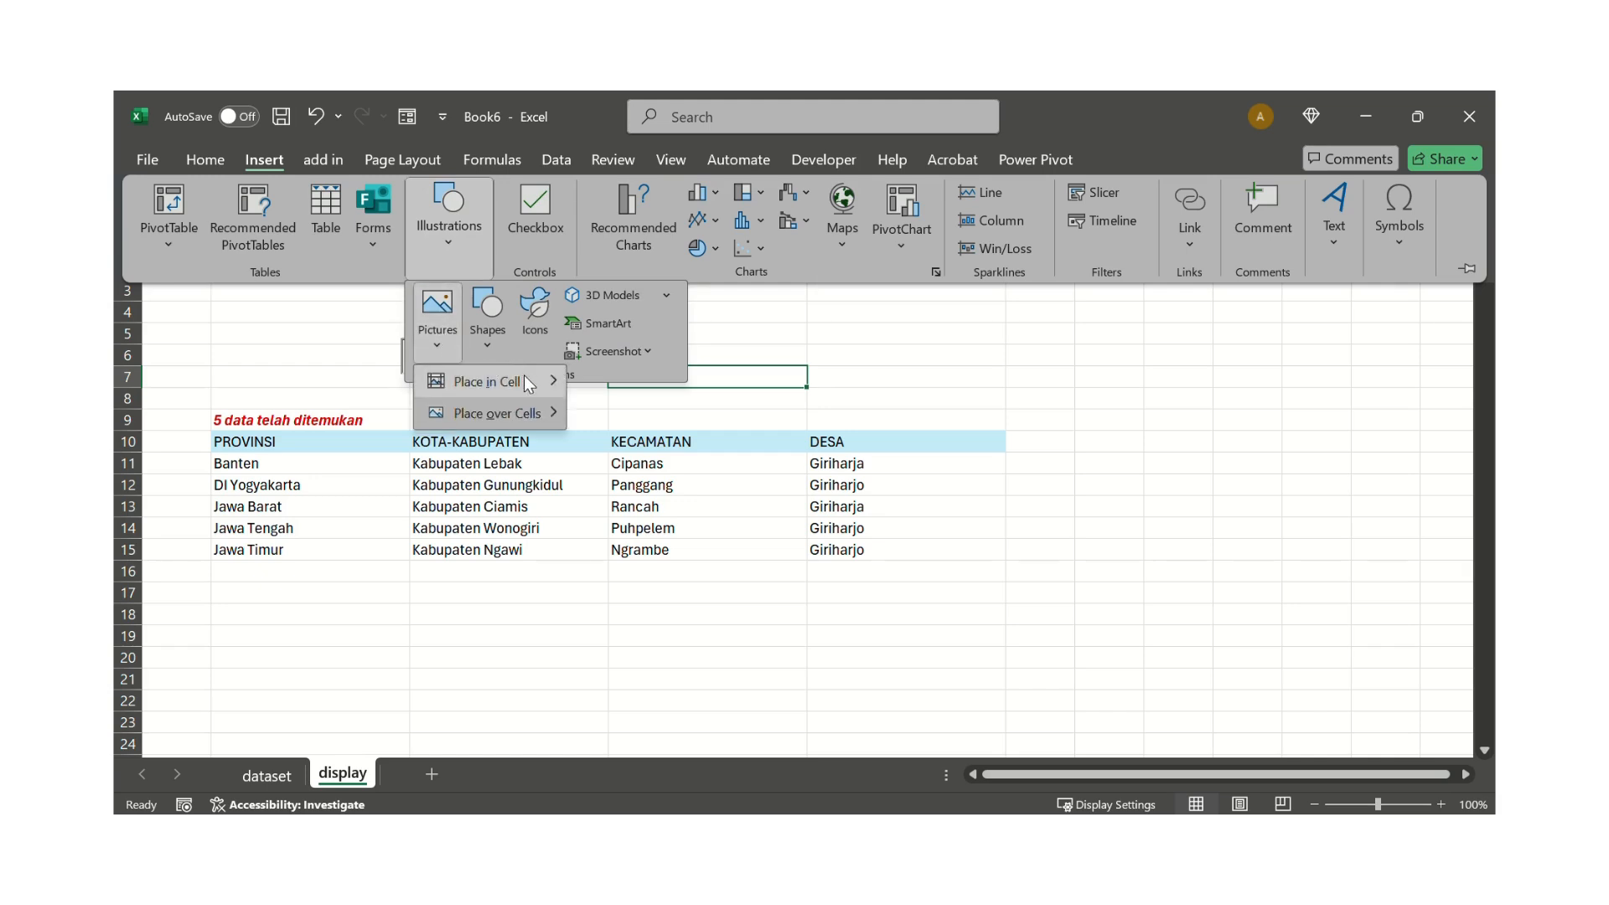
mouse_move(535, 411)
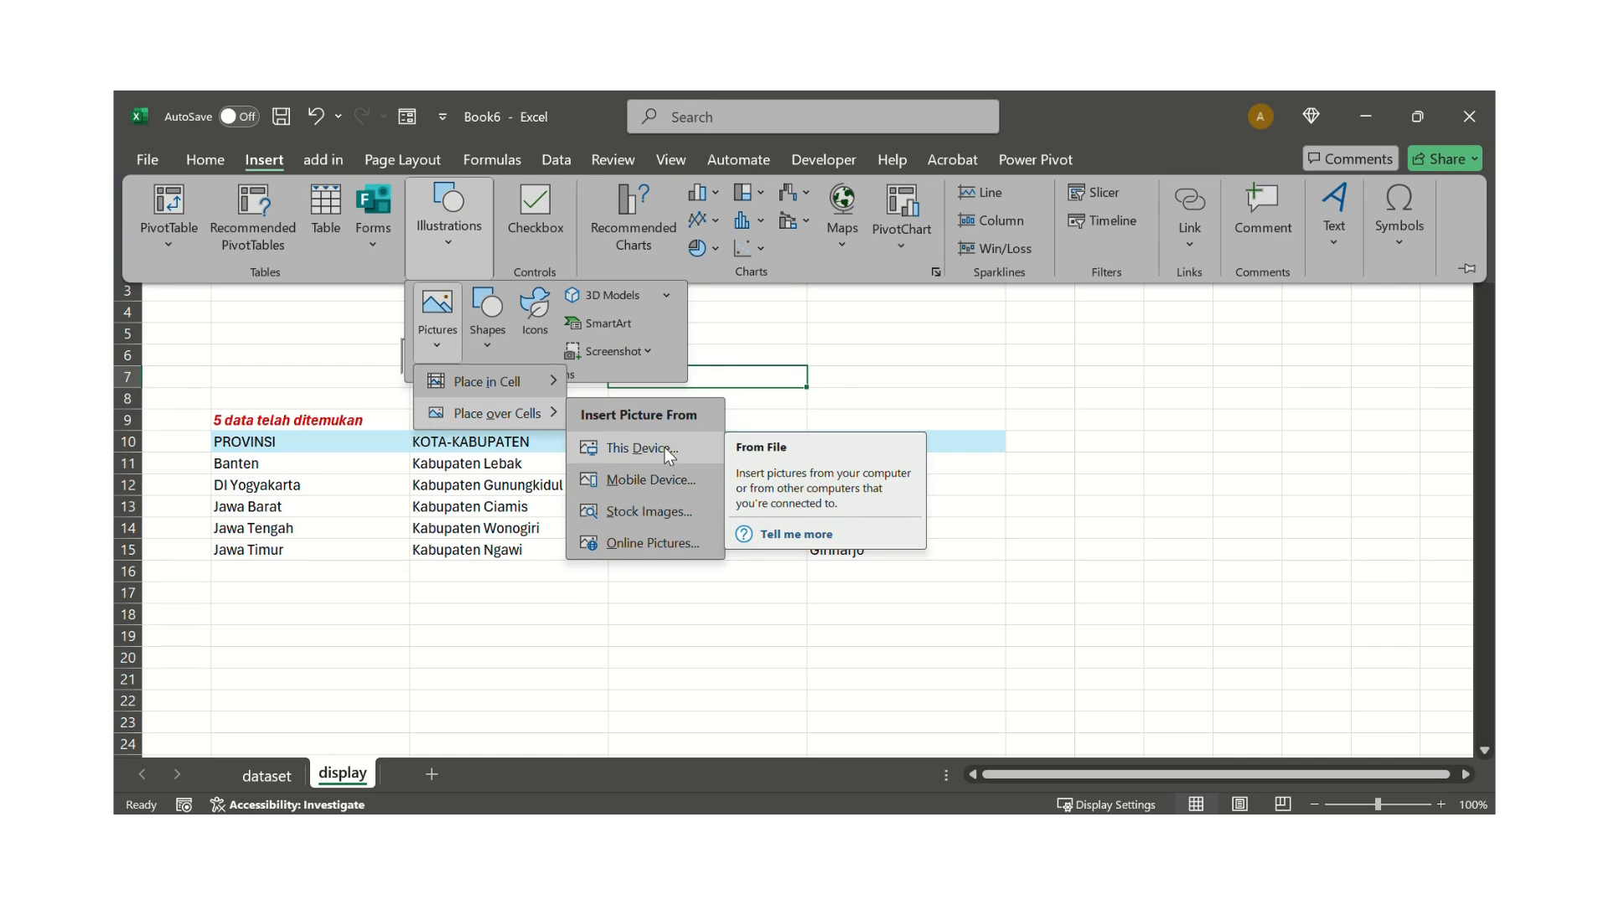
click(666, 447)
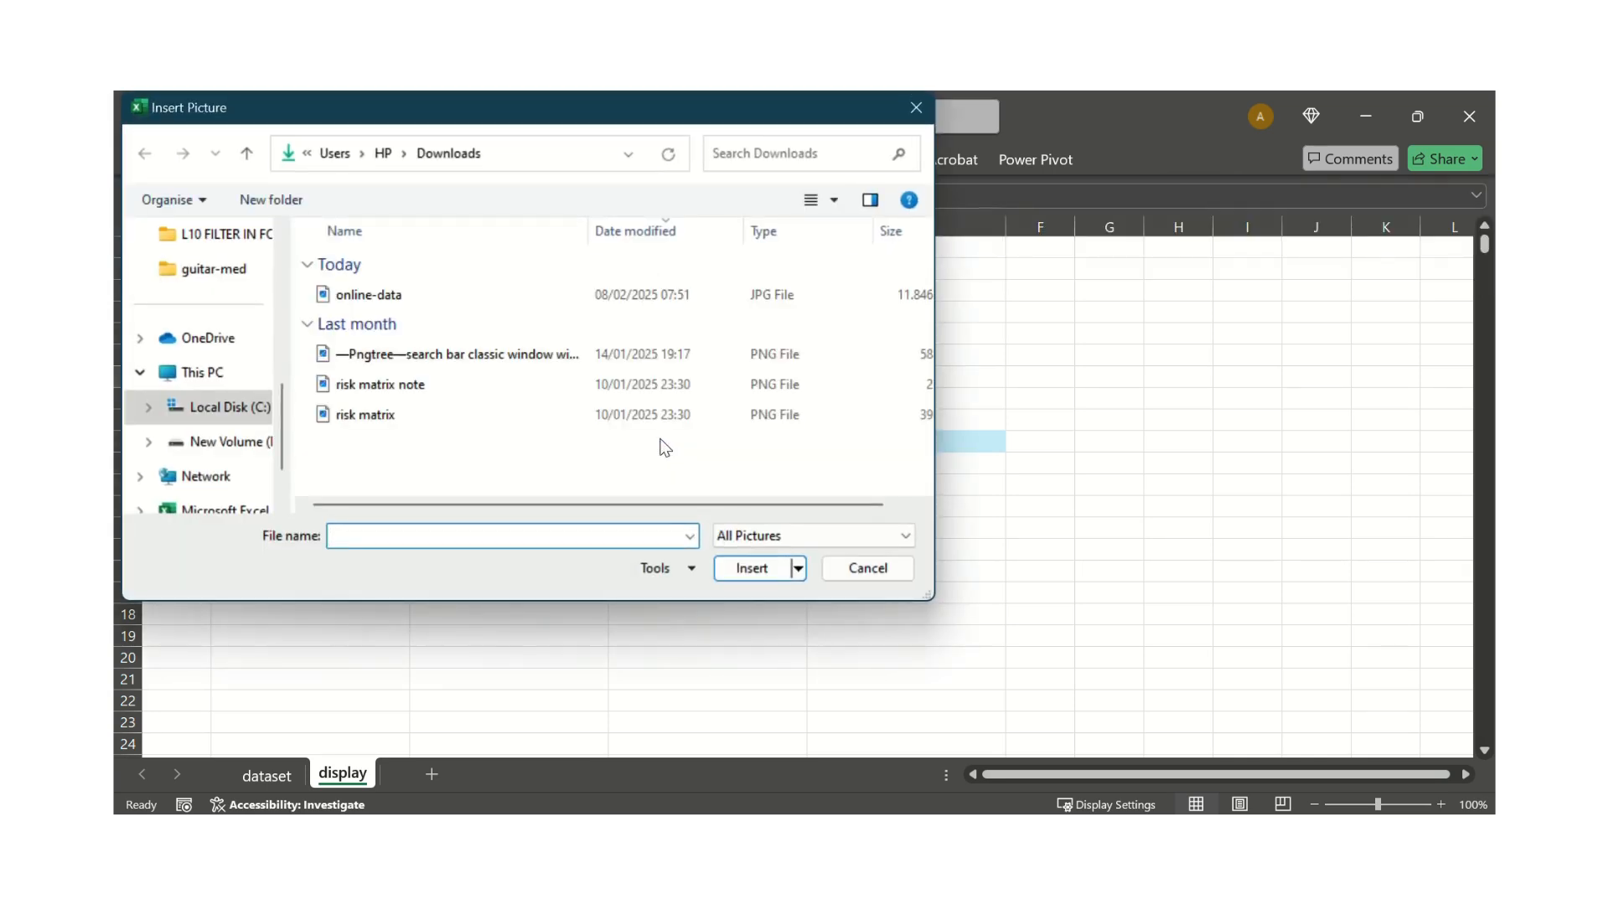
click(419, 353)
click(754, 570)
drag(991, 524, 656, 397)
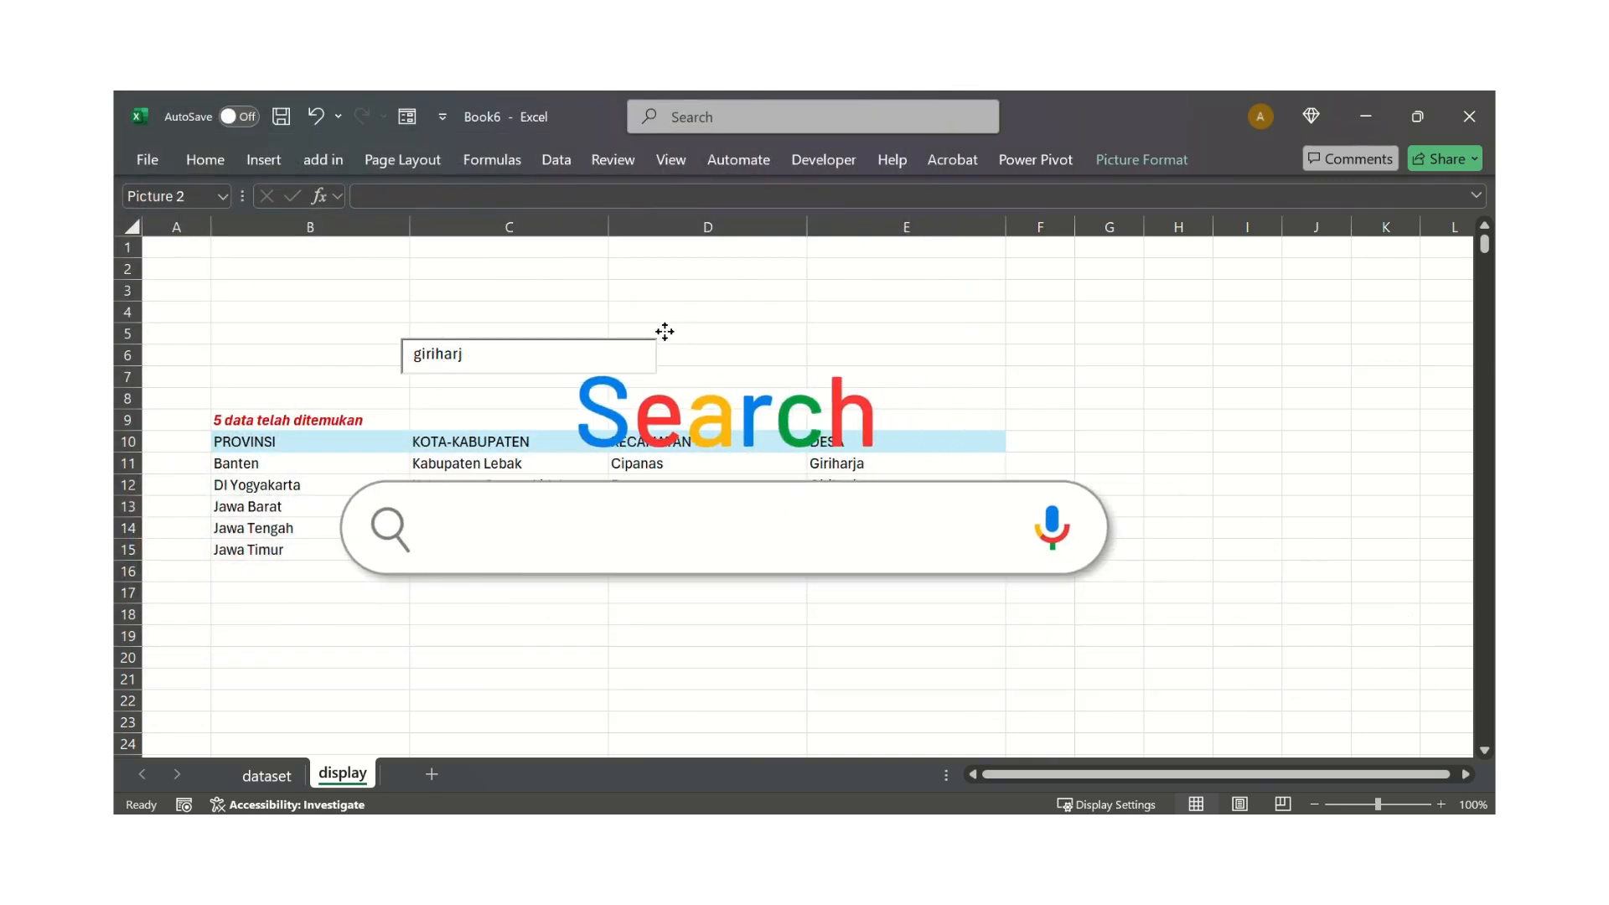
Crop the empty margins off the inserted picture, keeping only the Search heading and the search bar
click(1114, 157)
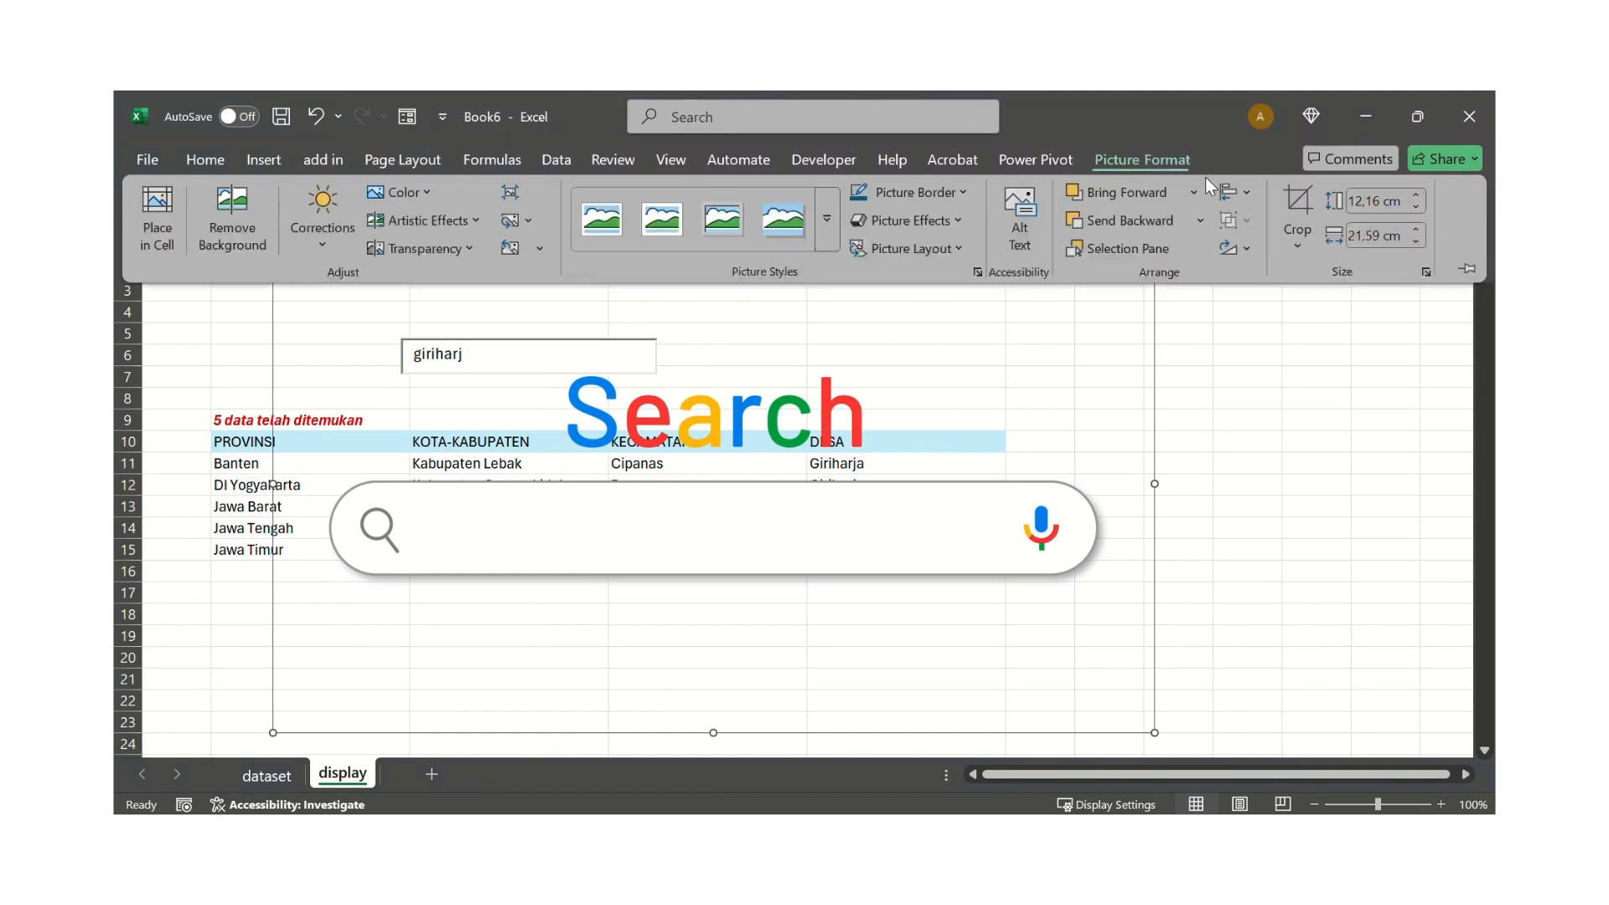
click(1297, 203)
drag(1148, 246, 1113, 361)
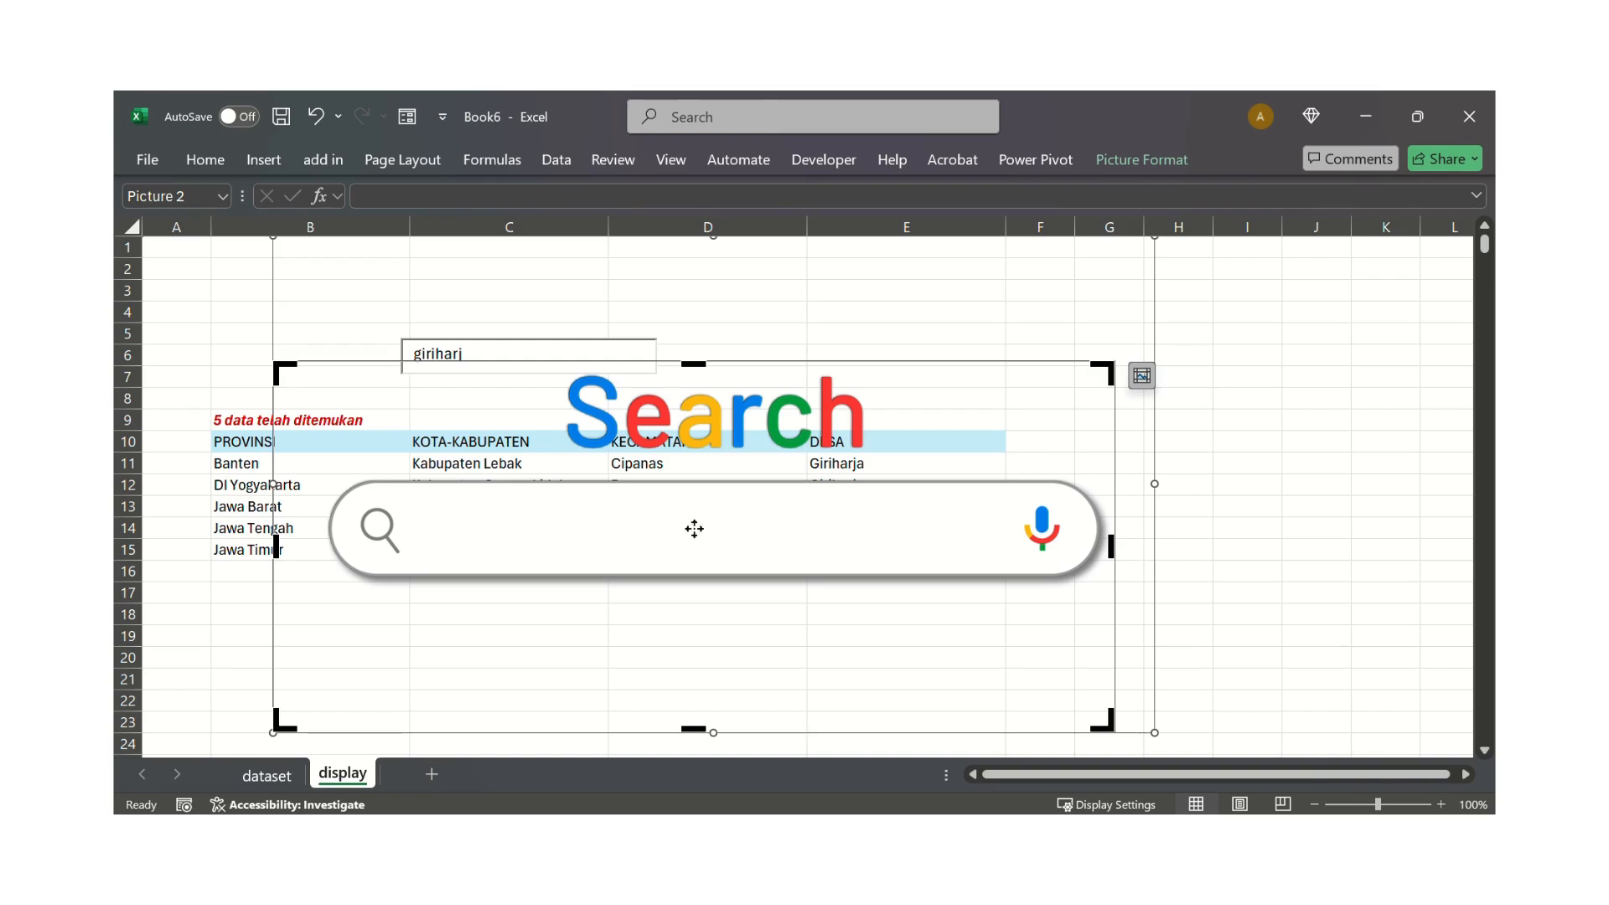
drag(285, 722, 320, 605)
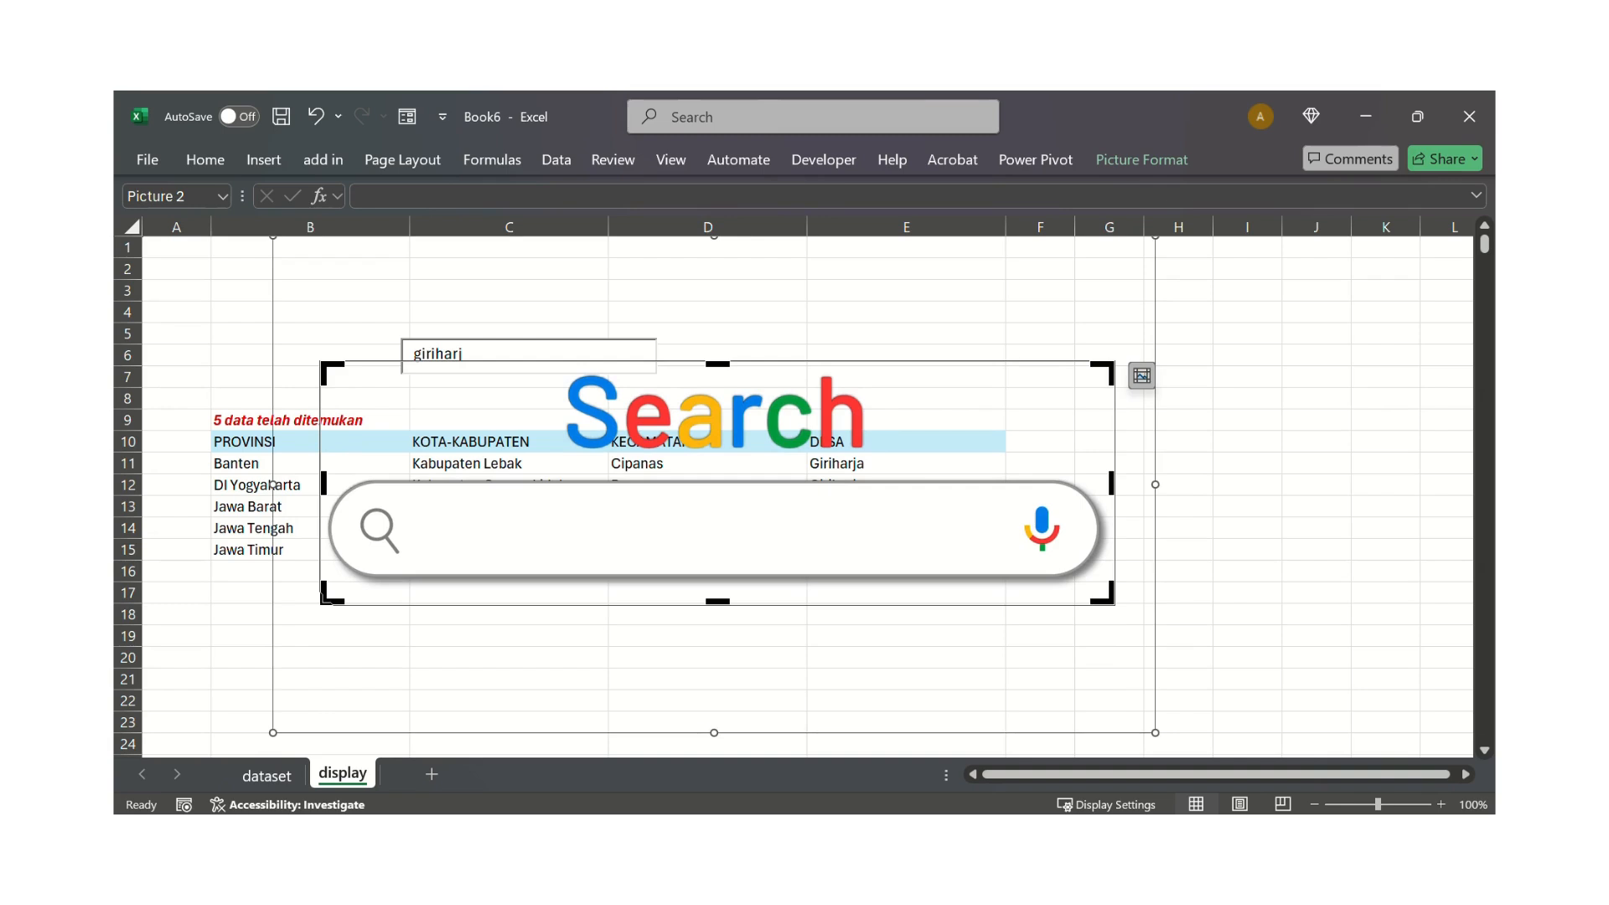
click(1324, 358)
click(1037, 534)
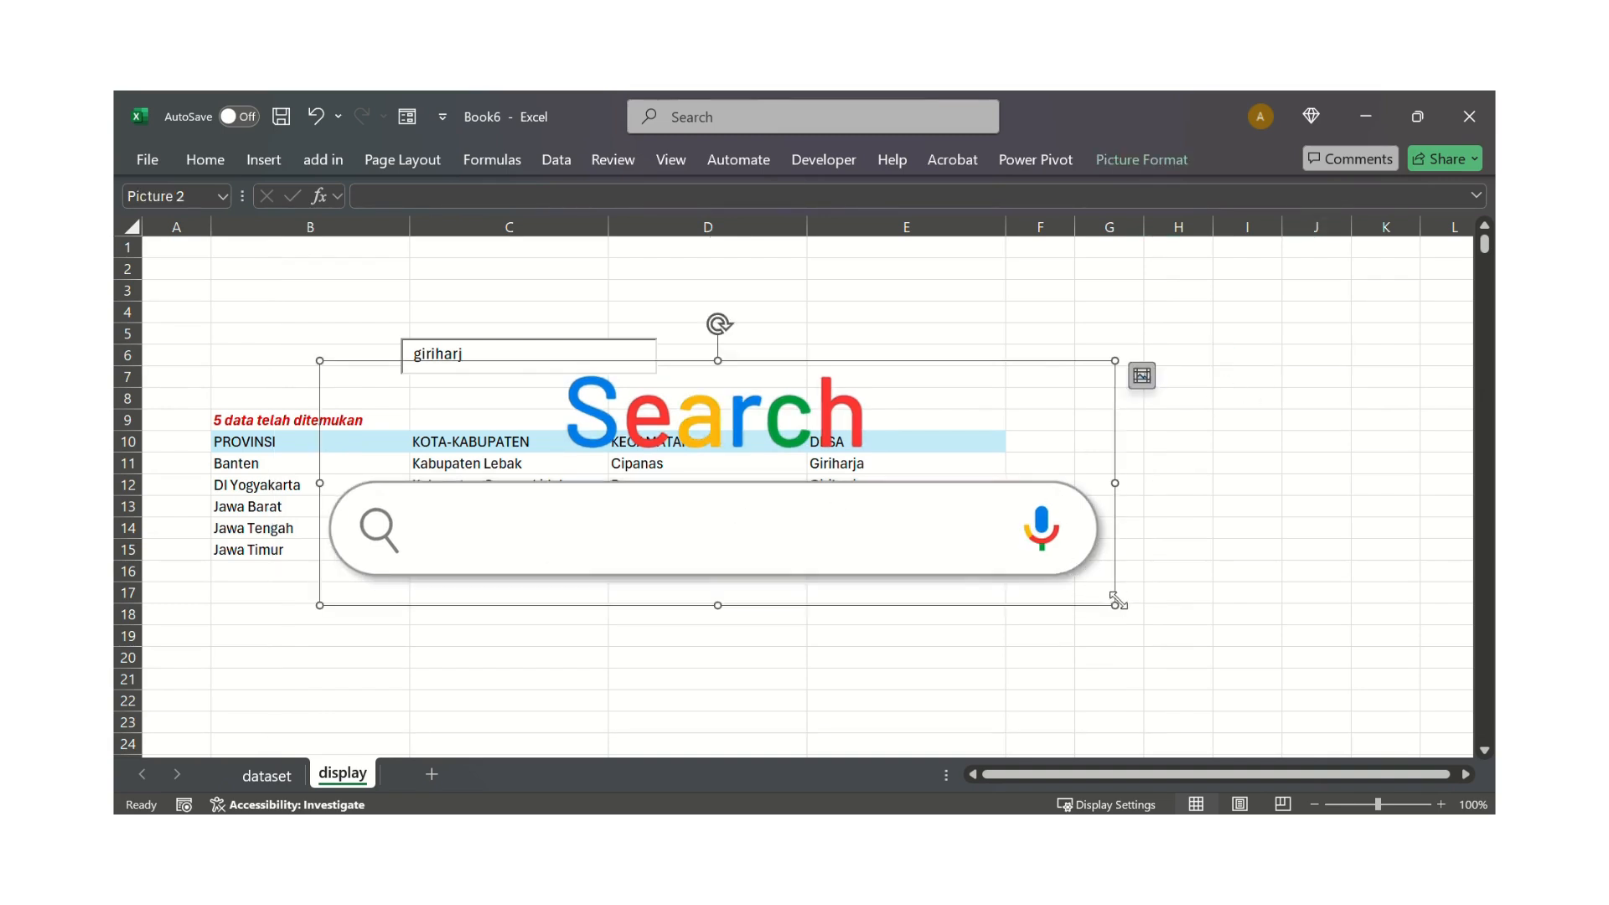
Shrink and move the cropped picture so its search bar surrounds the text box above the results, and send it to the back
drag(1114, 601, 936, 548)
drag(844, 488, 783, 345)
right_click(782, 344)
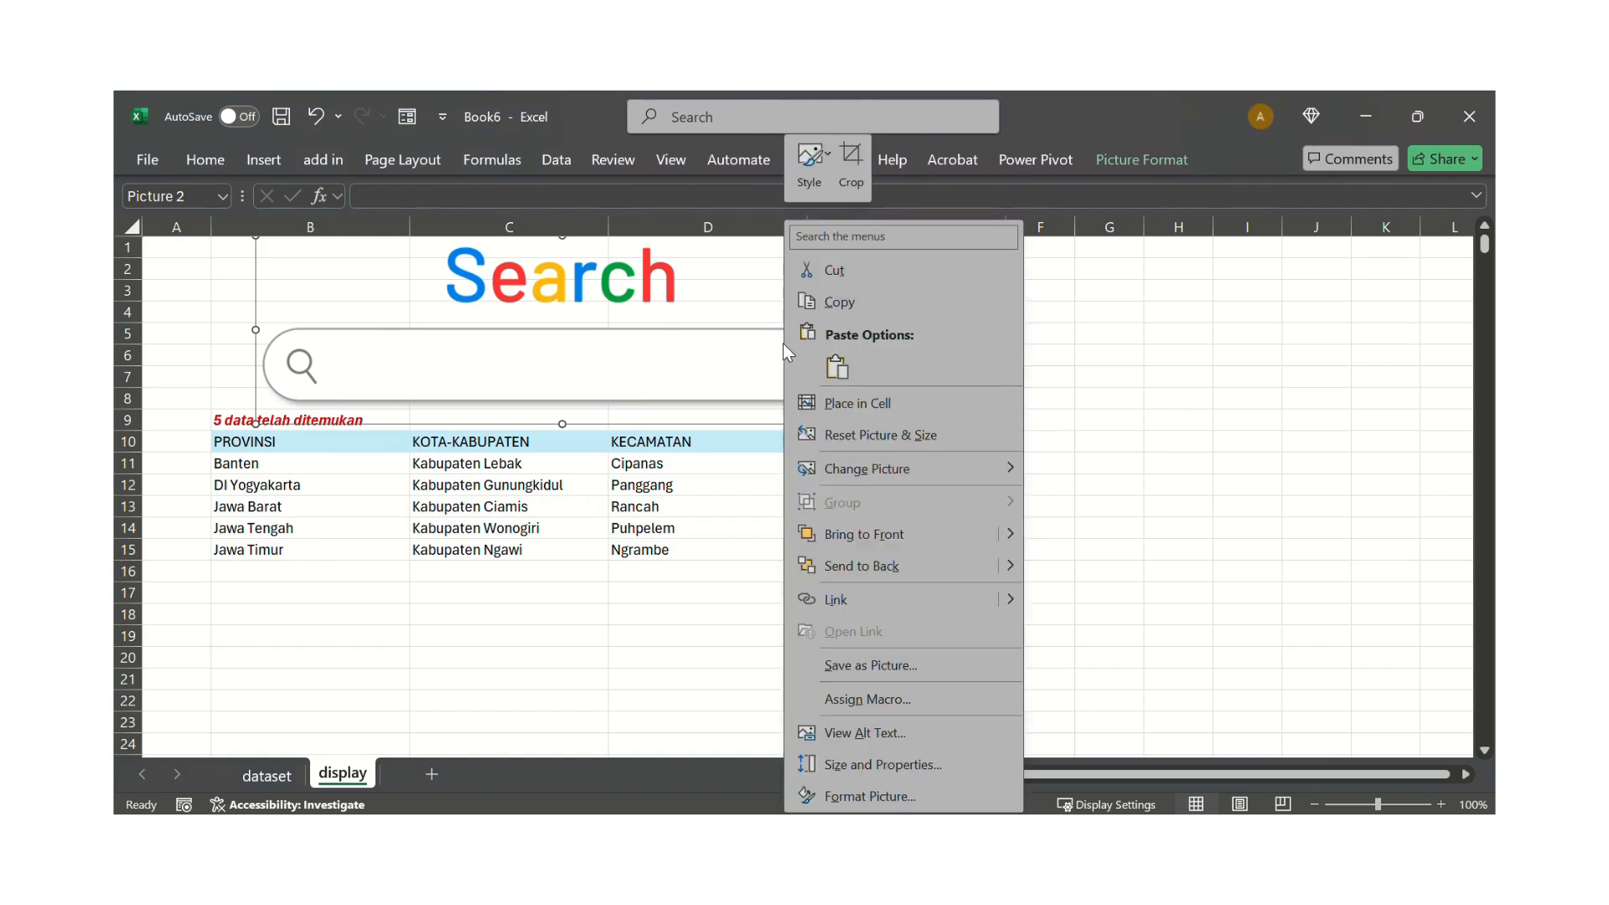
click(888, 567)
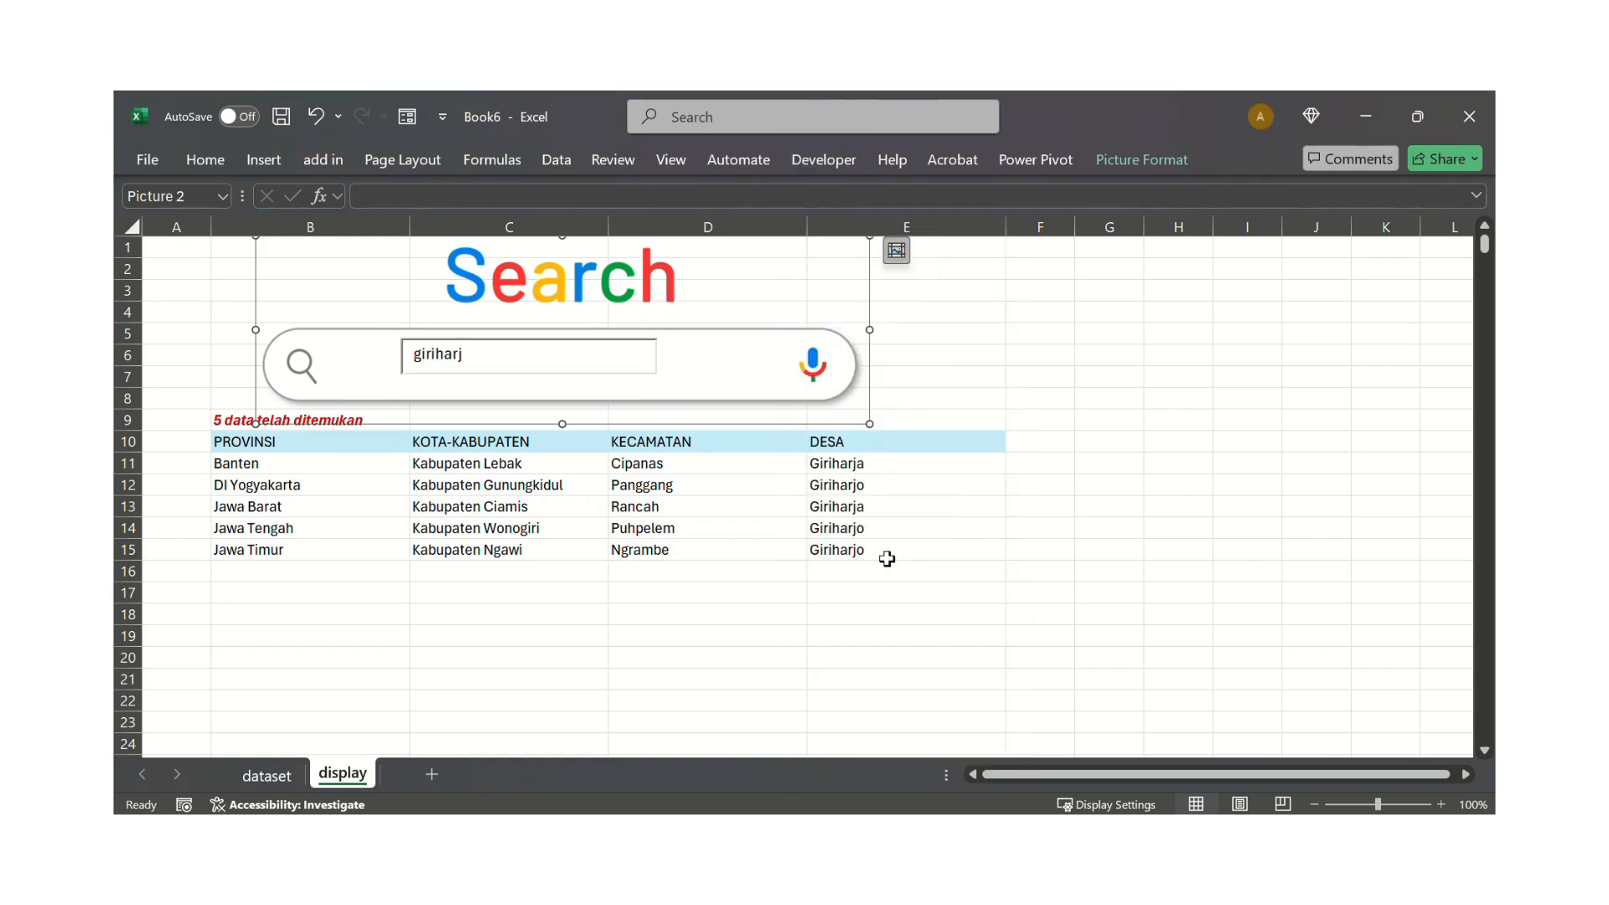
drag(870, 424, 831, 409)
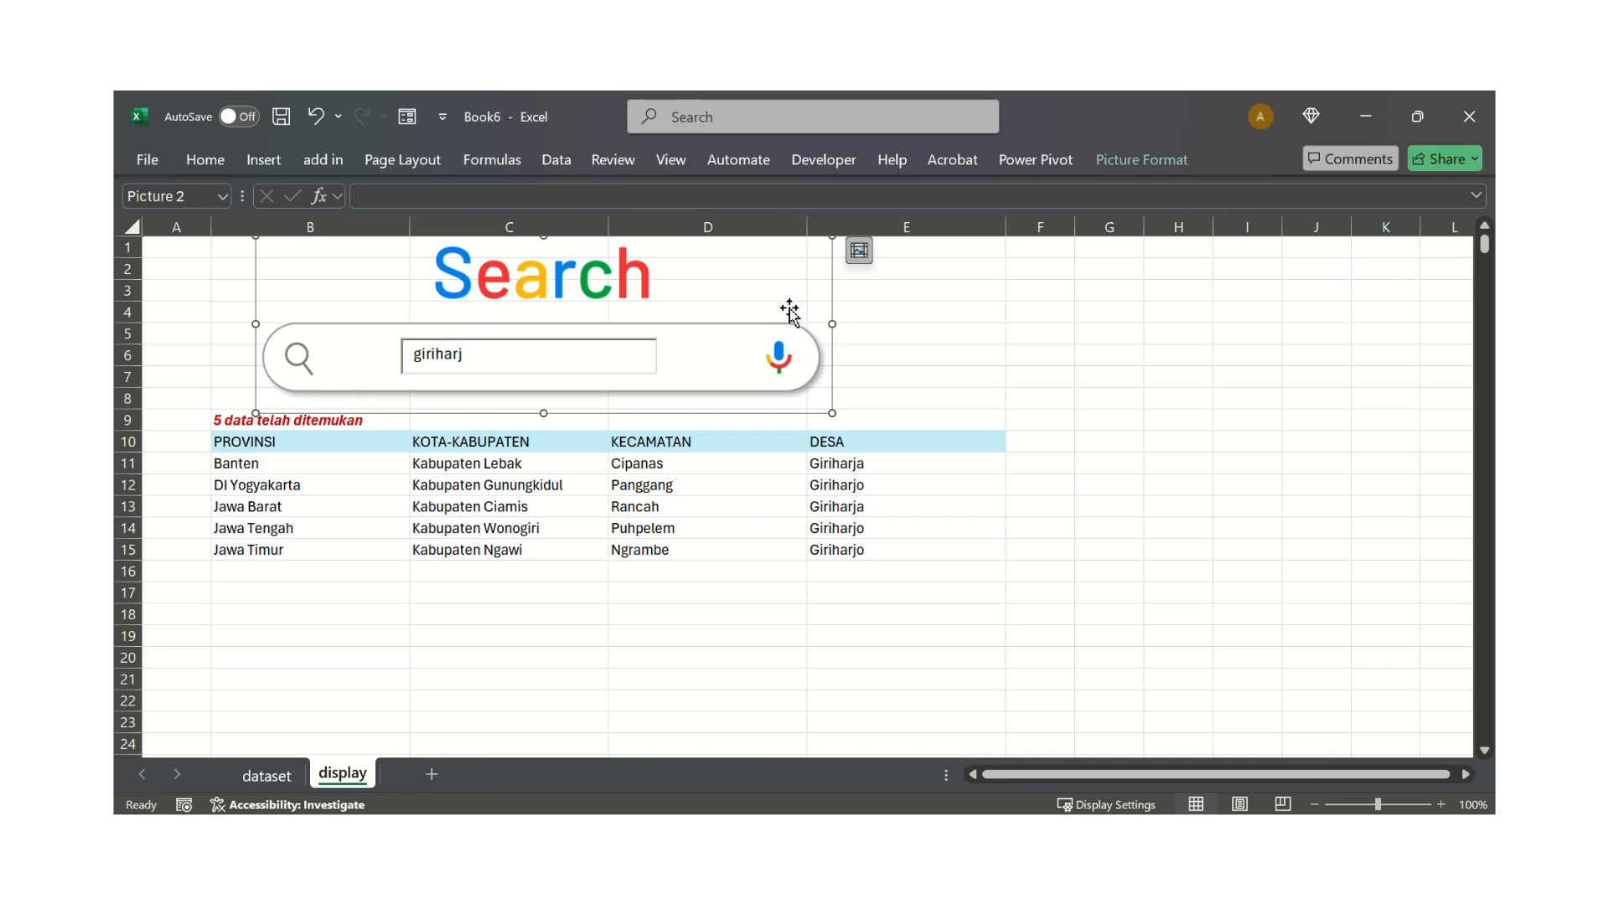
Select the text box inside the search bar picture and turn off Design Mode
click(646, 355)
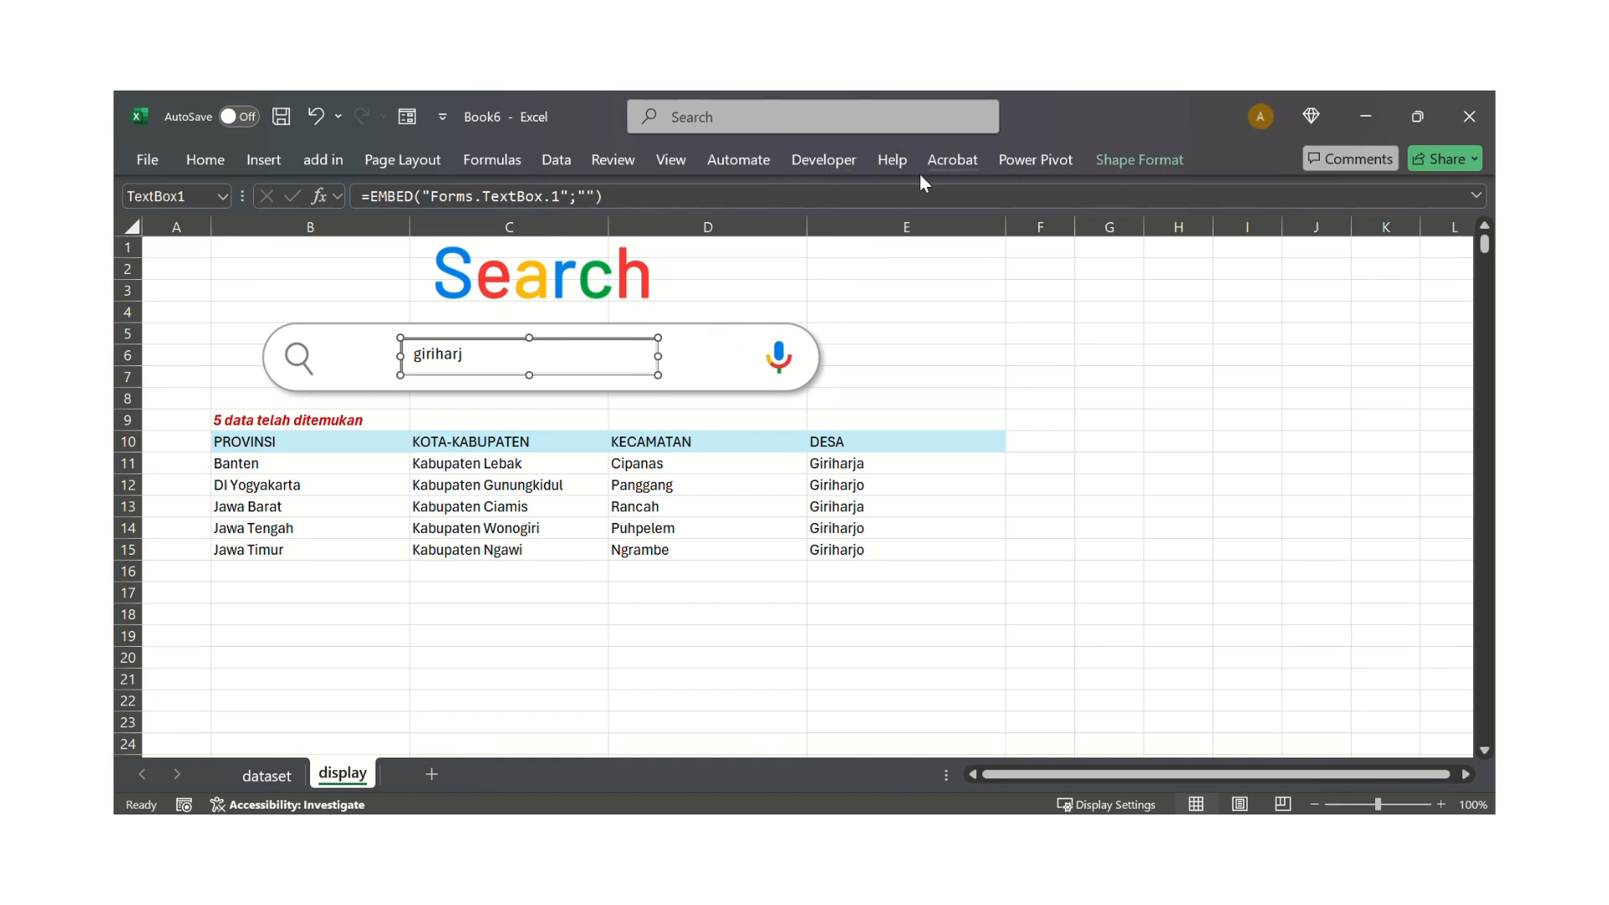
click(848, 167)
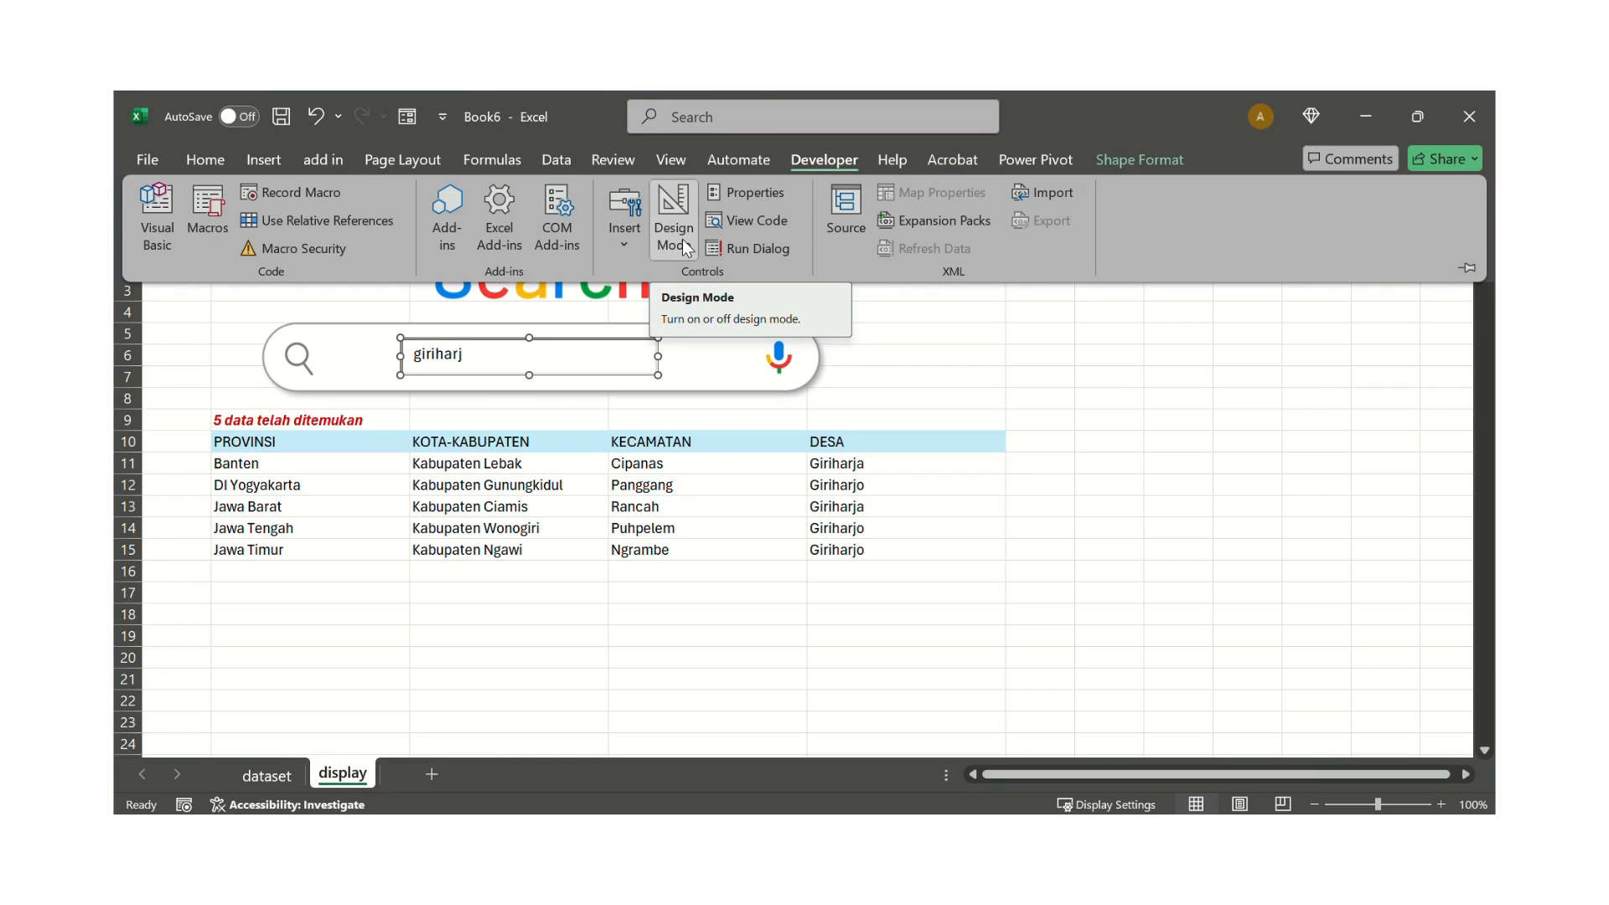
click(682, 238)
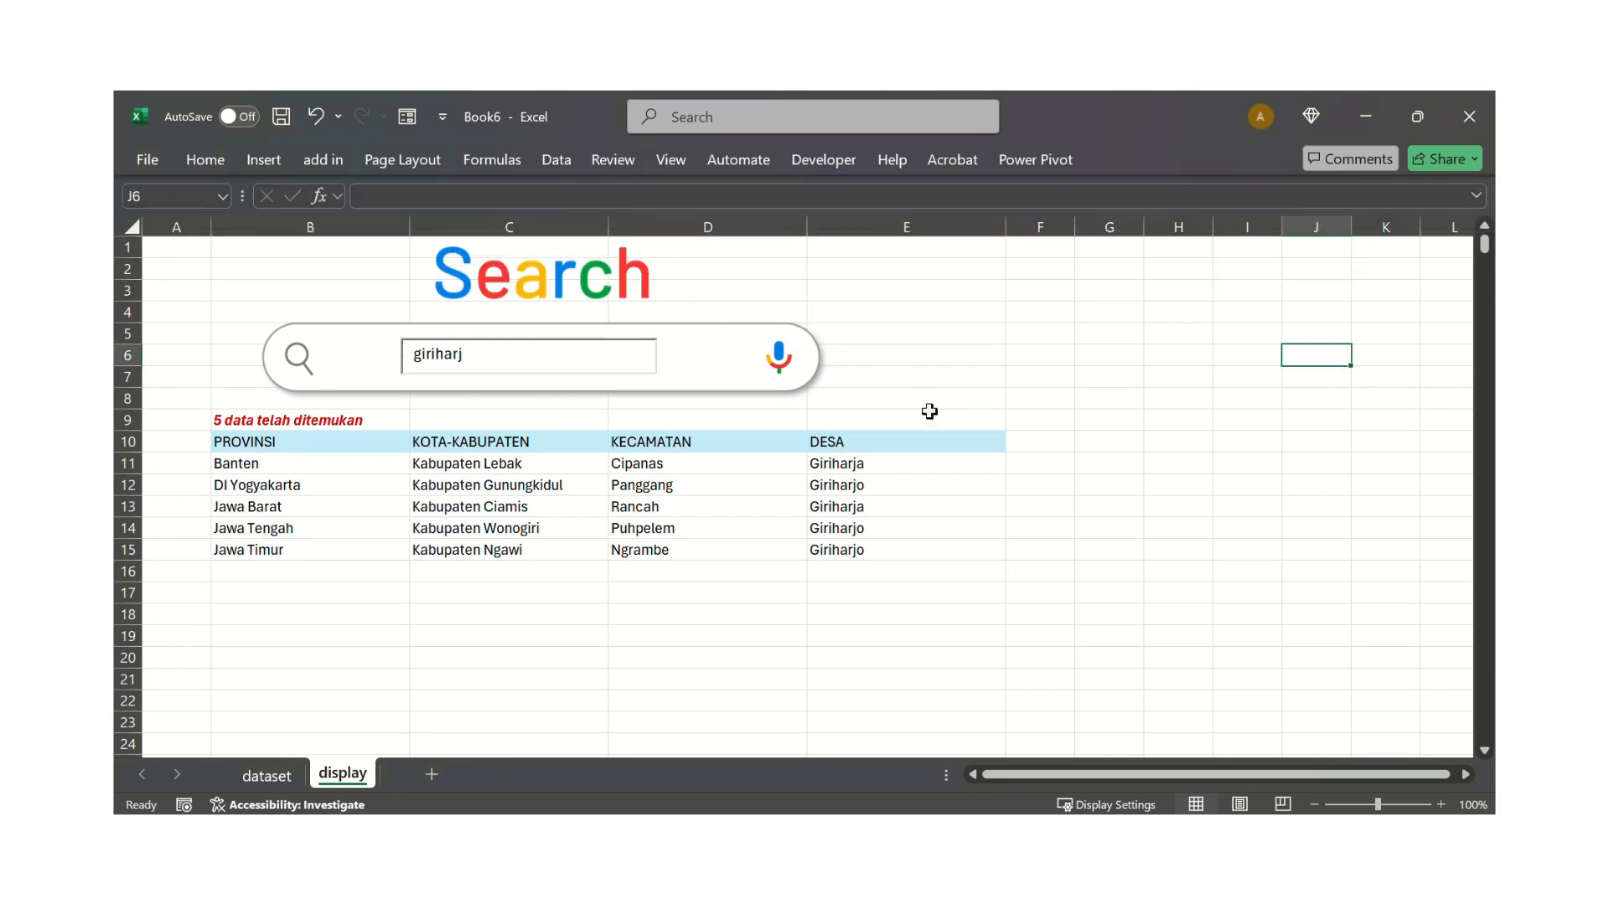
Hide the gridlines on the display sheet
click(207, 158)
click(652, 171)
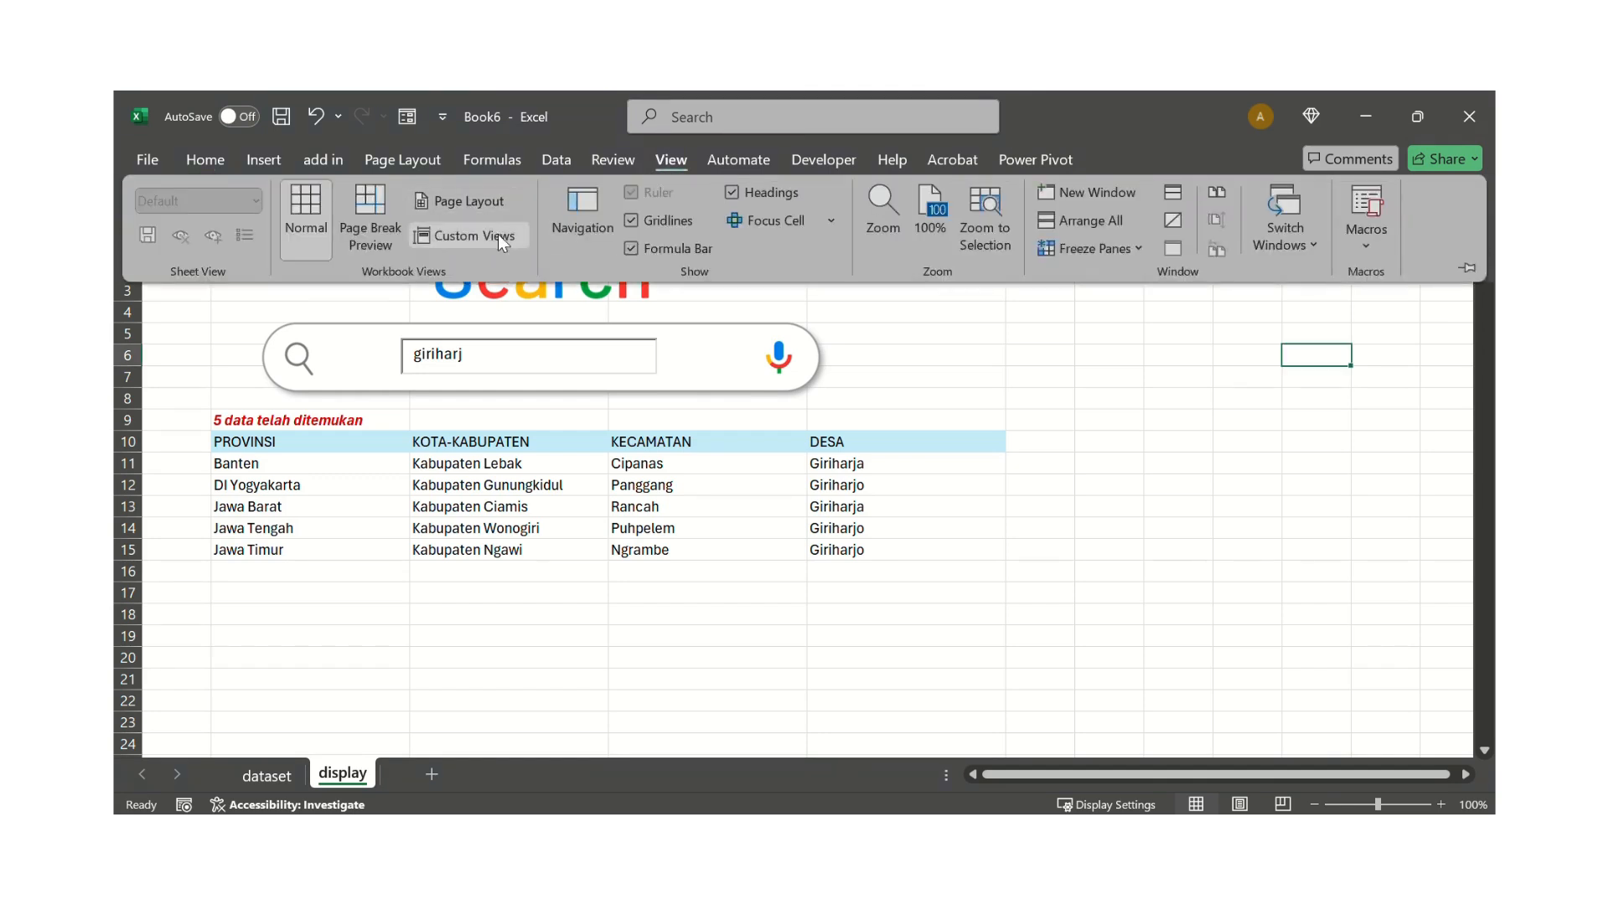
click(677, 219)
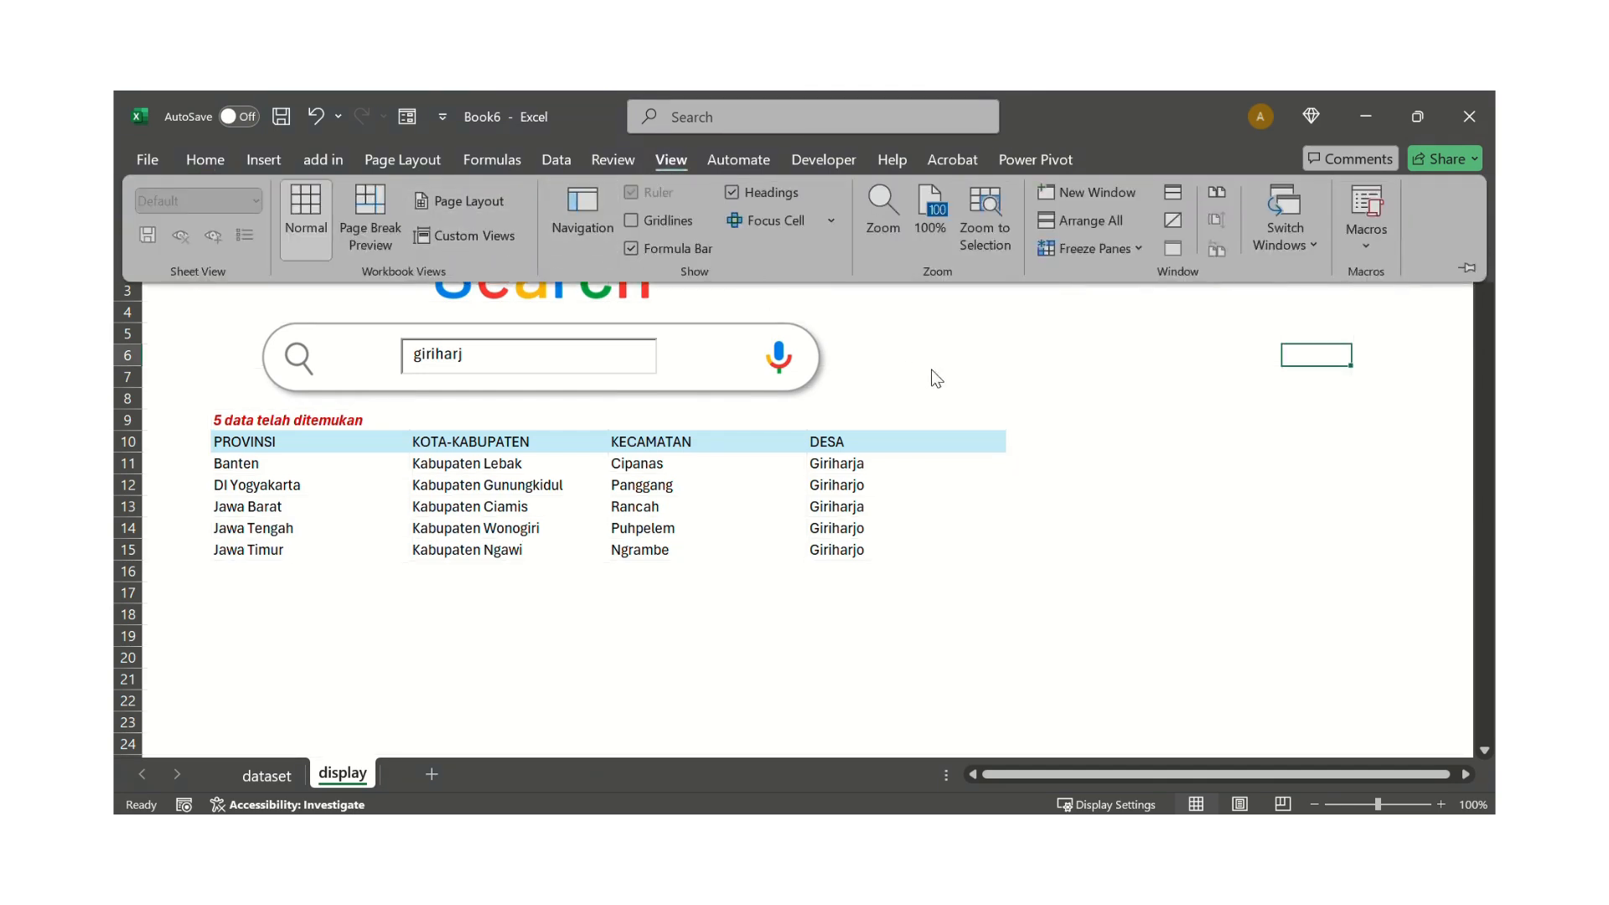
click(449, 460)
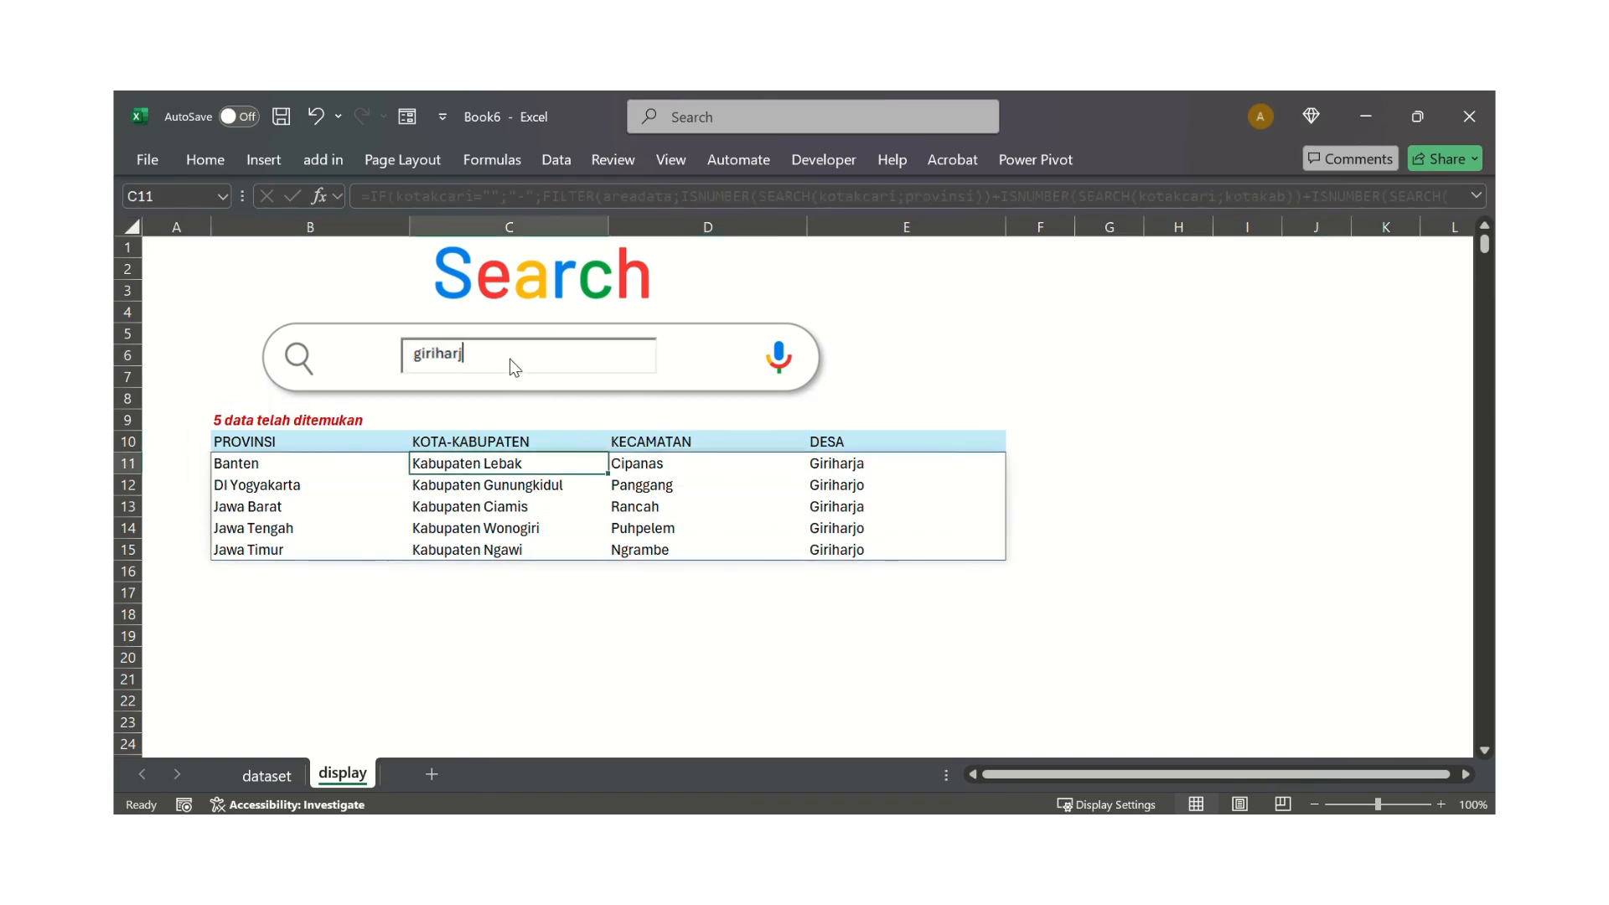
Clear the search term "giriharj" from the text box and check the message for an empty search
click(404, 359)
key(BackSpace)
key(BackSpace)
key(BackSpace)
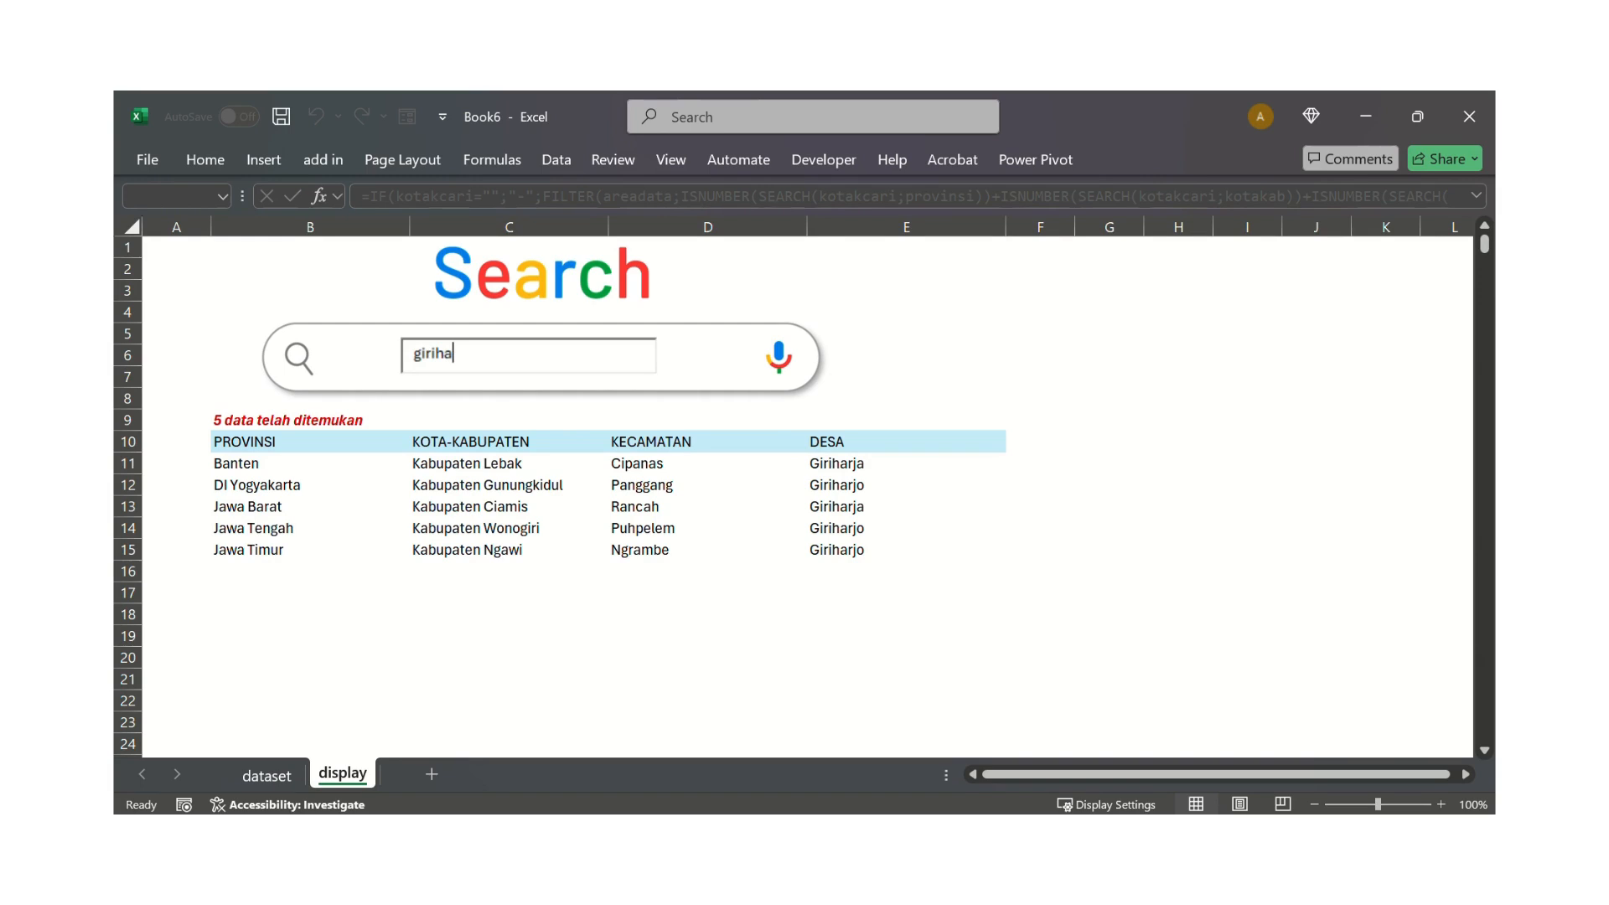
key(BackSpace)
key(BackSpace)
key(BackSpace)
key(BackSpace)
key(BackSpace)
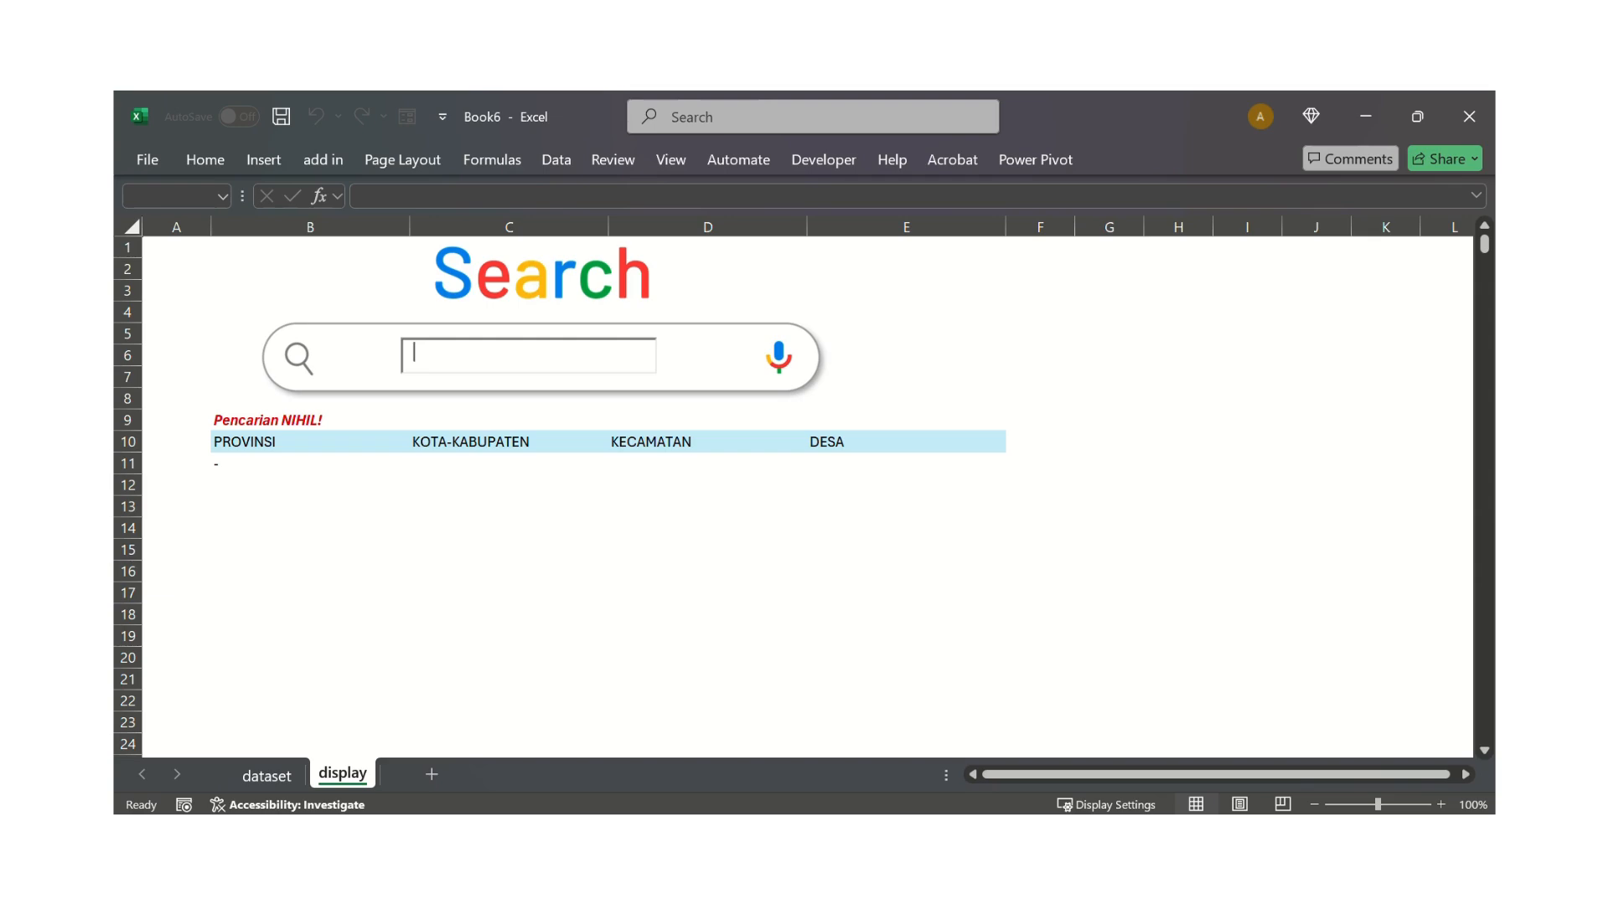
Search for "cikas" in the text box, change the term to "cikea", and check how the filtered rows update
text(ci)
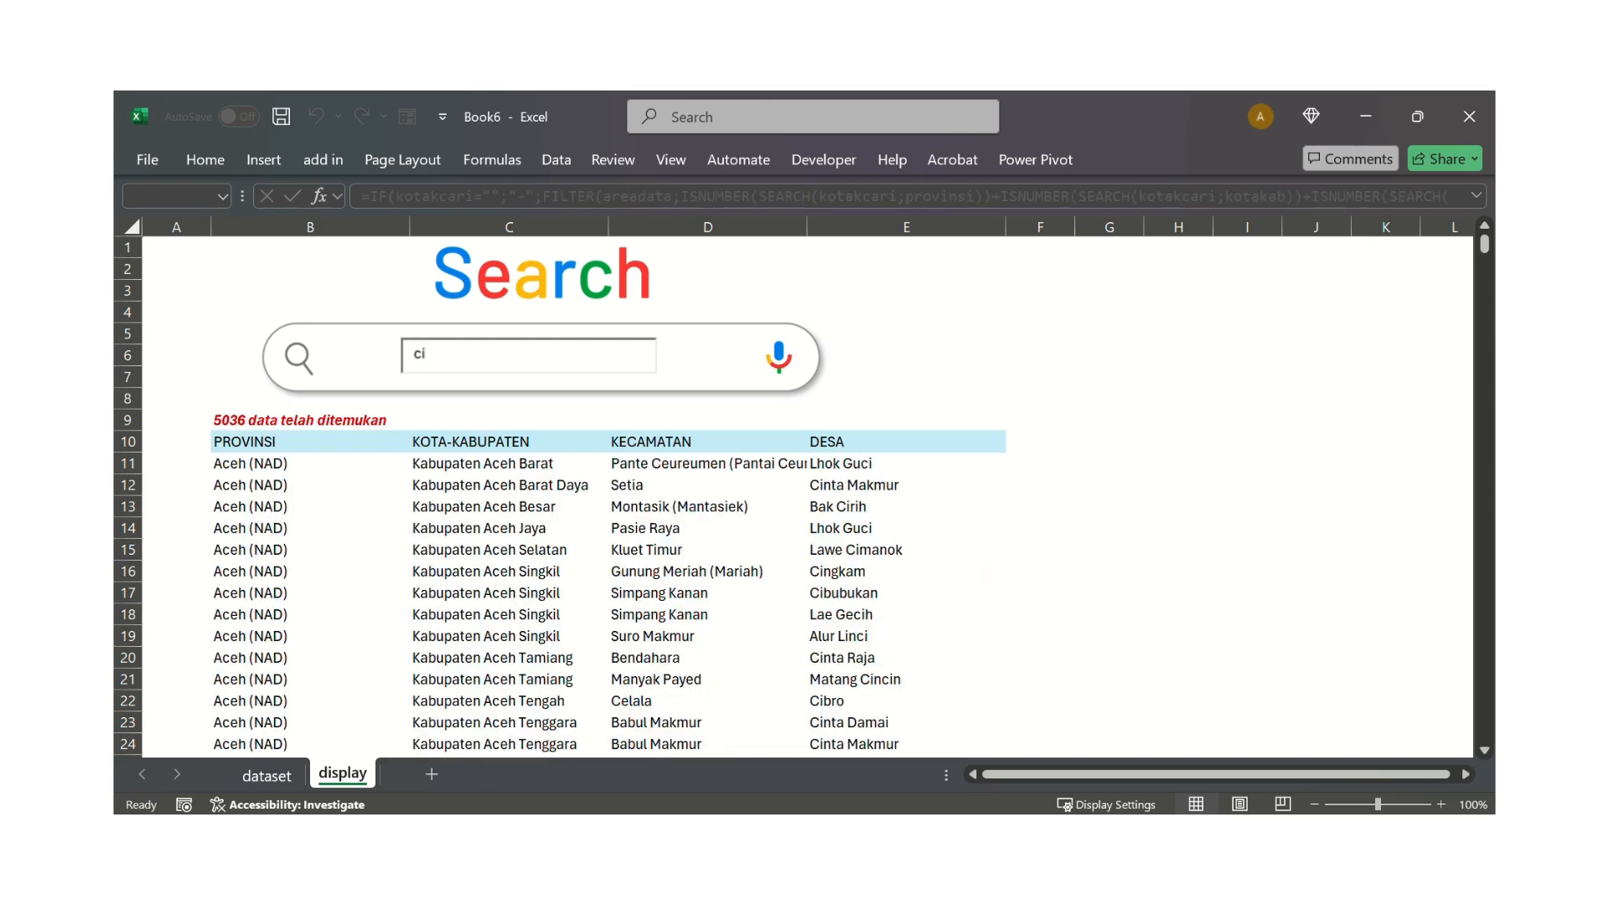
text(kas)
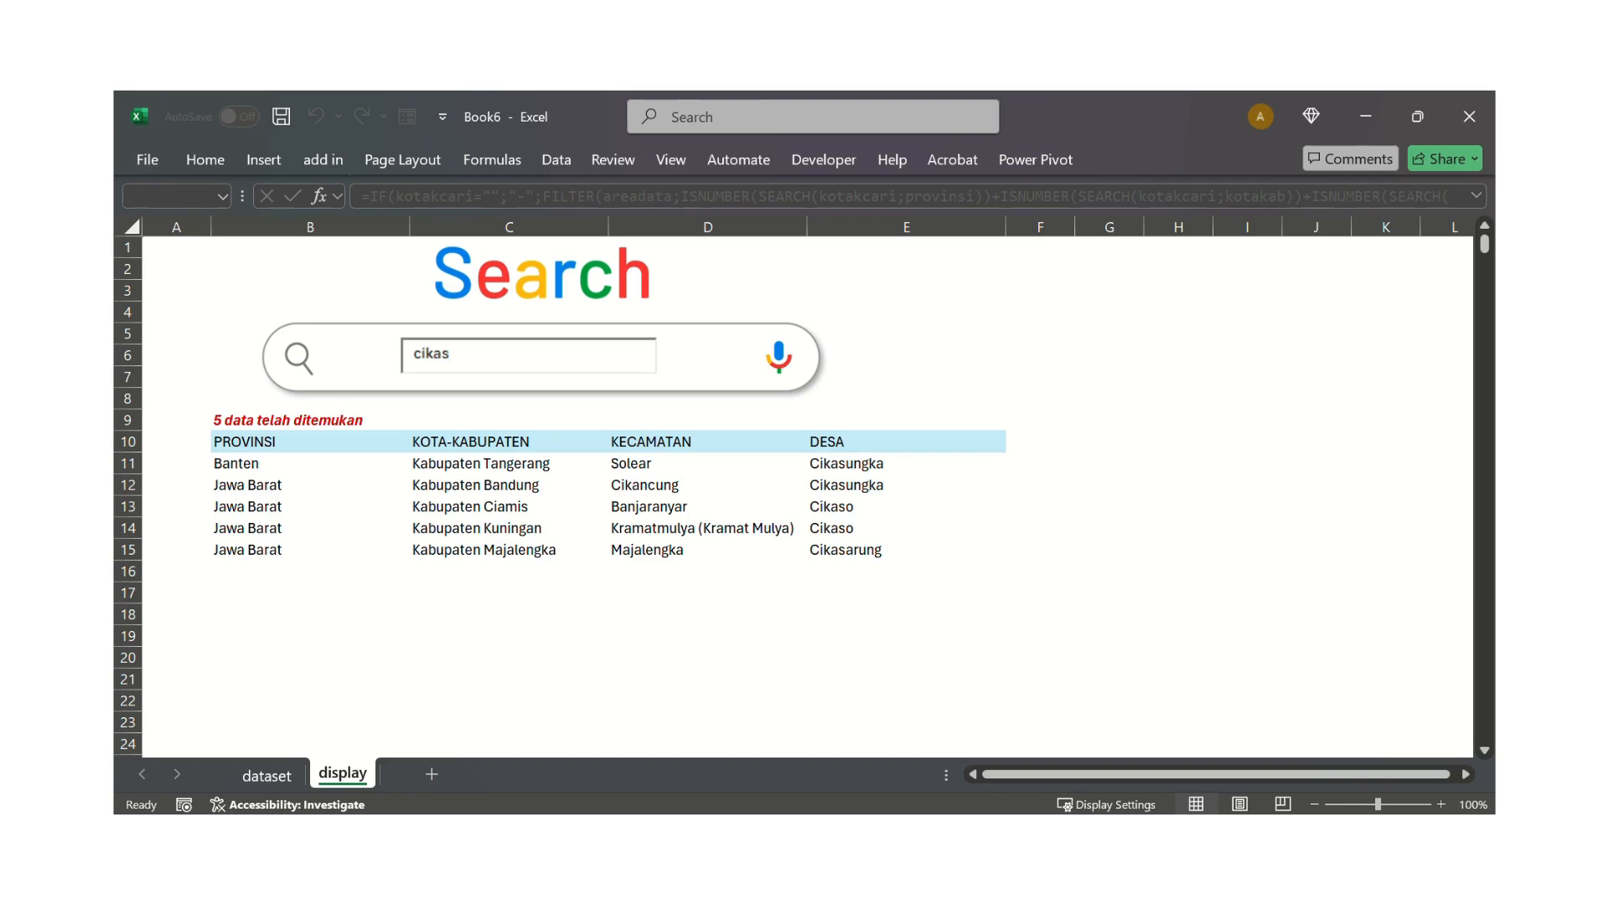
key(BackSpace)
key(BackSpace)
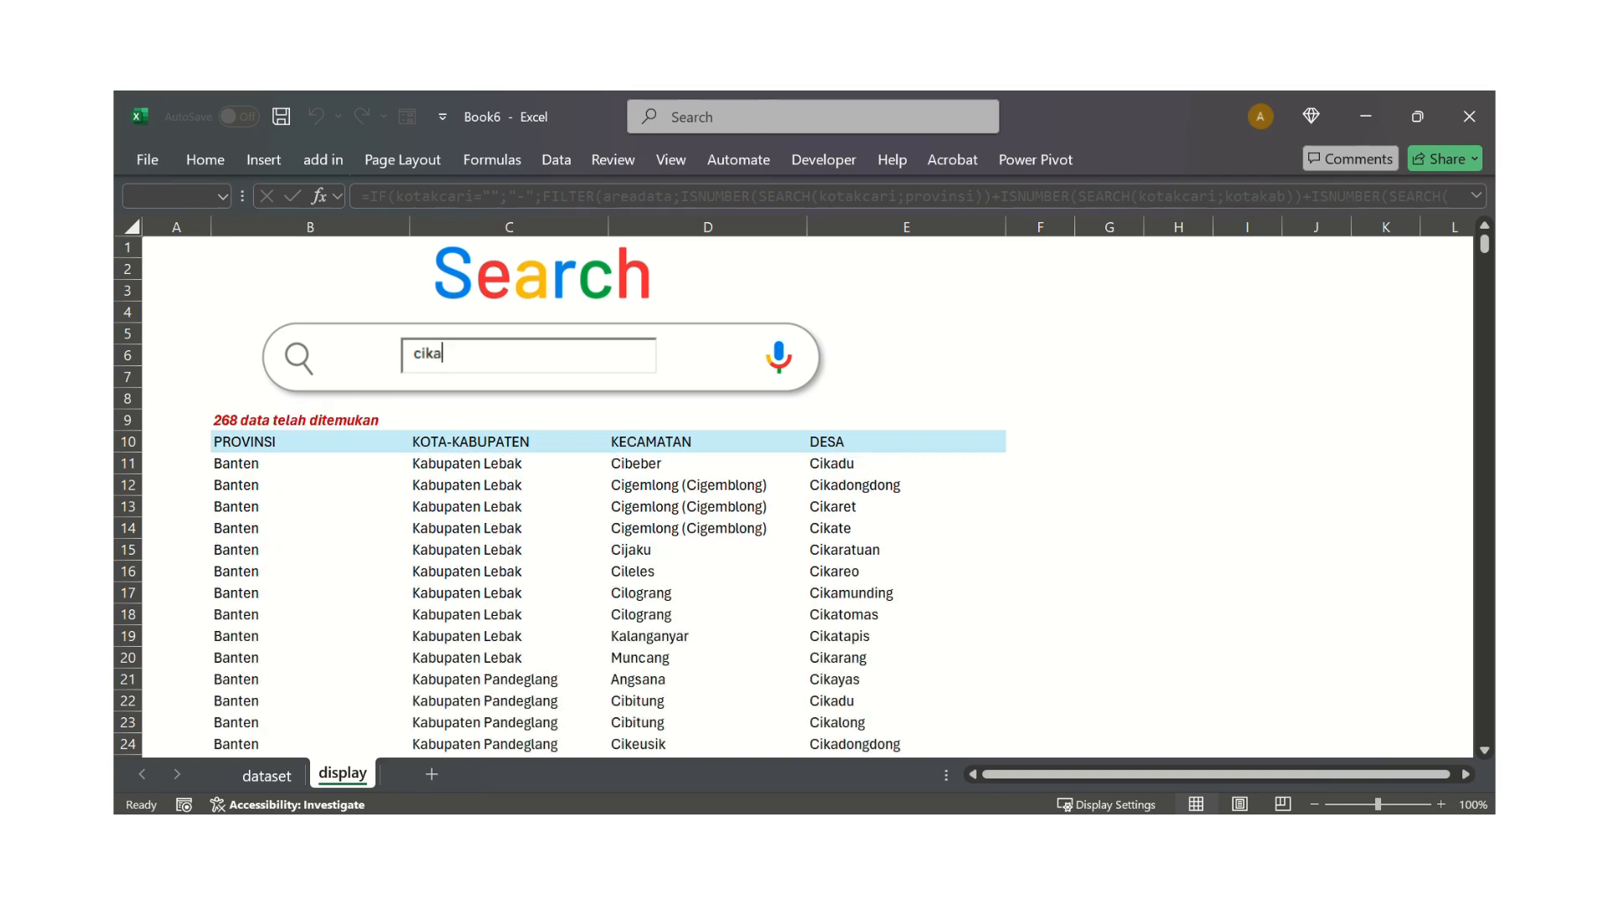
text(e)
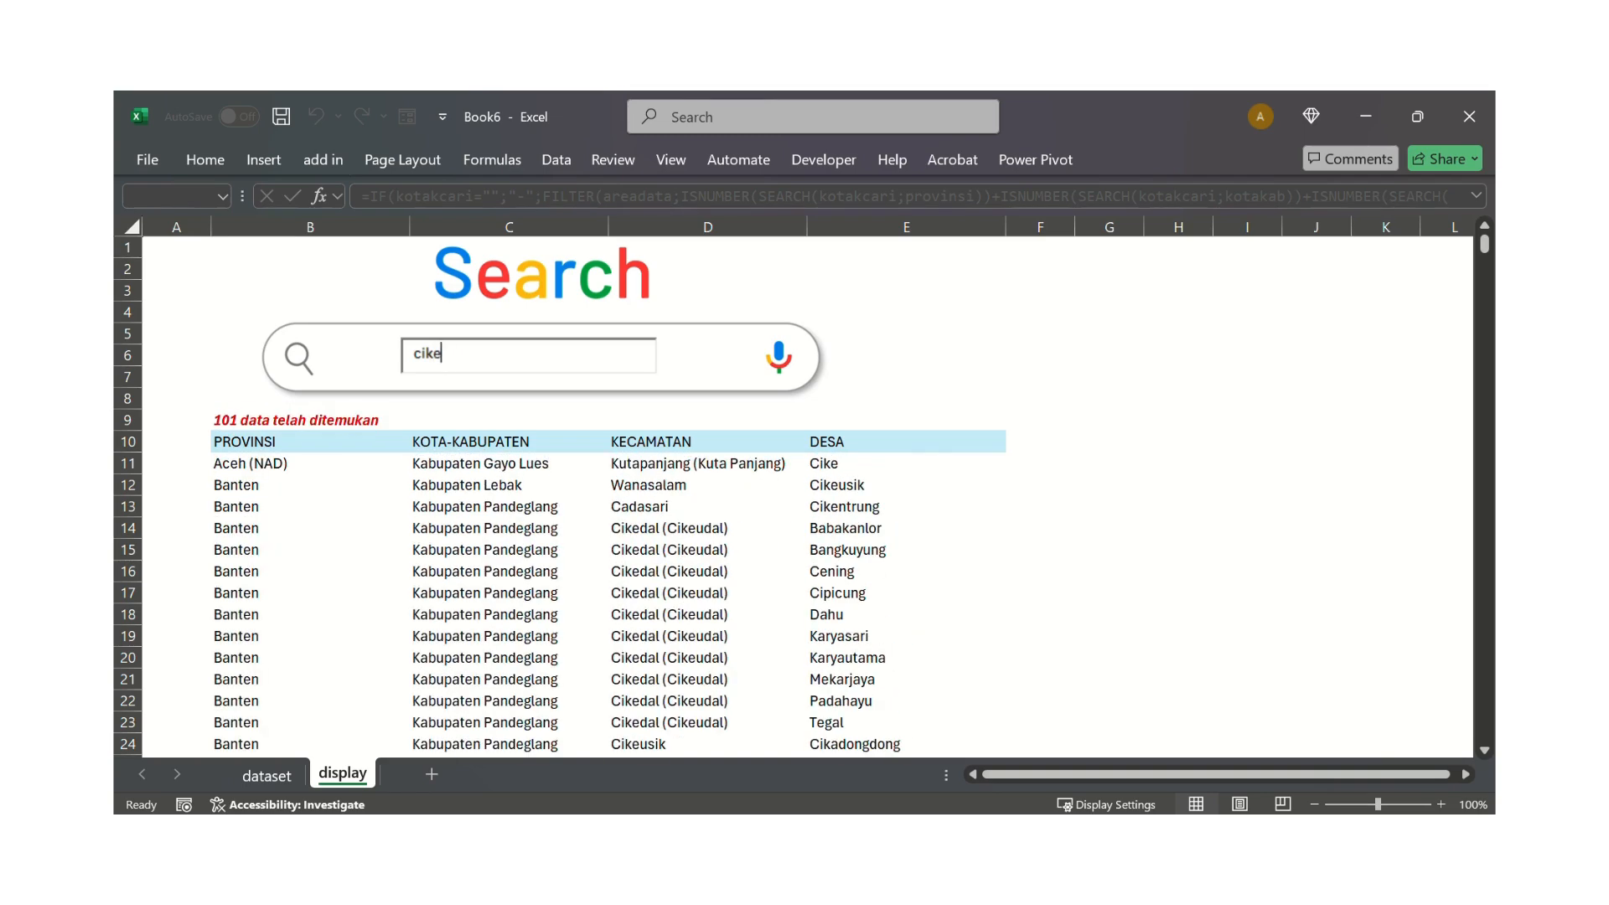
text(a)
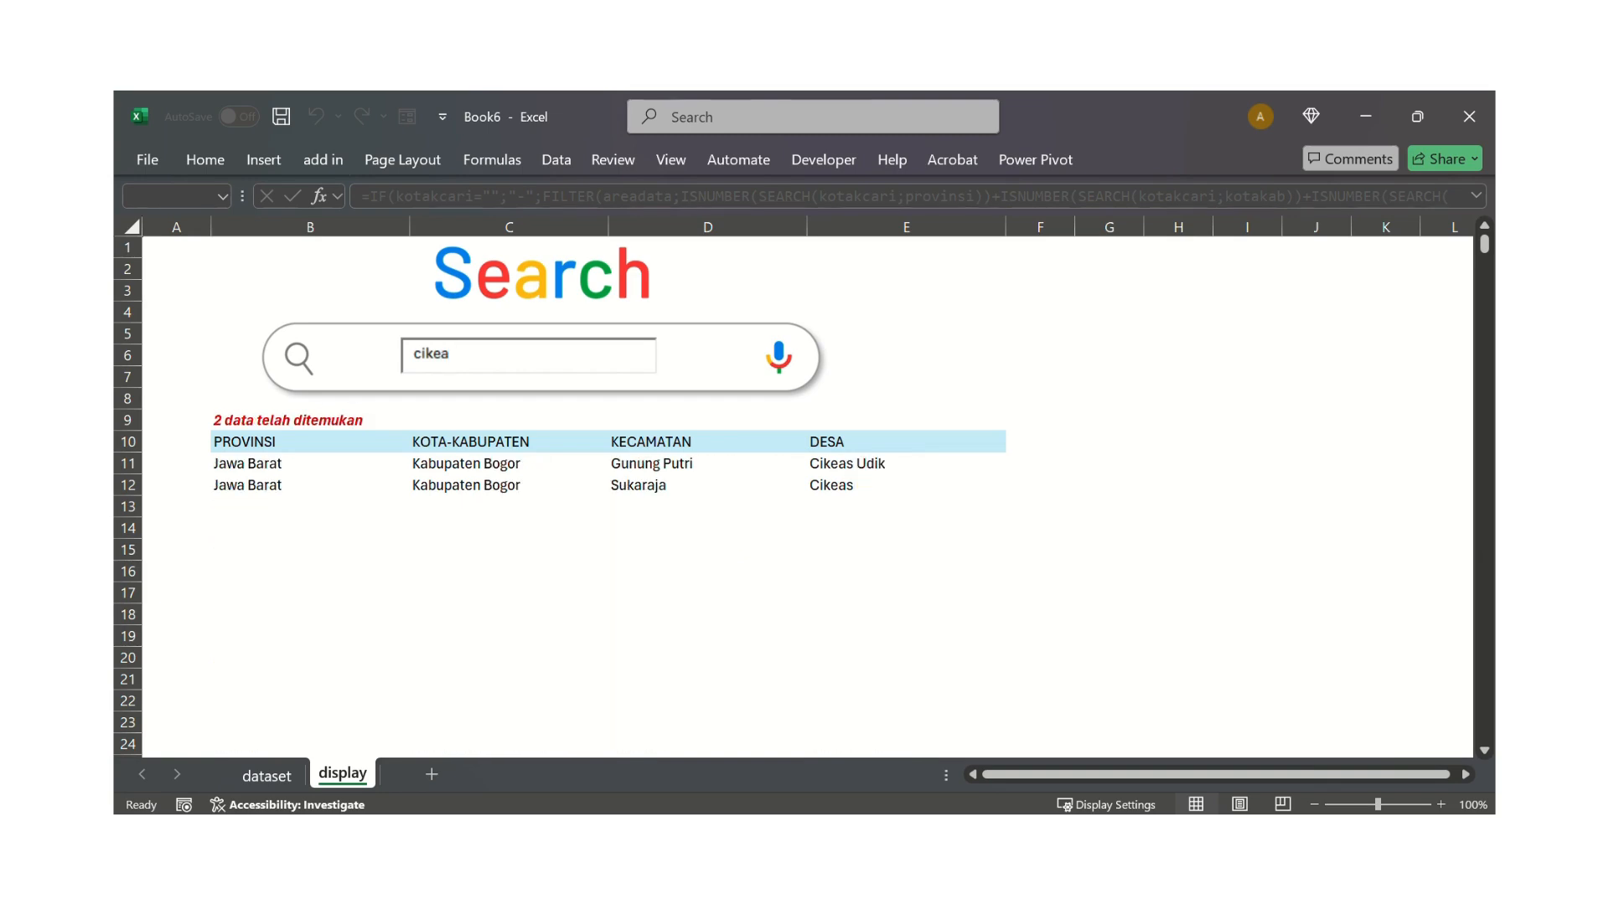
Change the search term to "cikin" and to "cikol", checking the record-count message and filtered rows for each
key(BackSpace)
key(BackSpace)
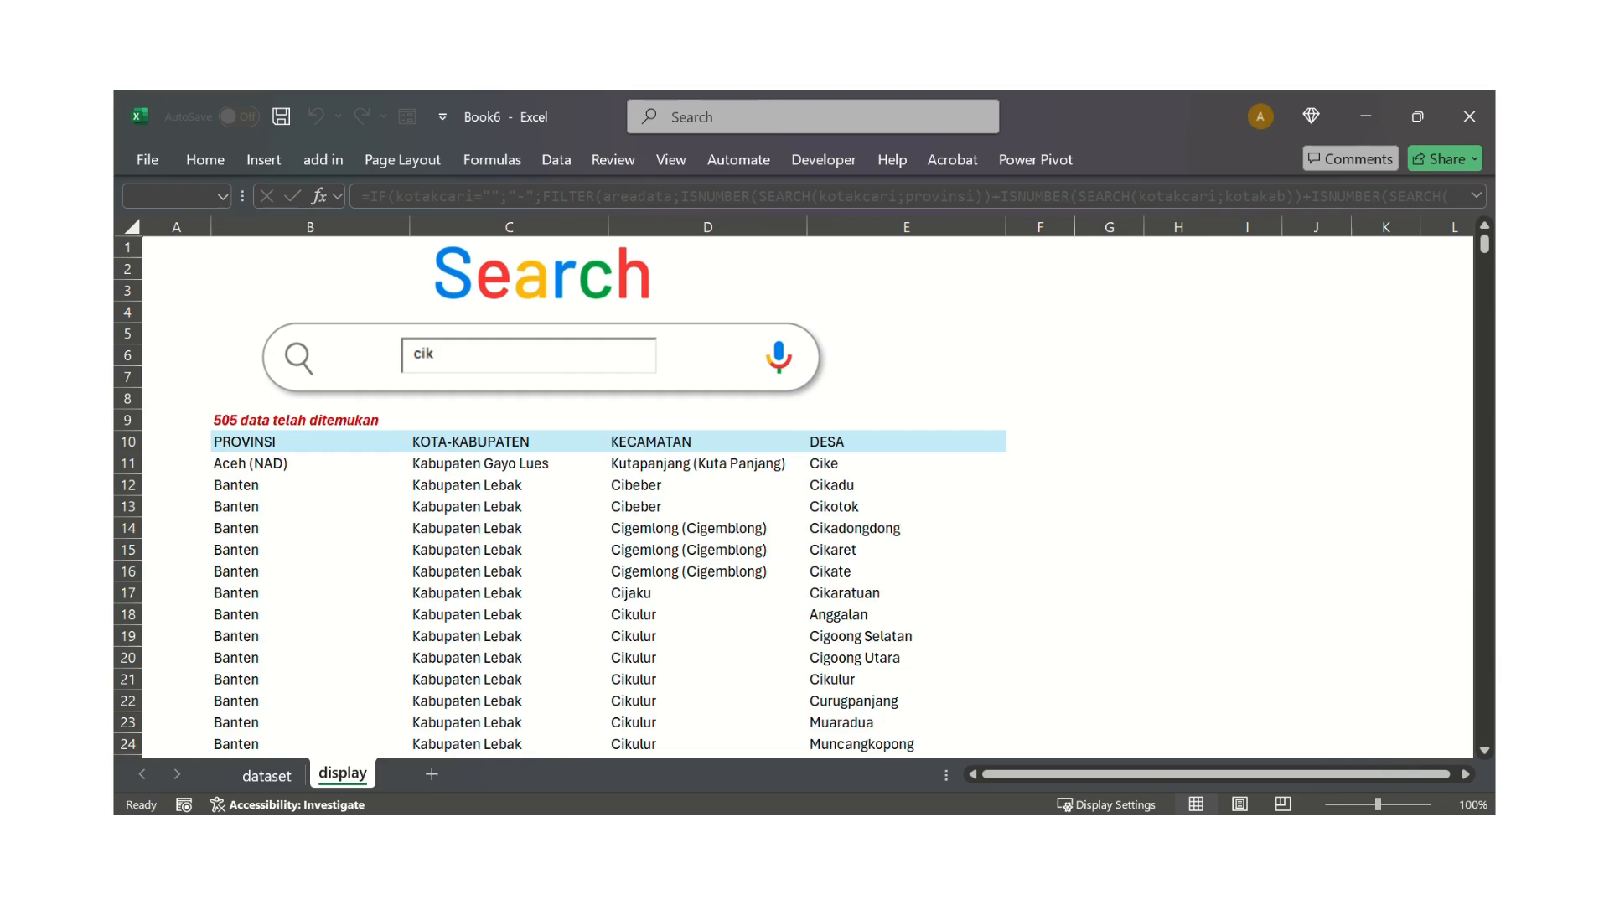
text(in)
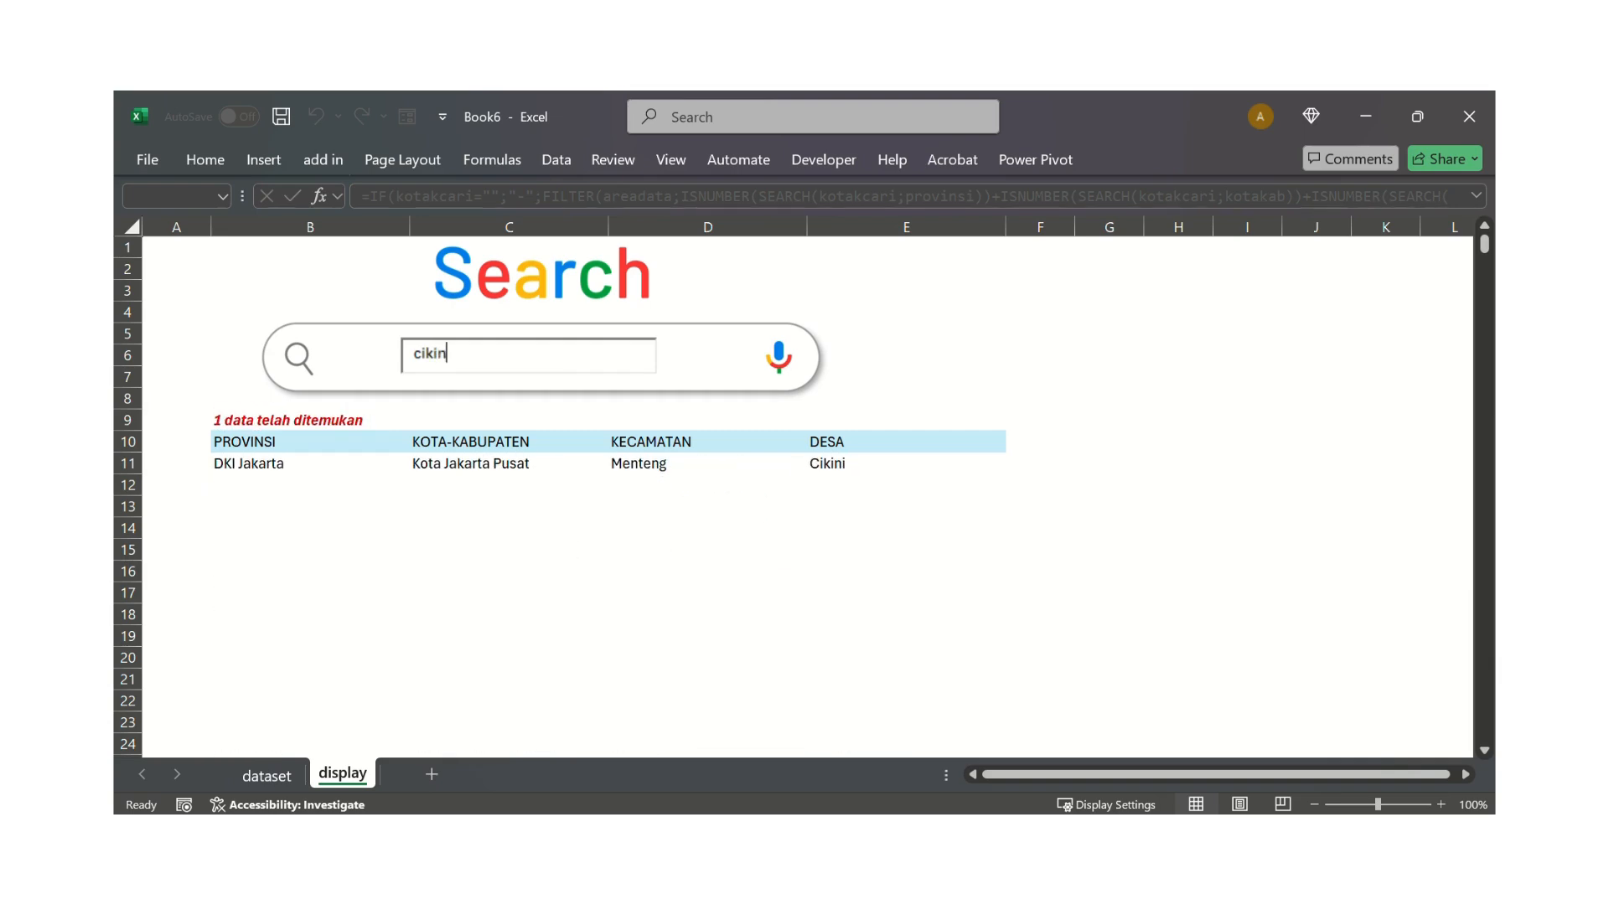
key(BackSpace)
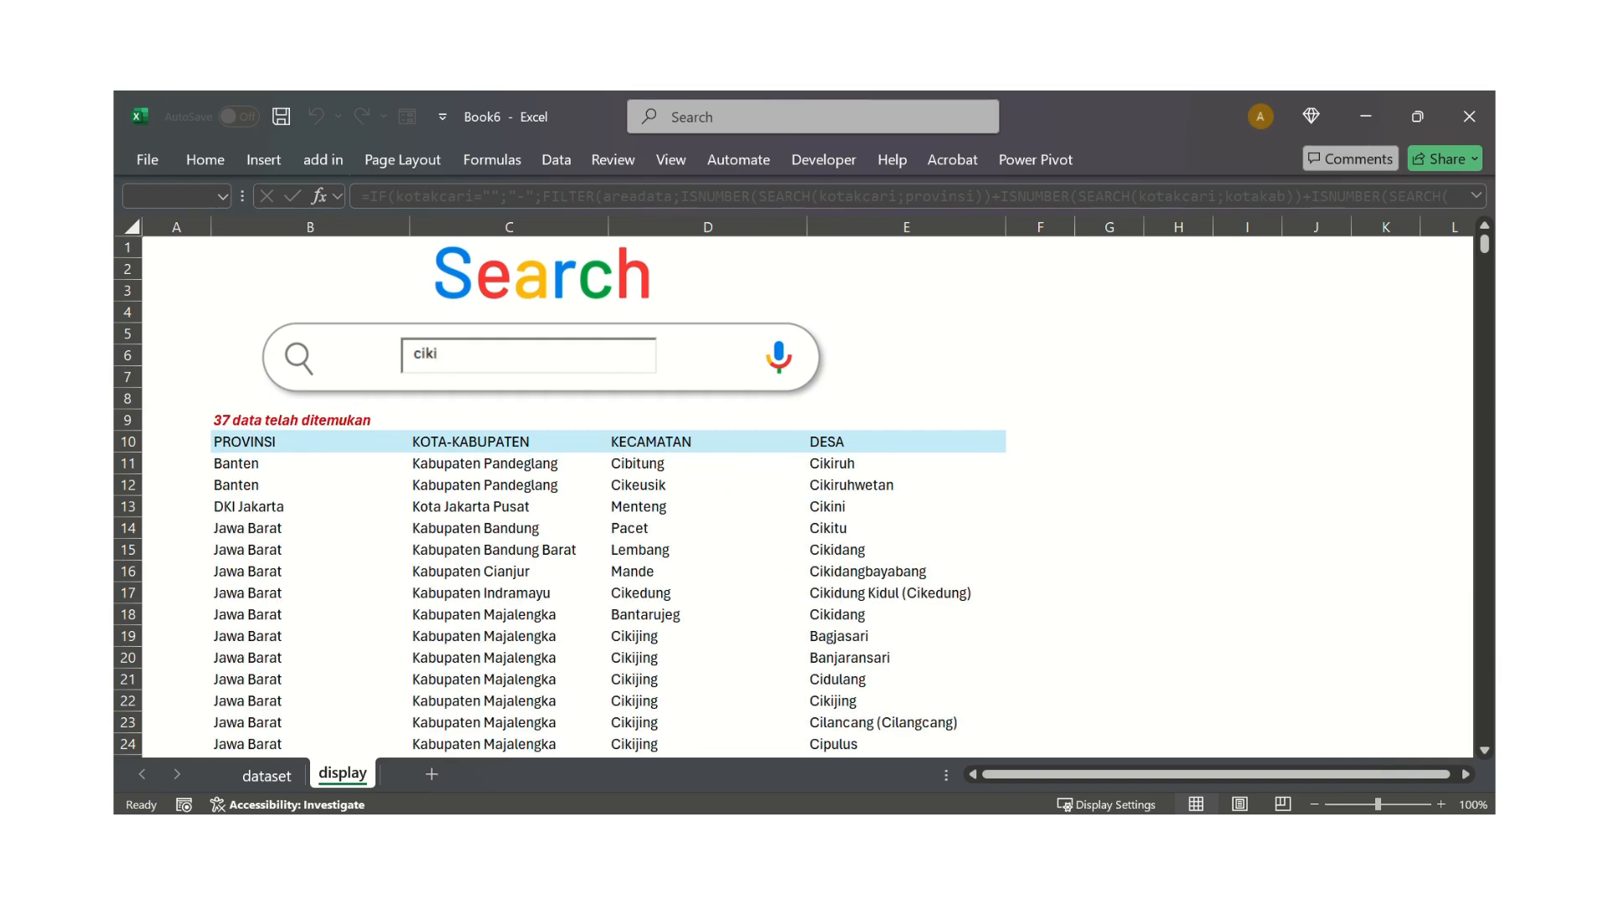
key(BackSpace)
text(ol)
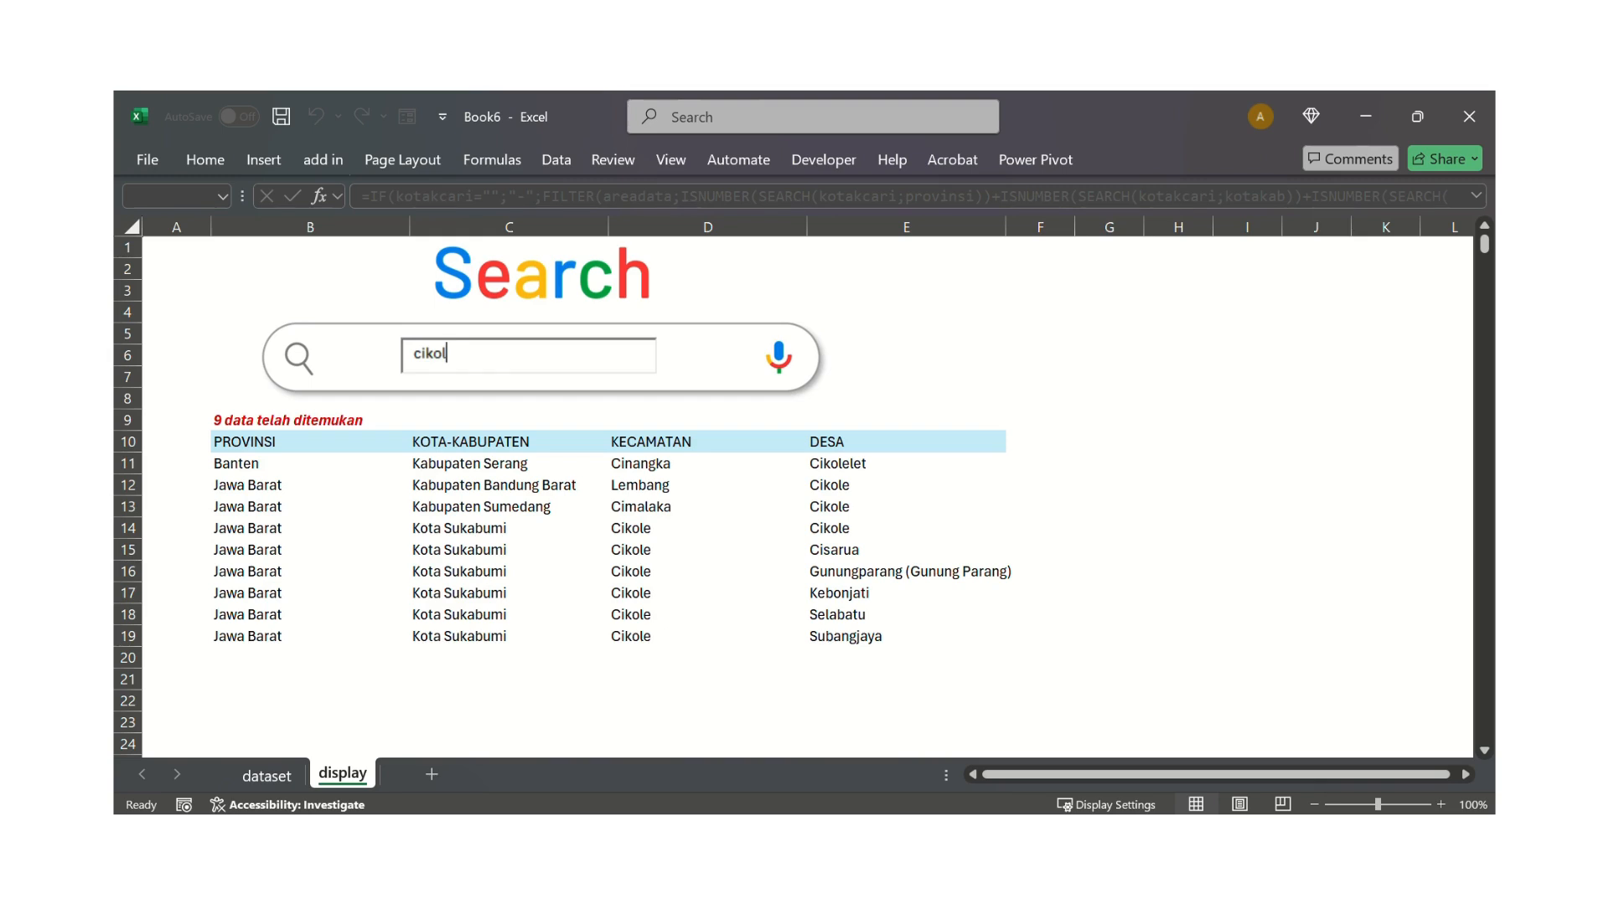
Examine the FILTER formula in B11 and its spilled result in E11
click(913, 396)
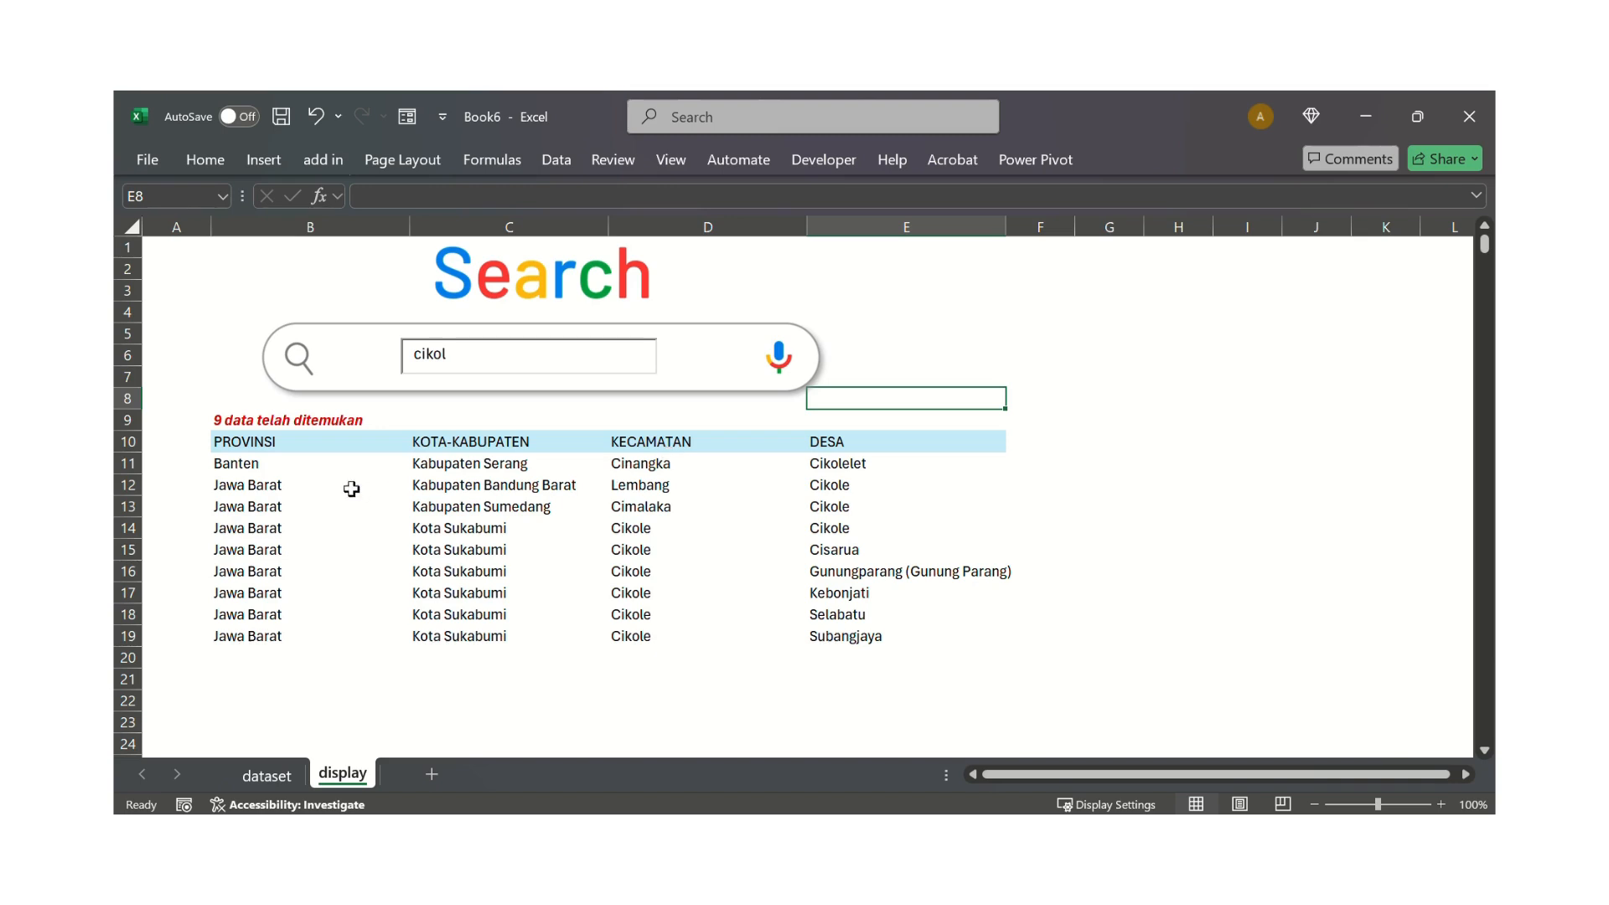
click(289, 463)
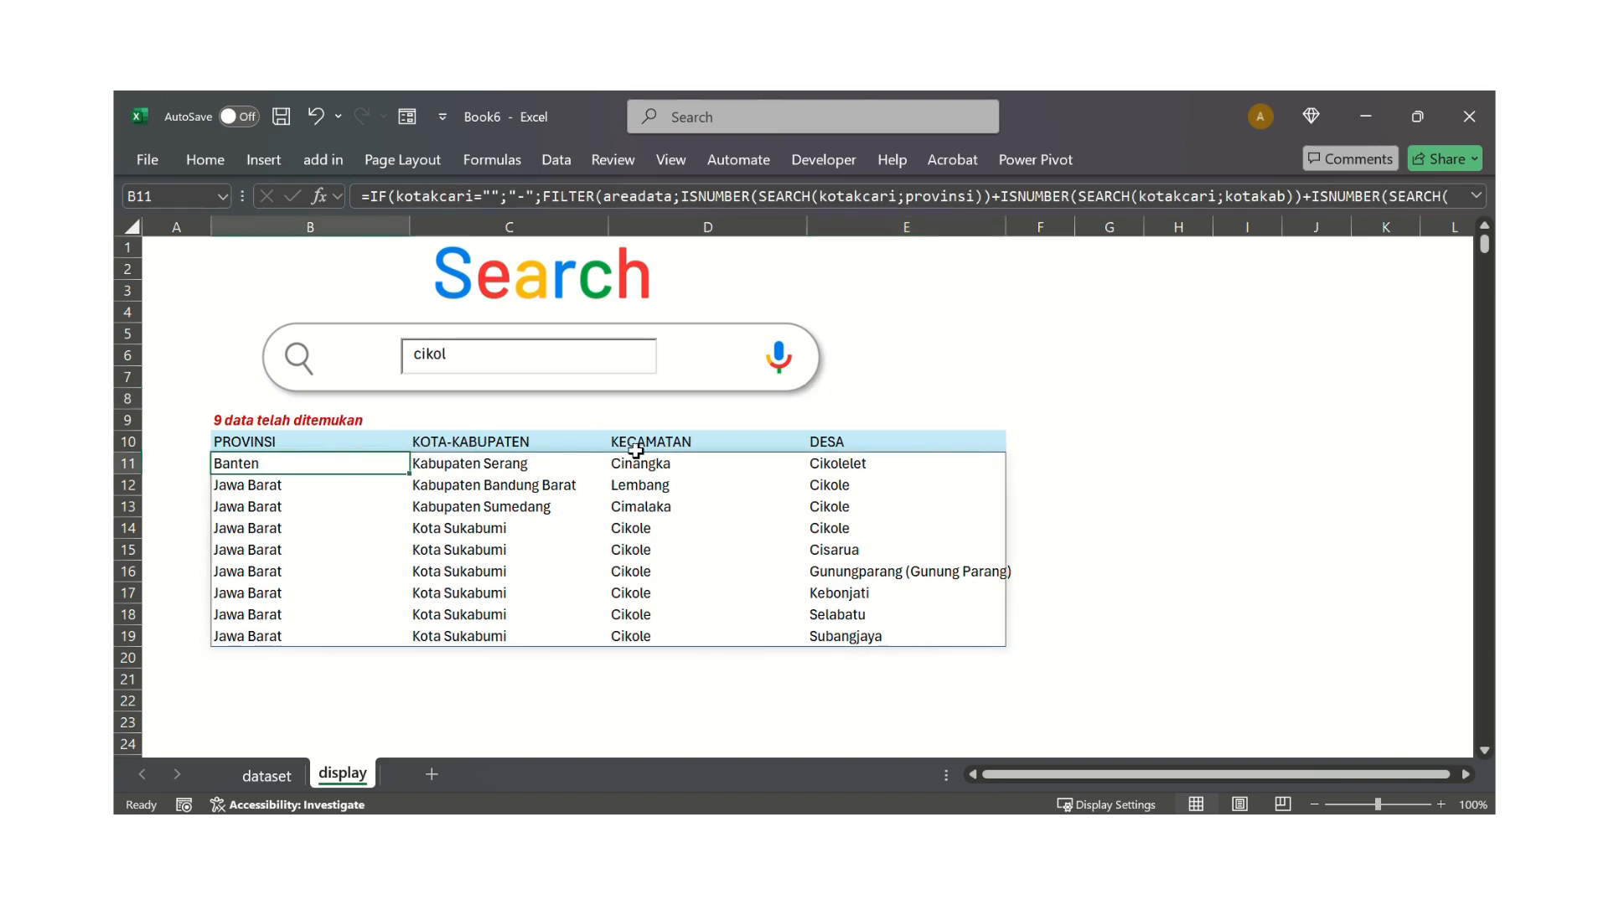
click(918, 468)
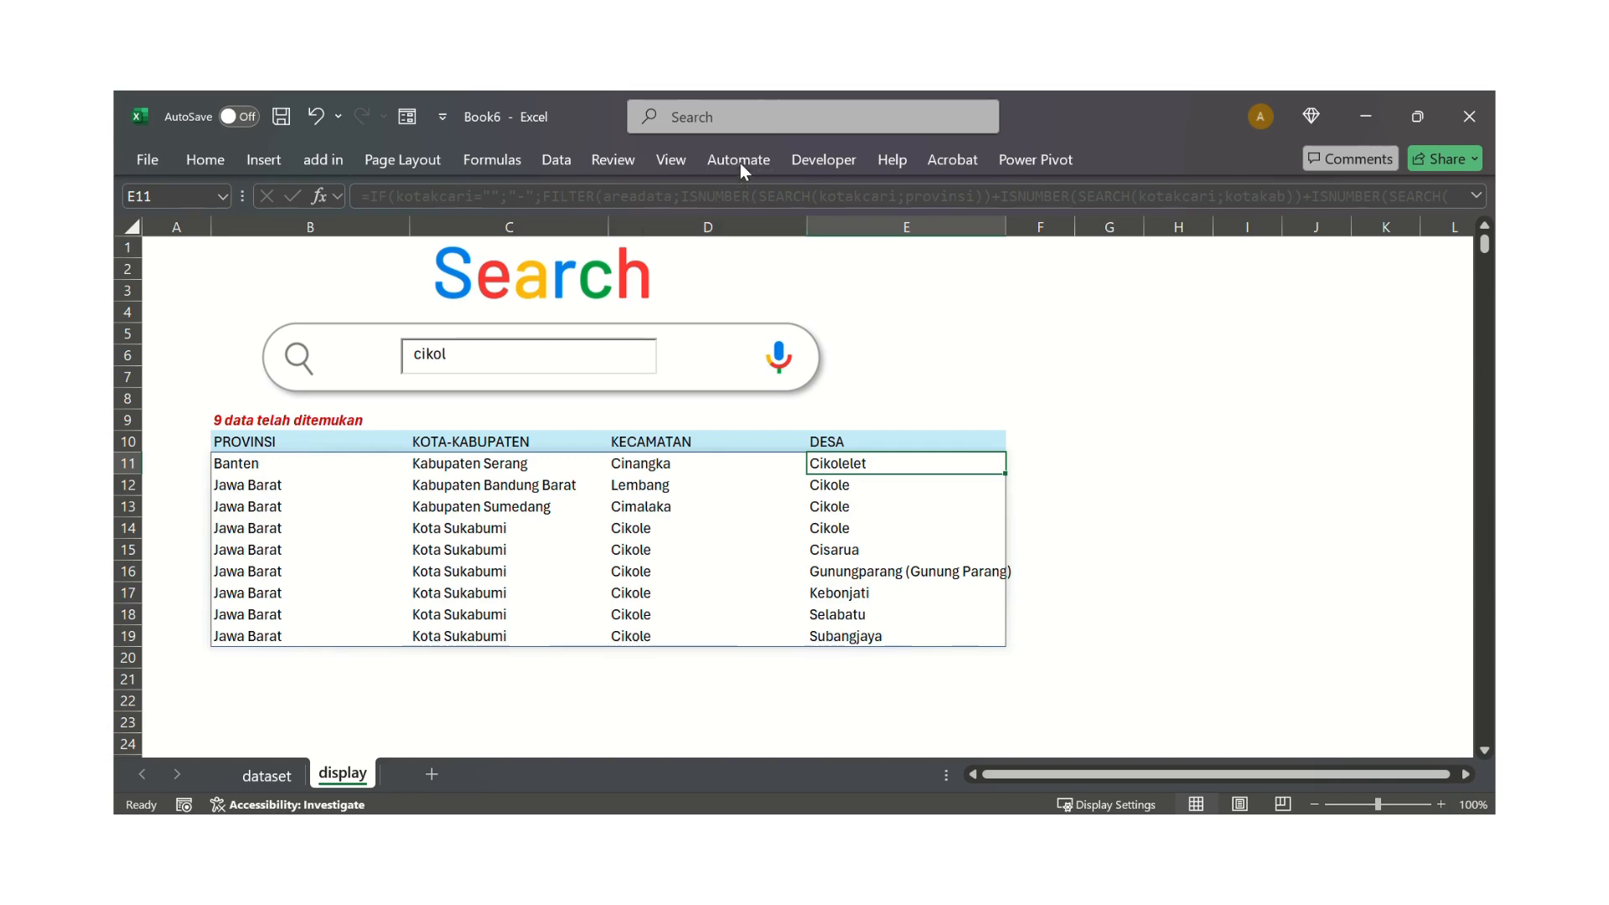
Switch from Excel to the PowerPoint slide show window
key(alt+Tab)
key(alt+Tab)
key(alt+Tab)
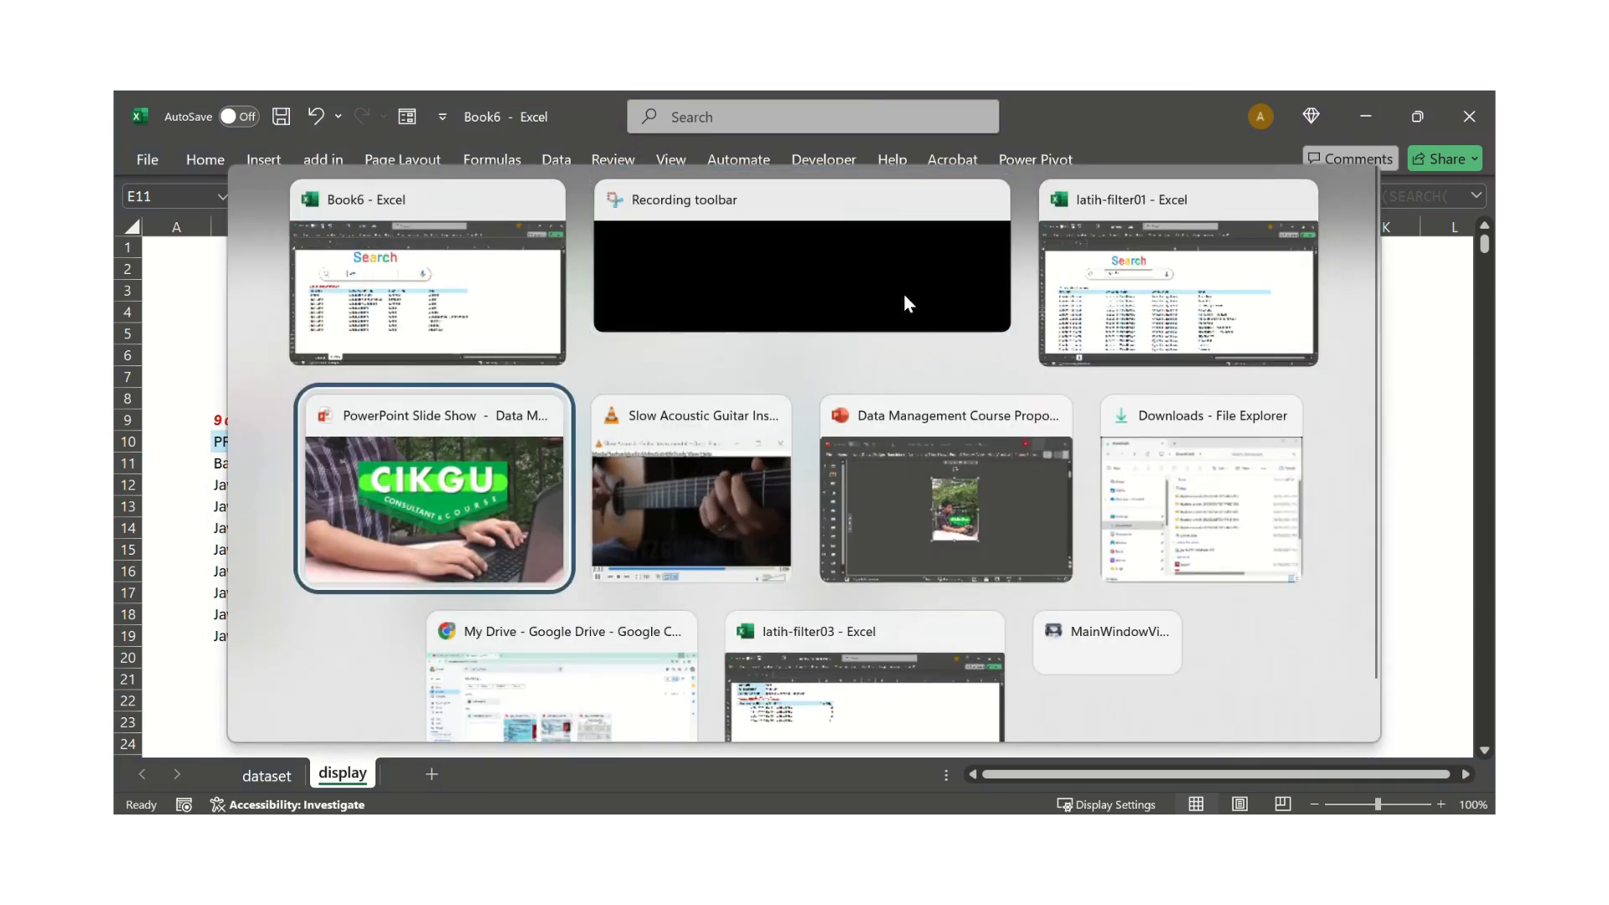